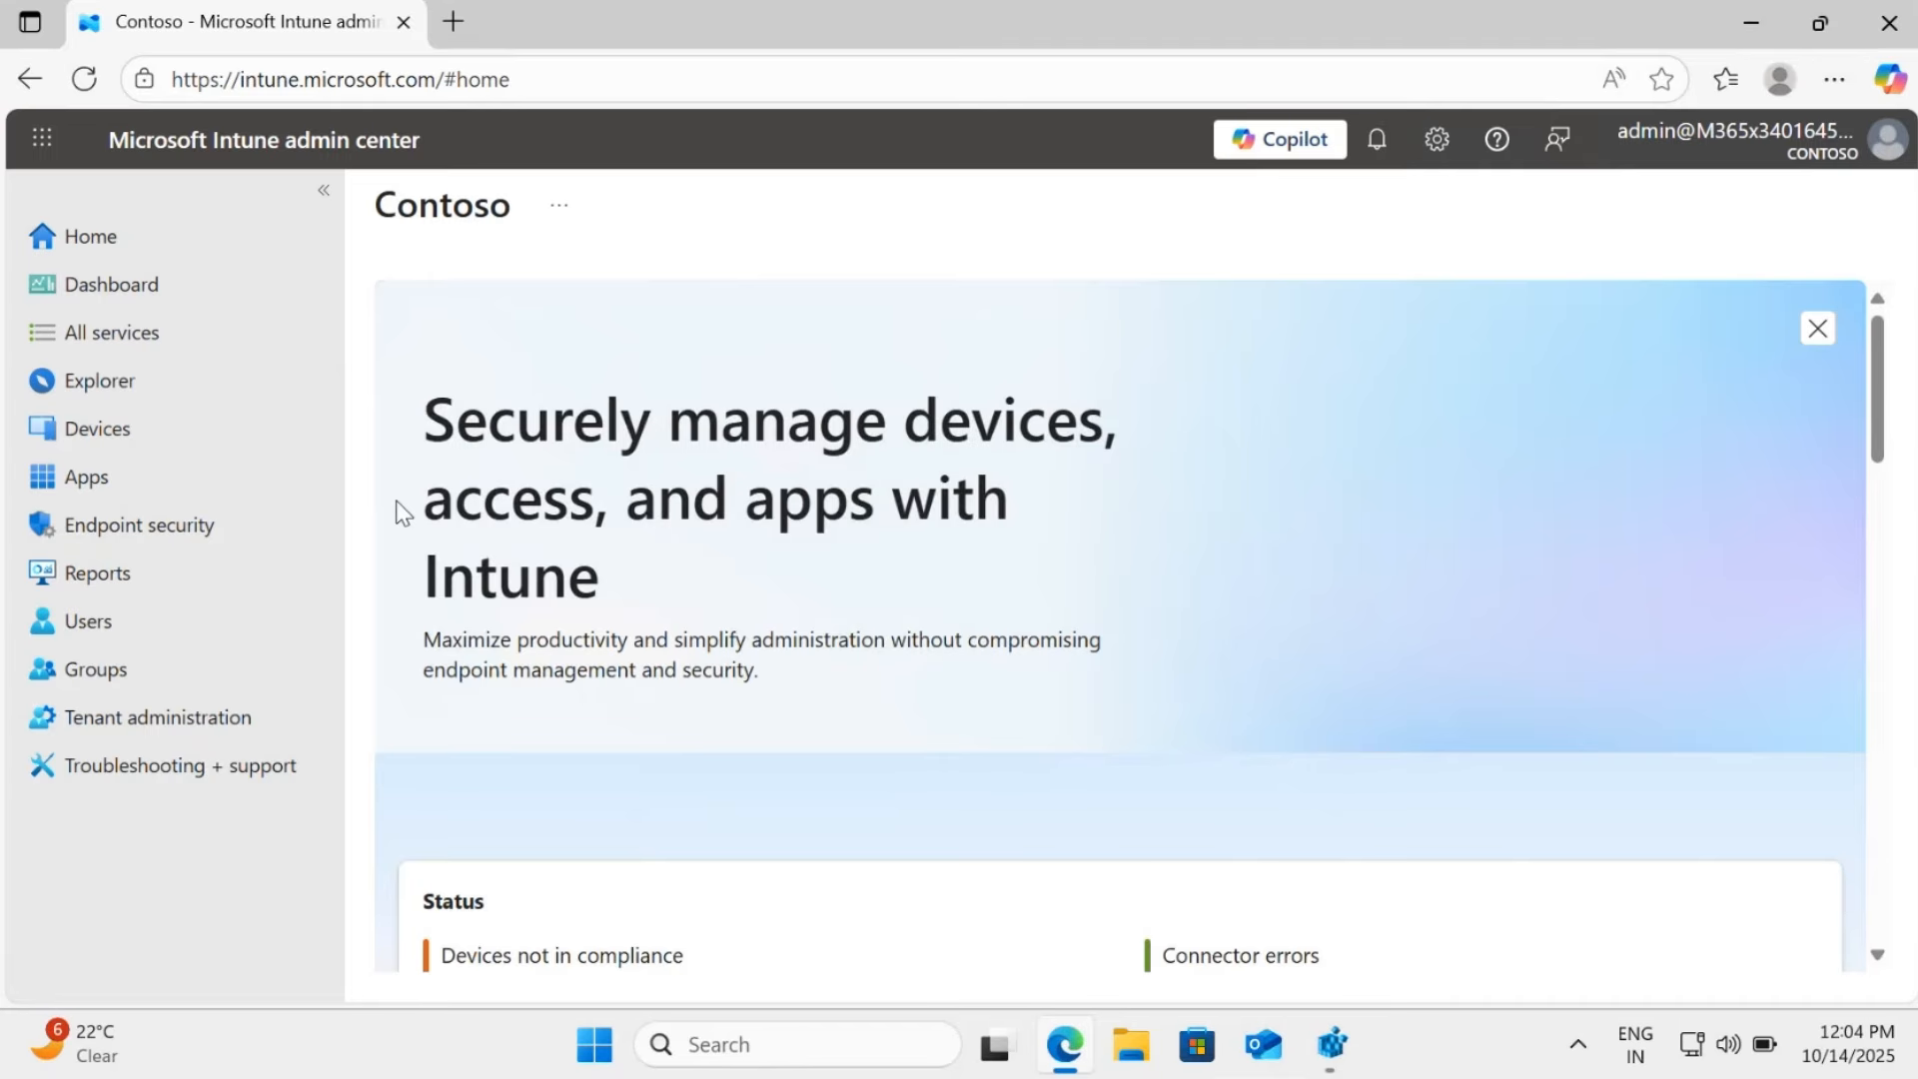
Open the feature updates list in the Windows updates management of Windows devices
click(101, 429)
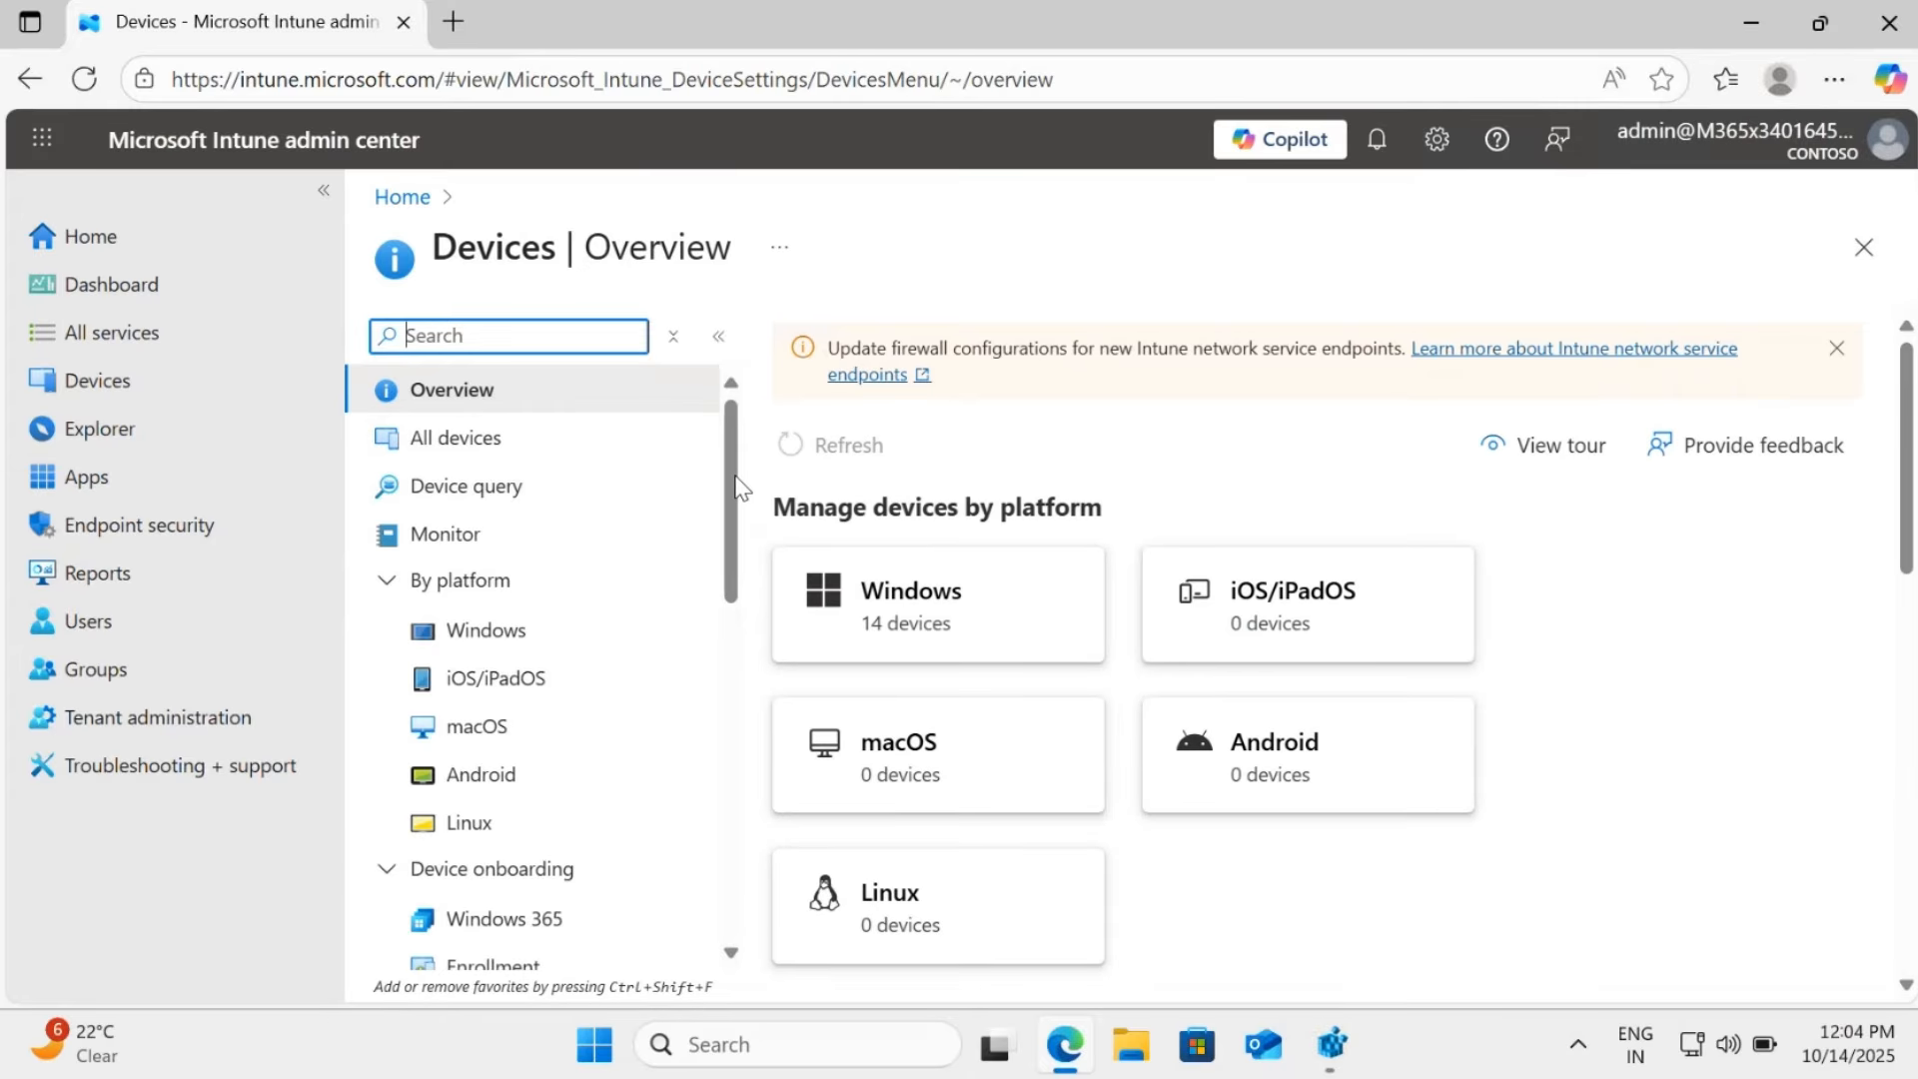
click(488, 635)
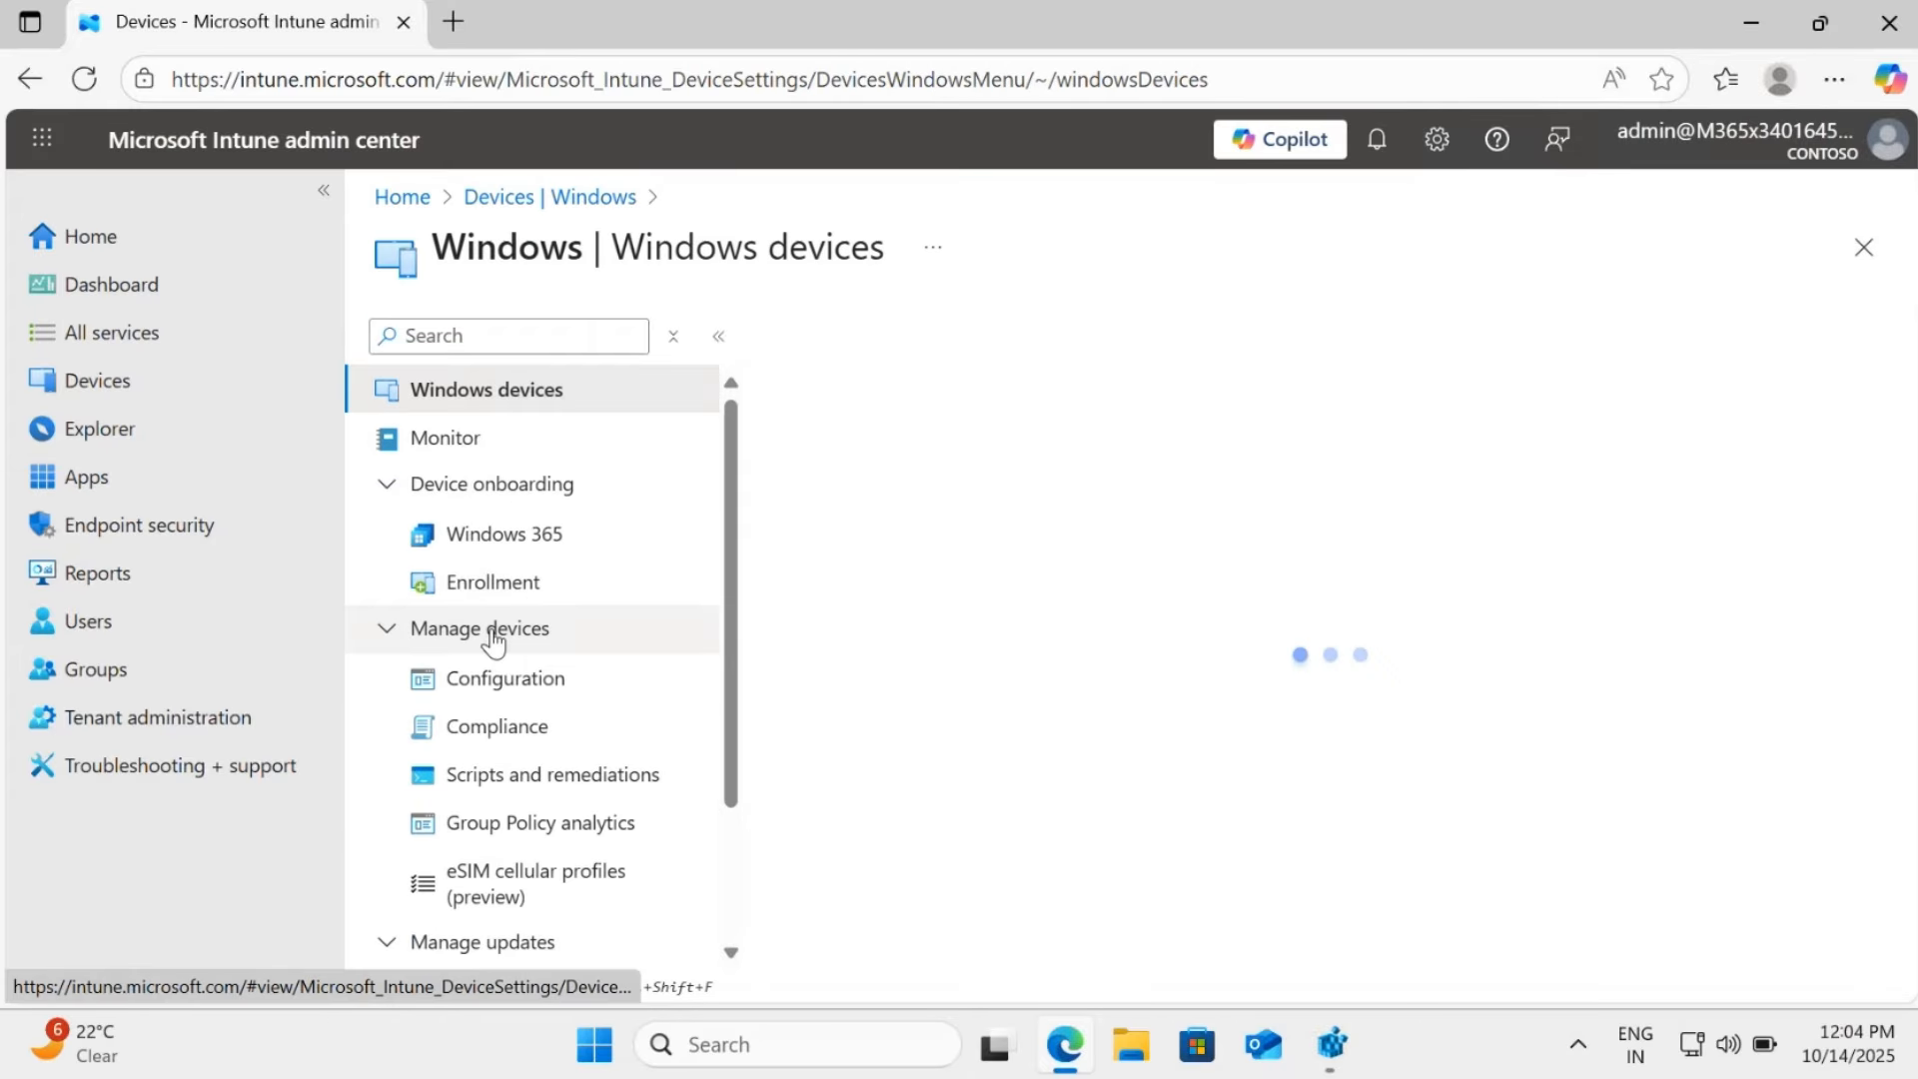
scroll(655, 826, down, 2)
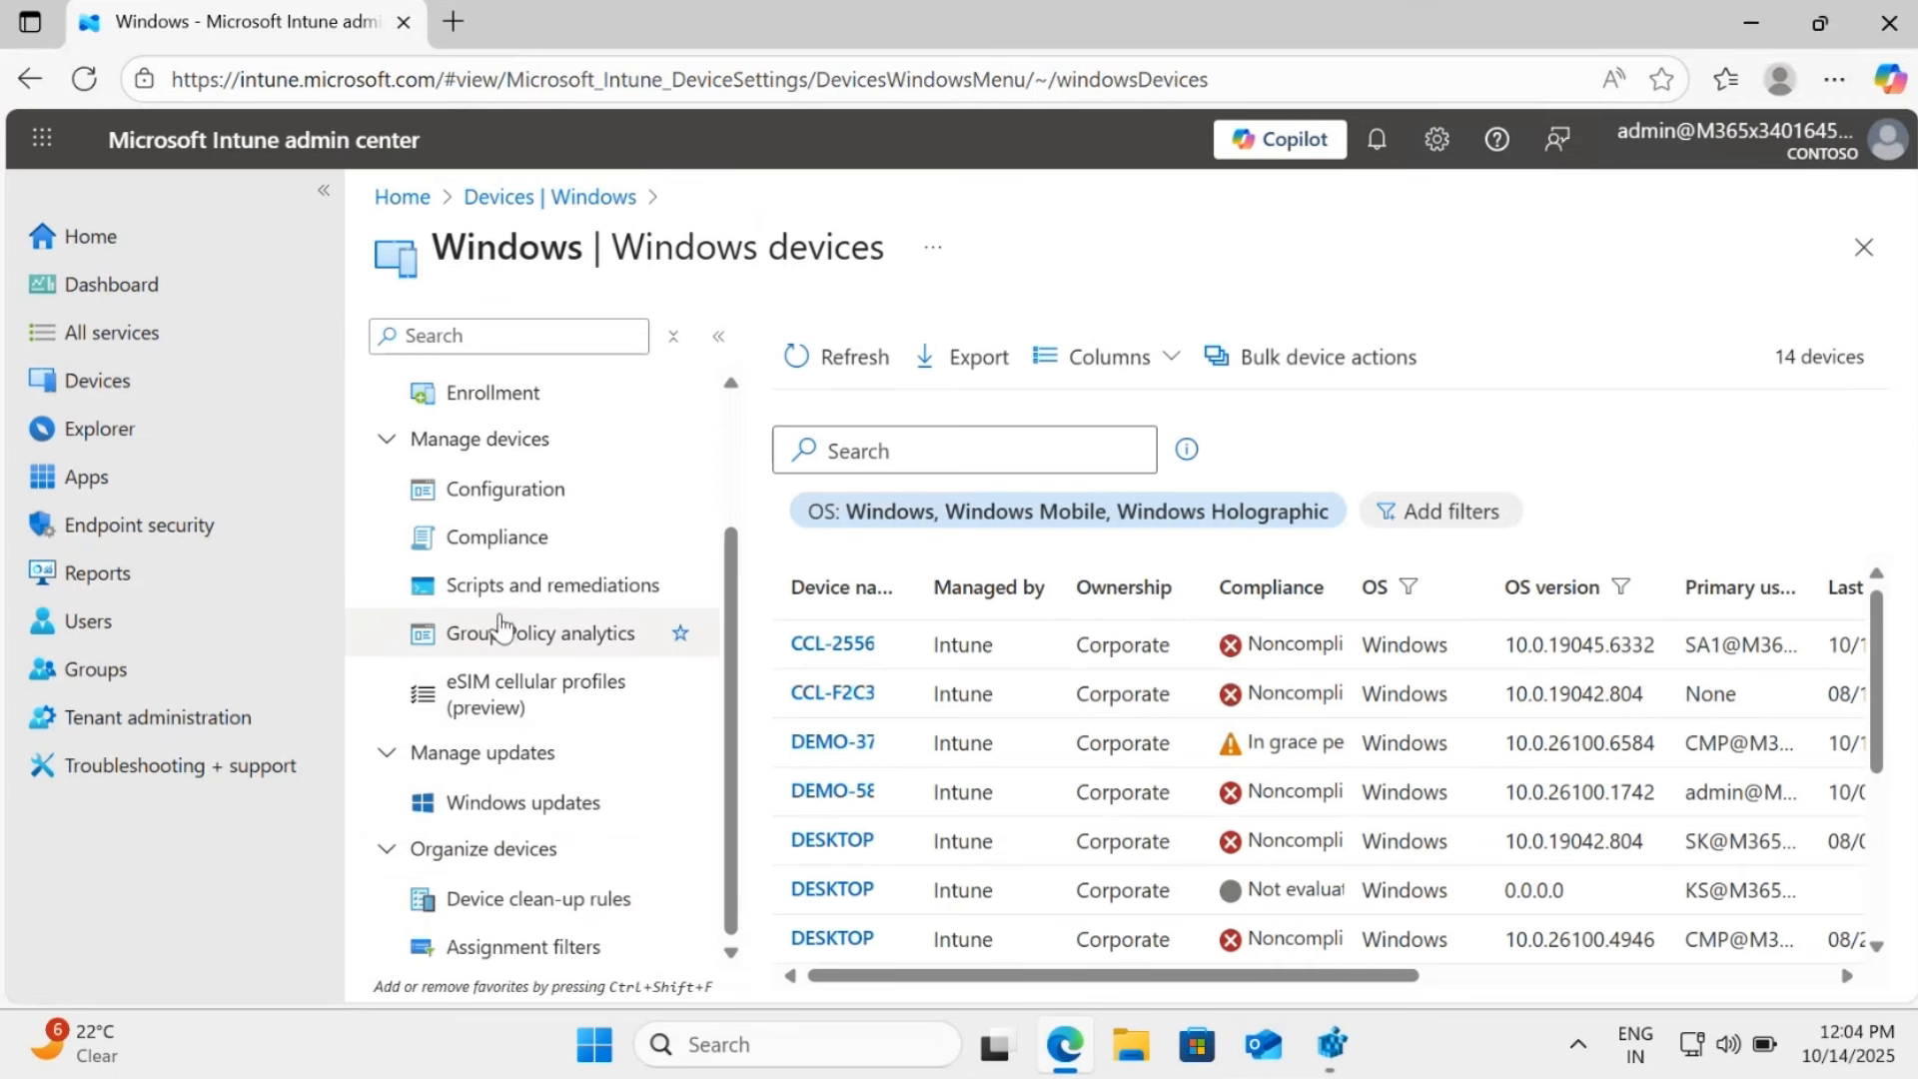
click(527, 805)
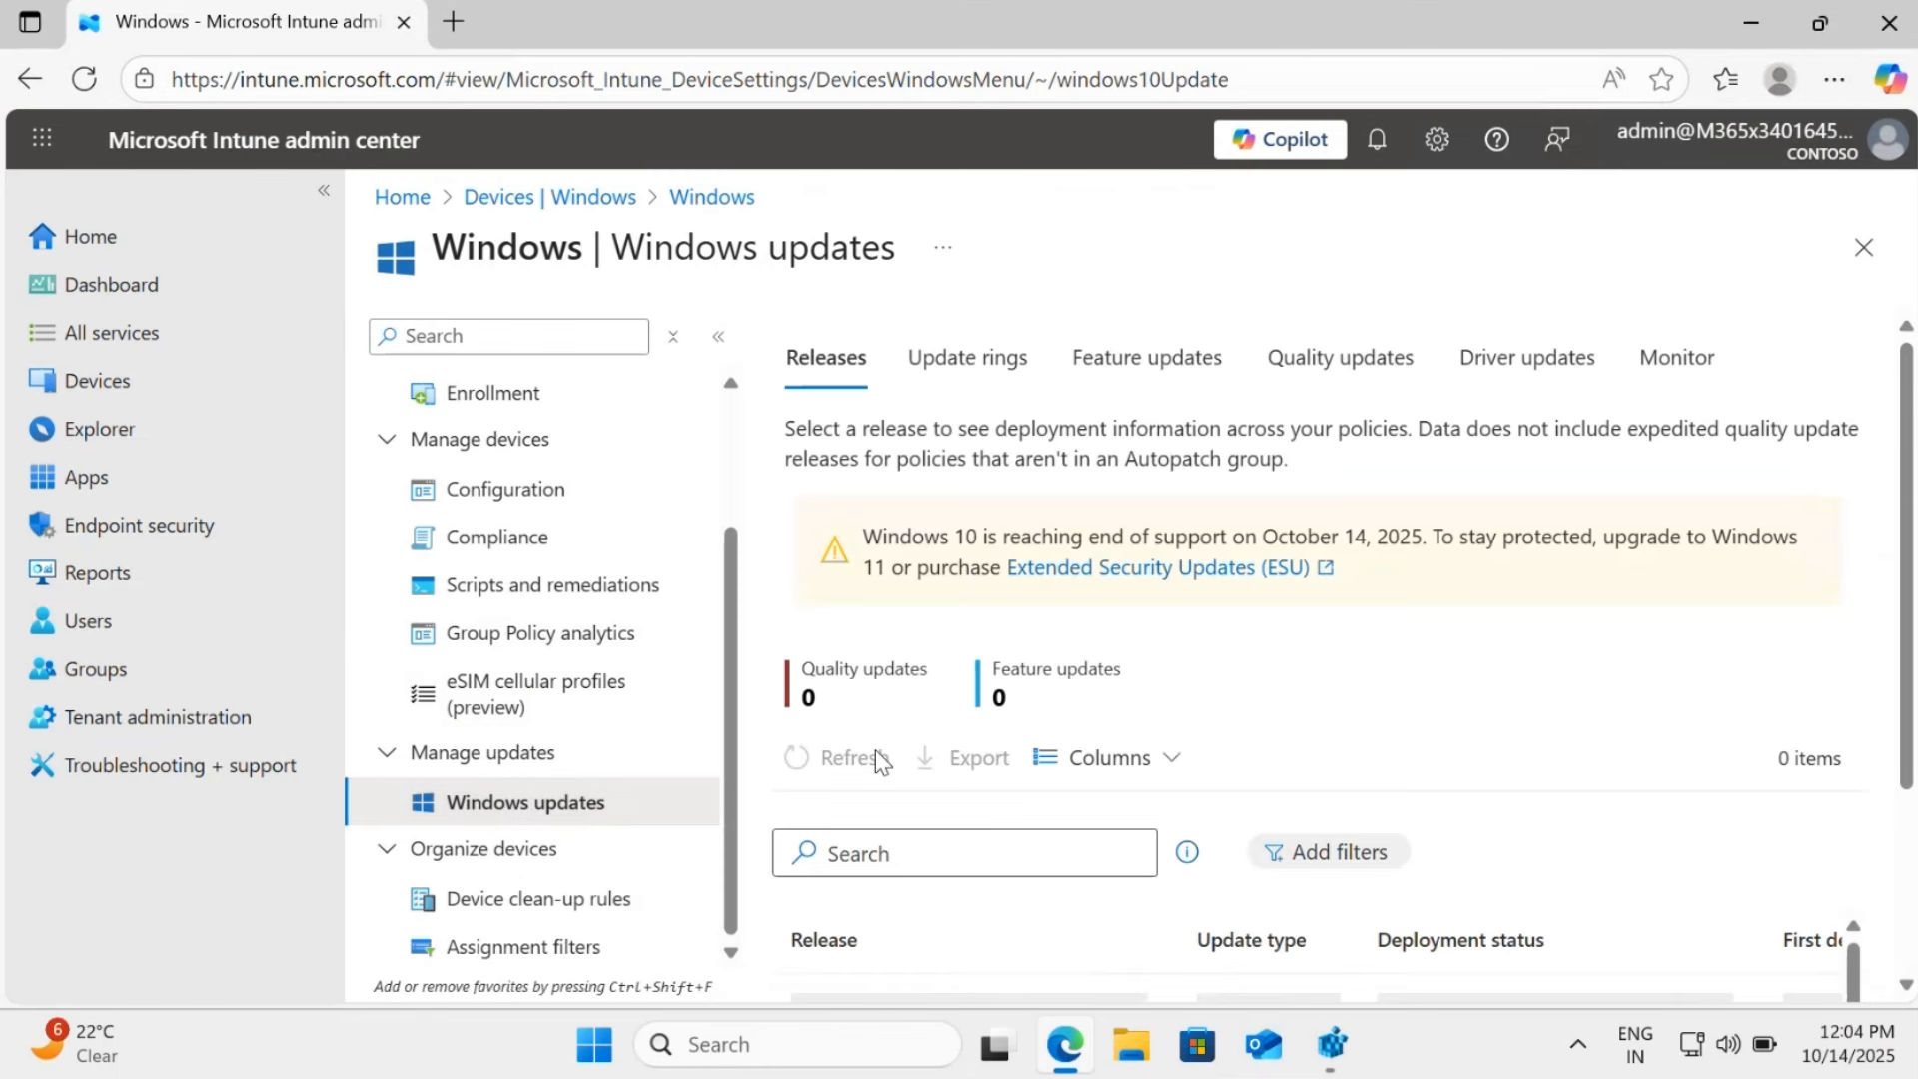
click(1137, 371)
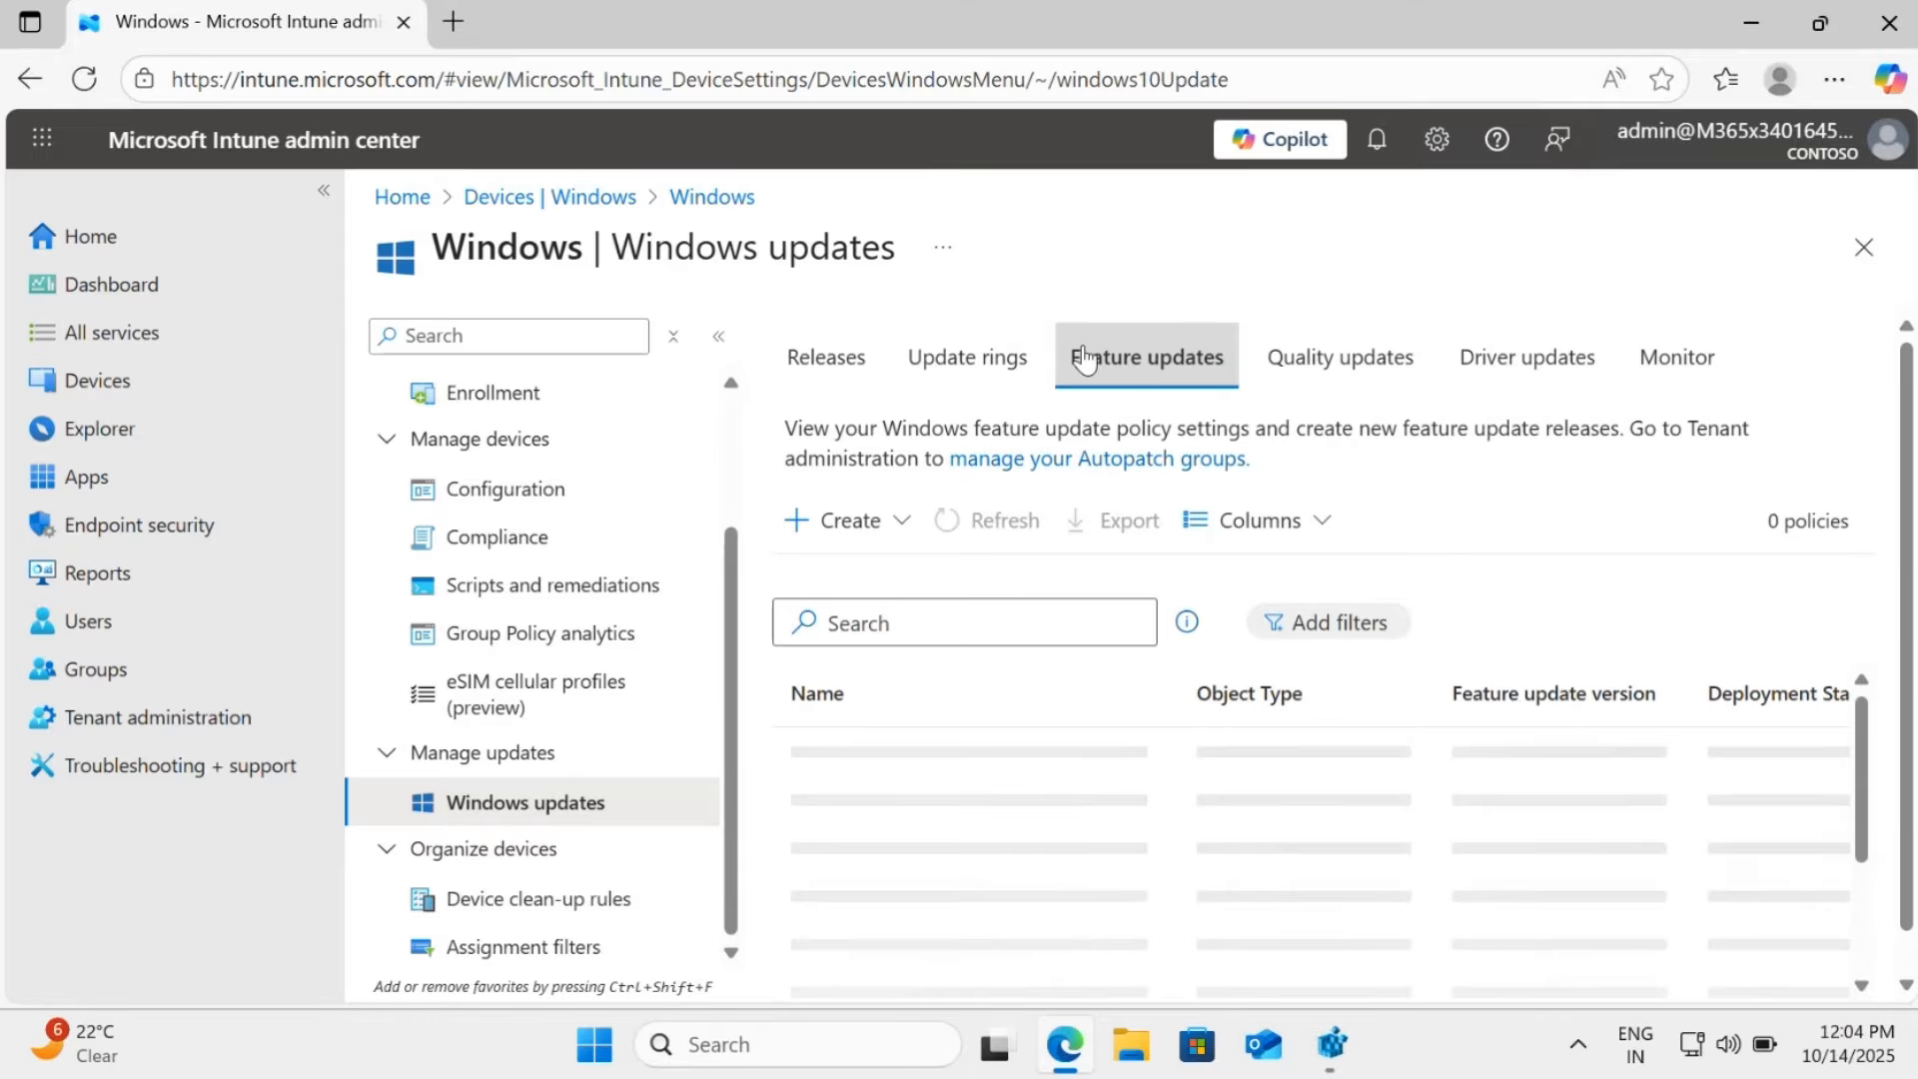
Start a new feature update policy with Win11_25H2 as both its name and description
click(899, 520)
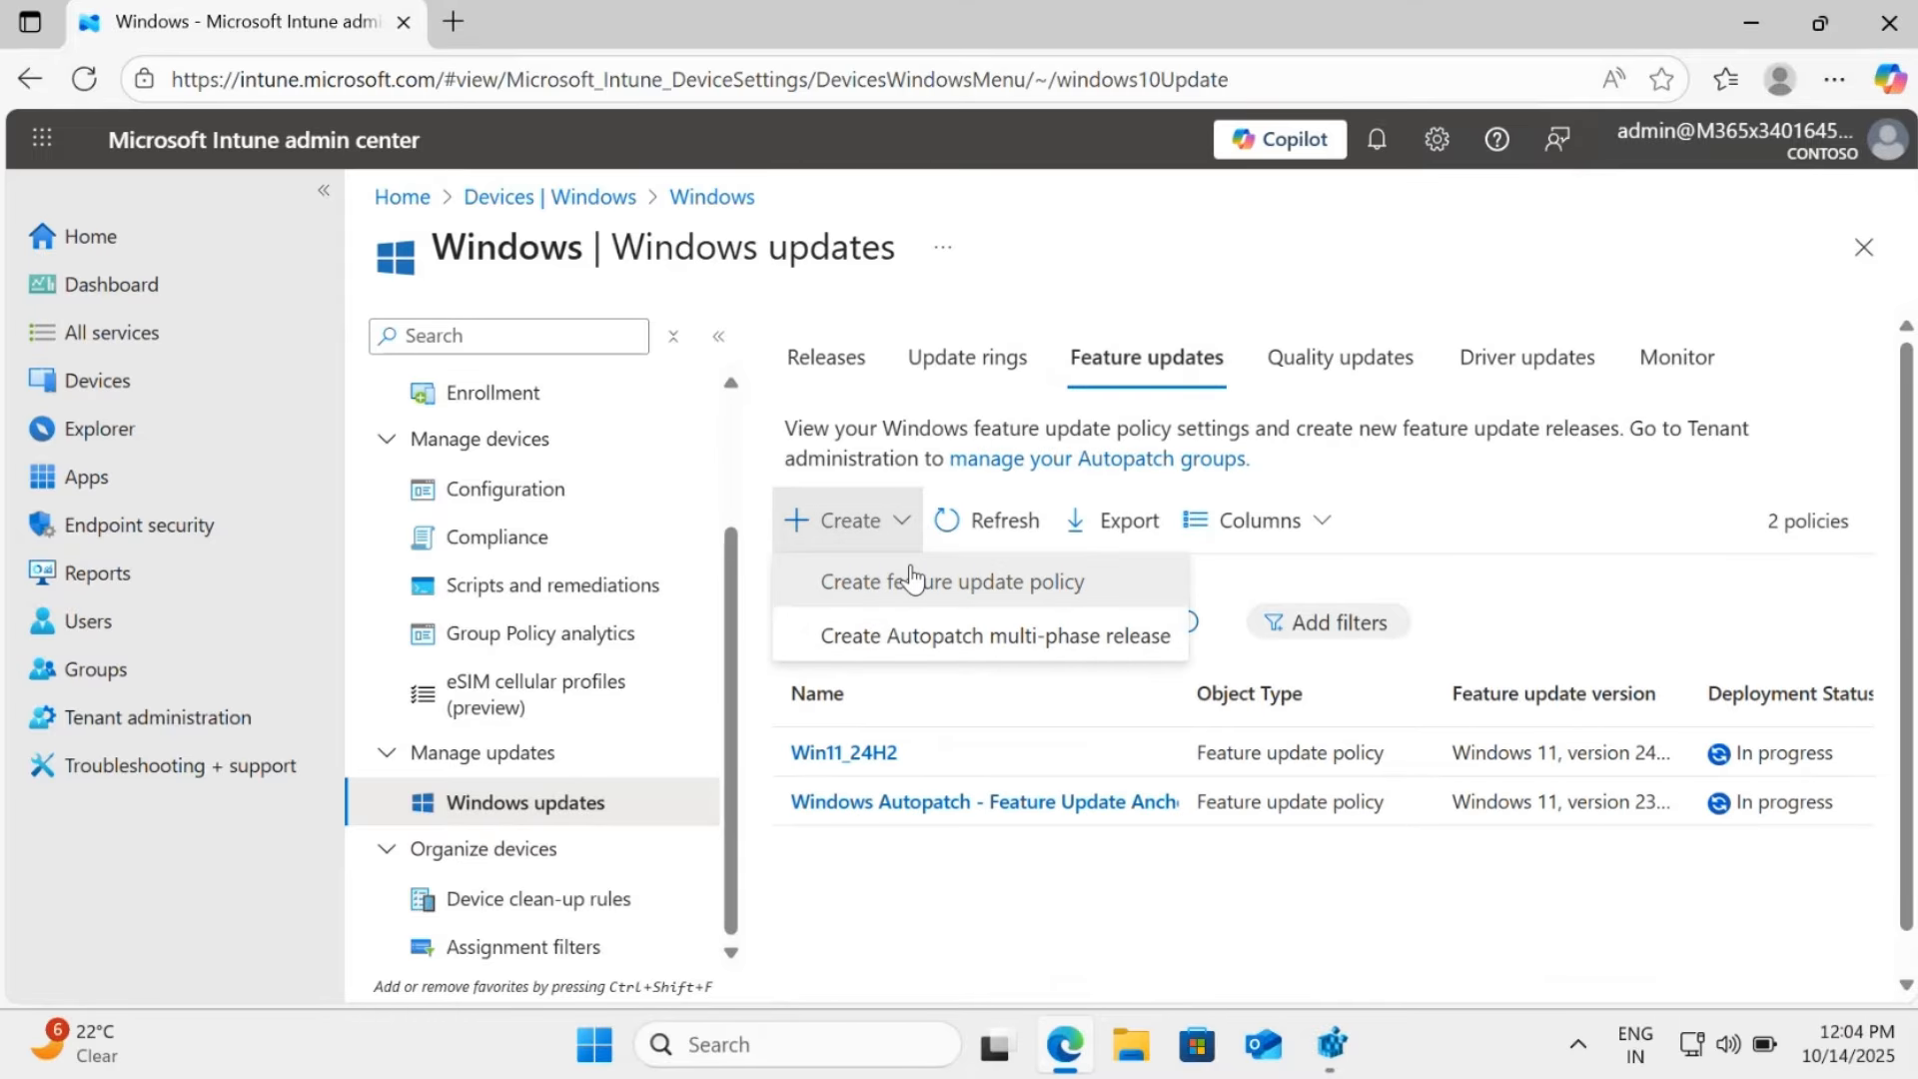
click(911, 580)
text(Win11_25H2)
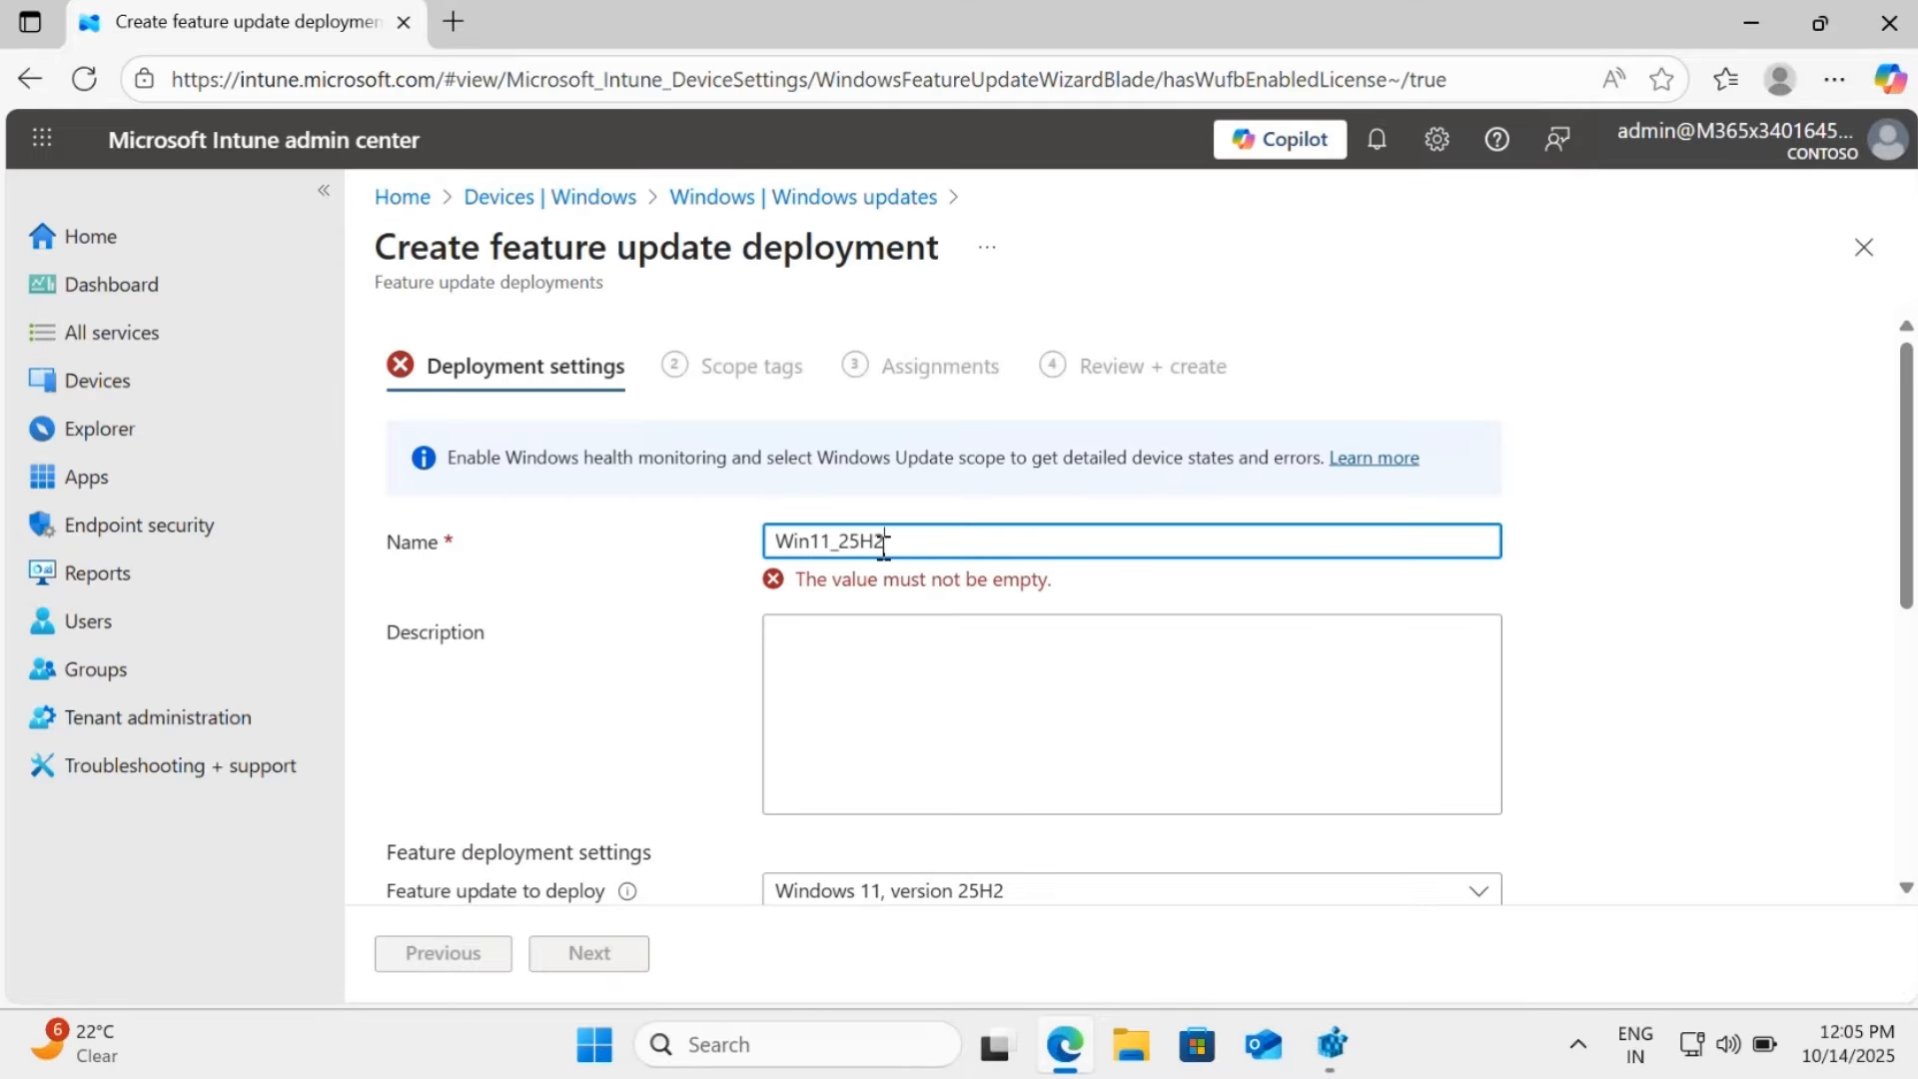
click(904, 631)
text(Win11_25H2)
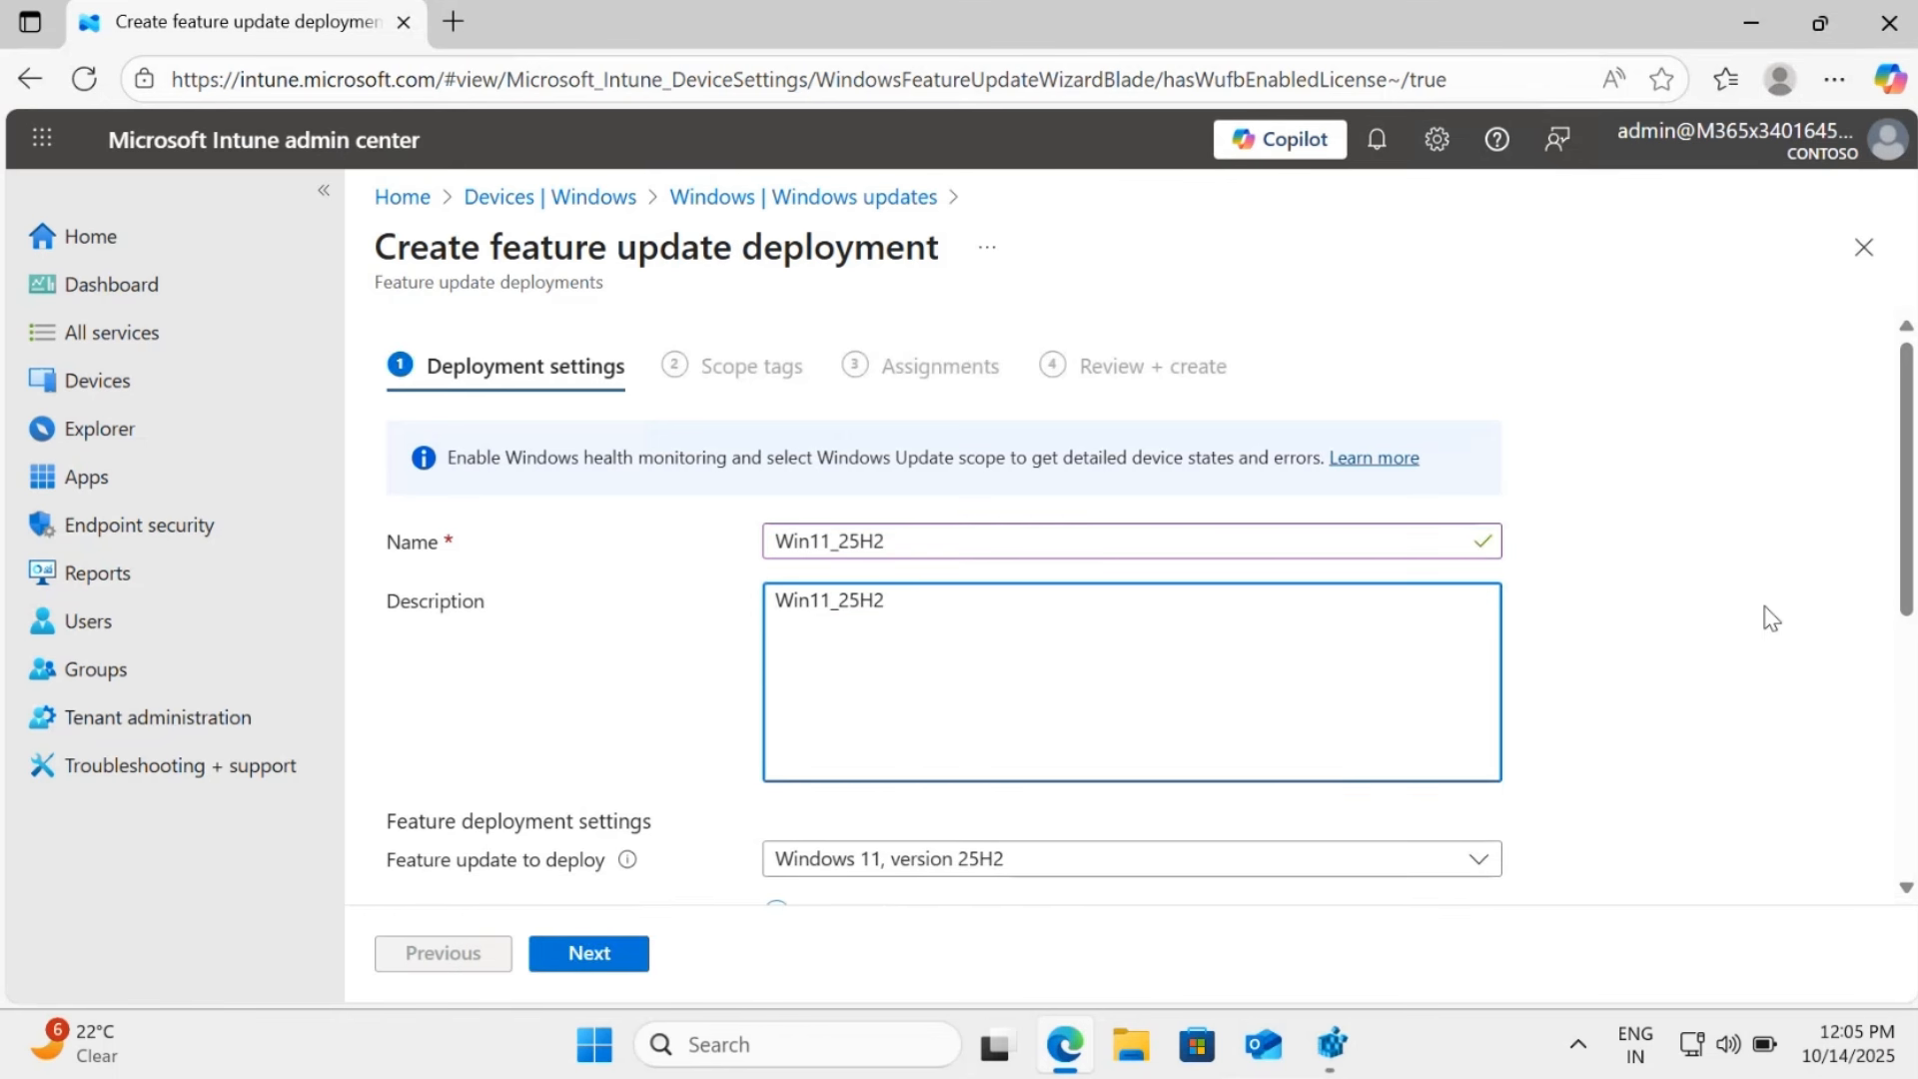
Select Windows 11, version 25H2 as the feature update to deploy, keeping it required and available as soon as possible
scroll(1769, 614, down, 3)
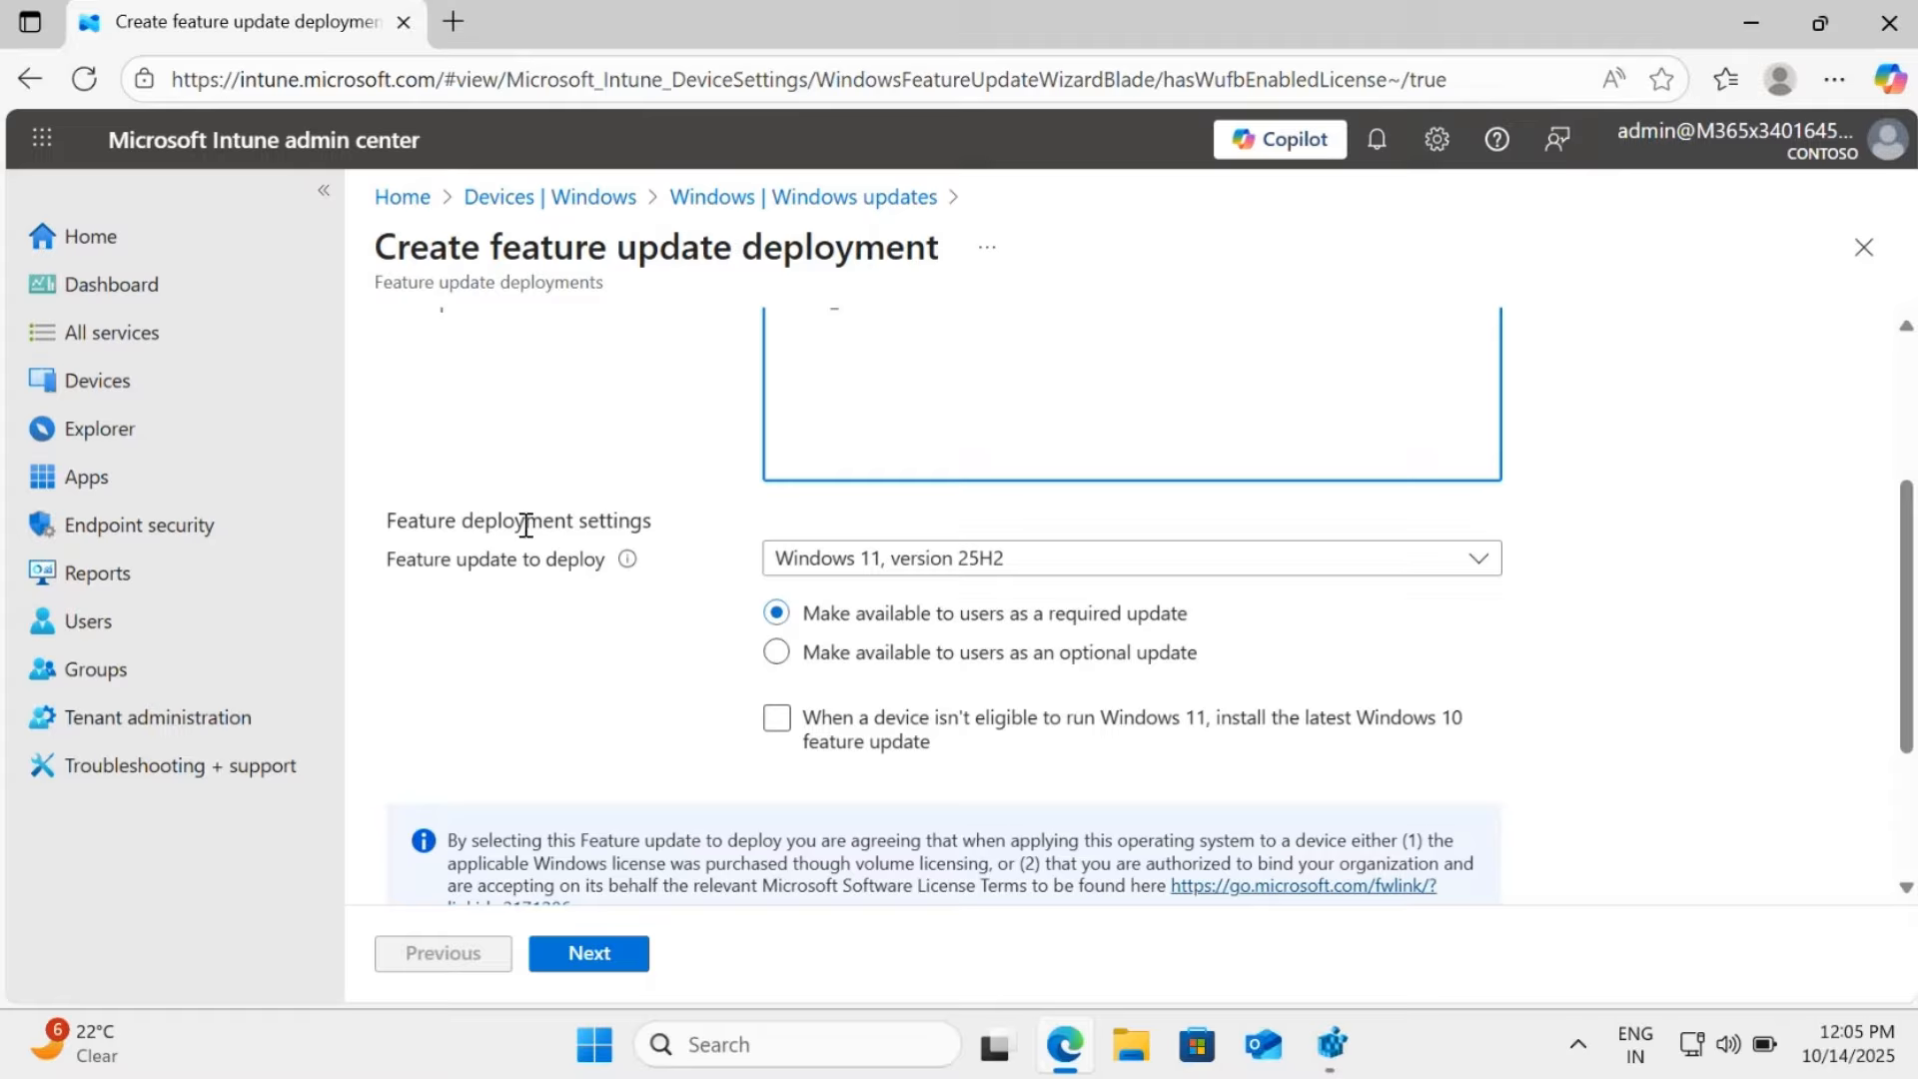
click(865, 560)
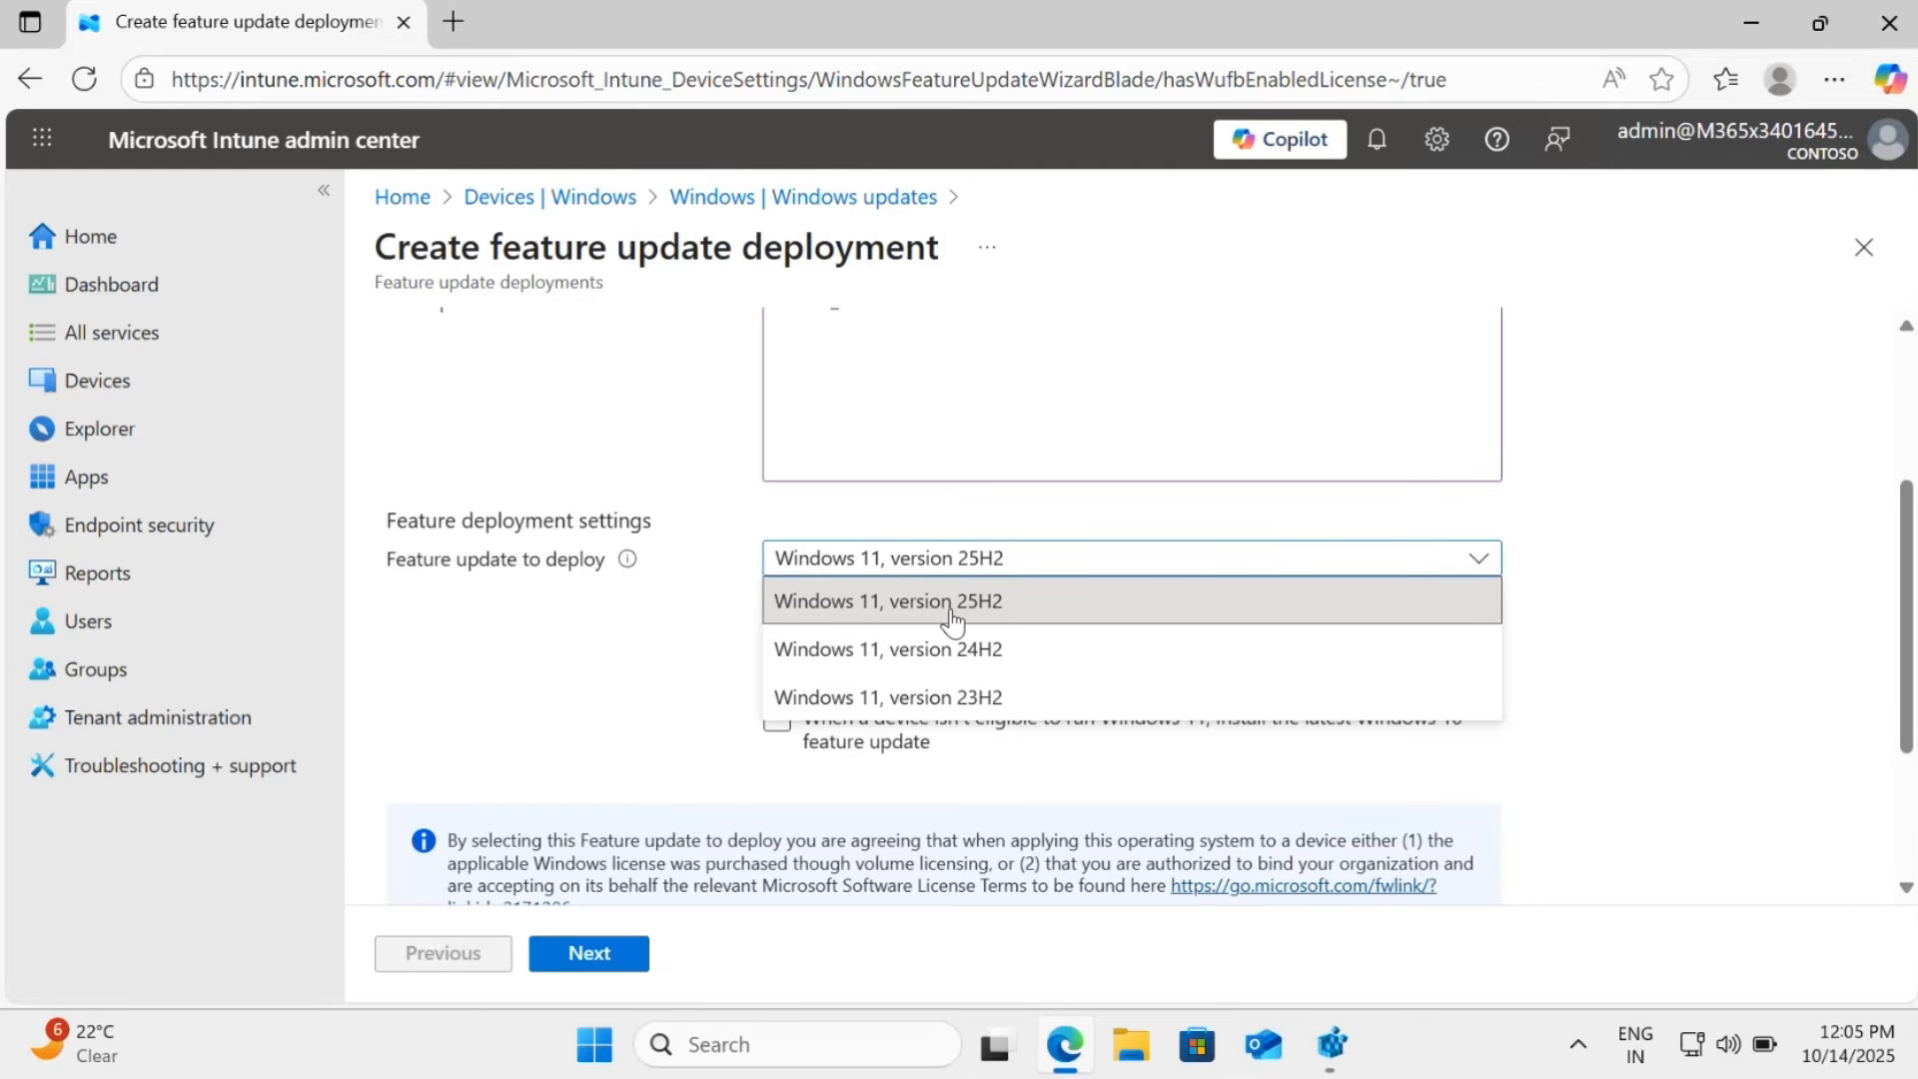
click(1000, 607)
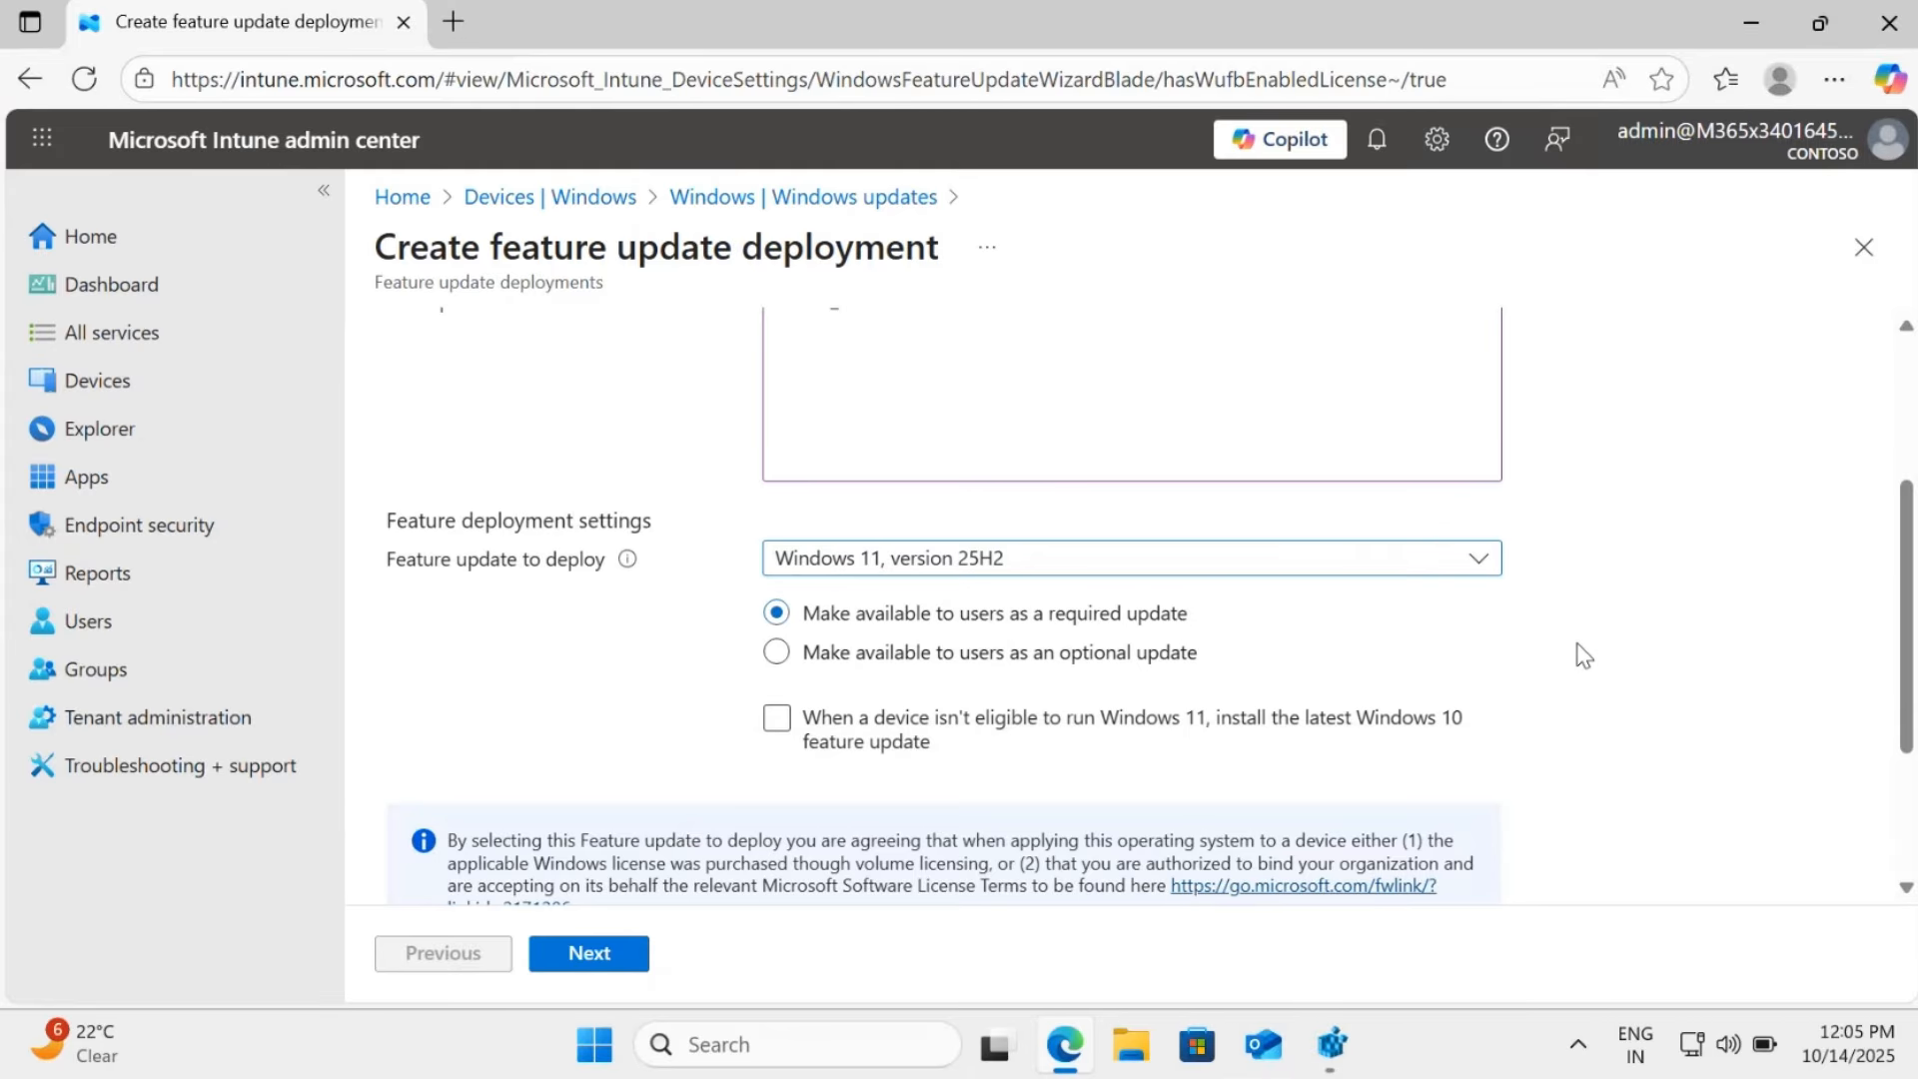
scroll(1908, 724, down, 2)
scroll(1908, 725, down, 1)
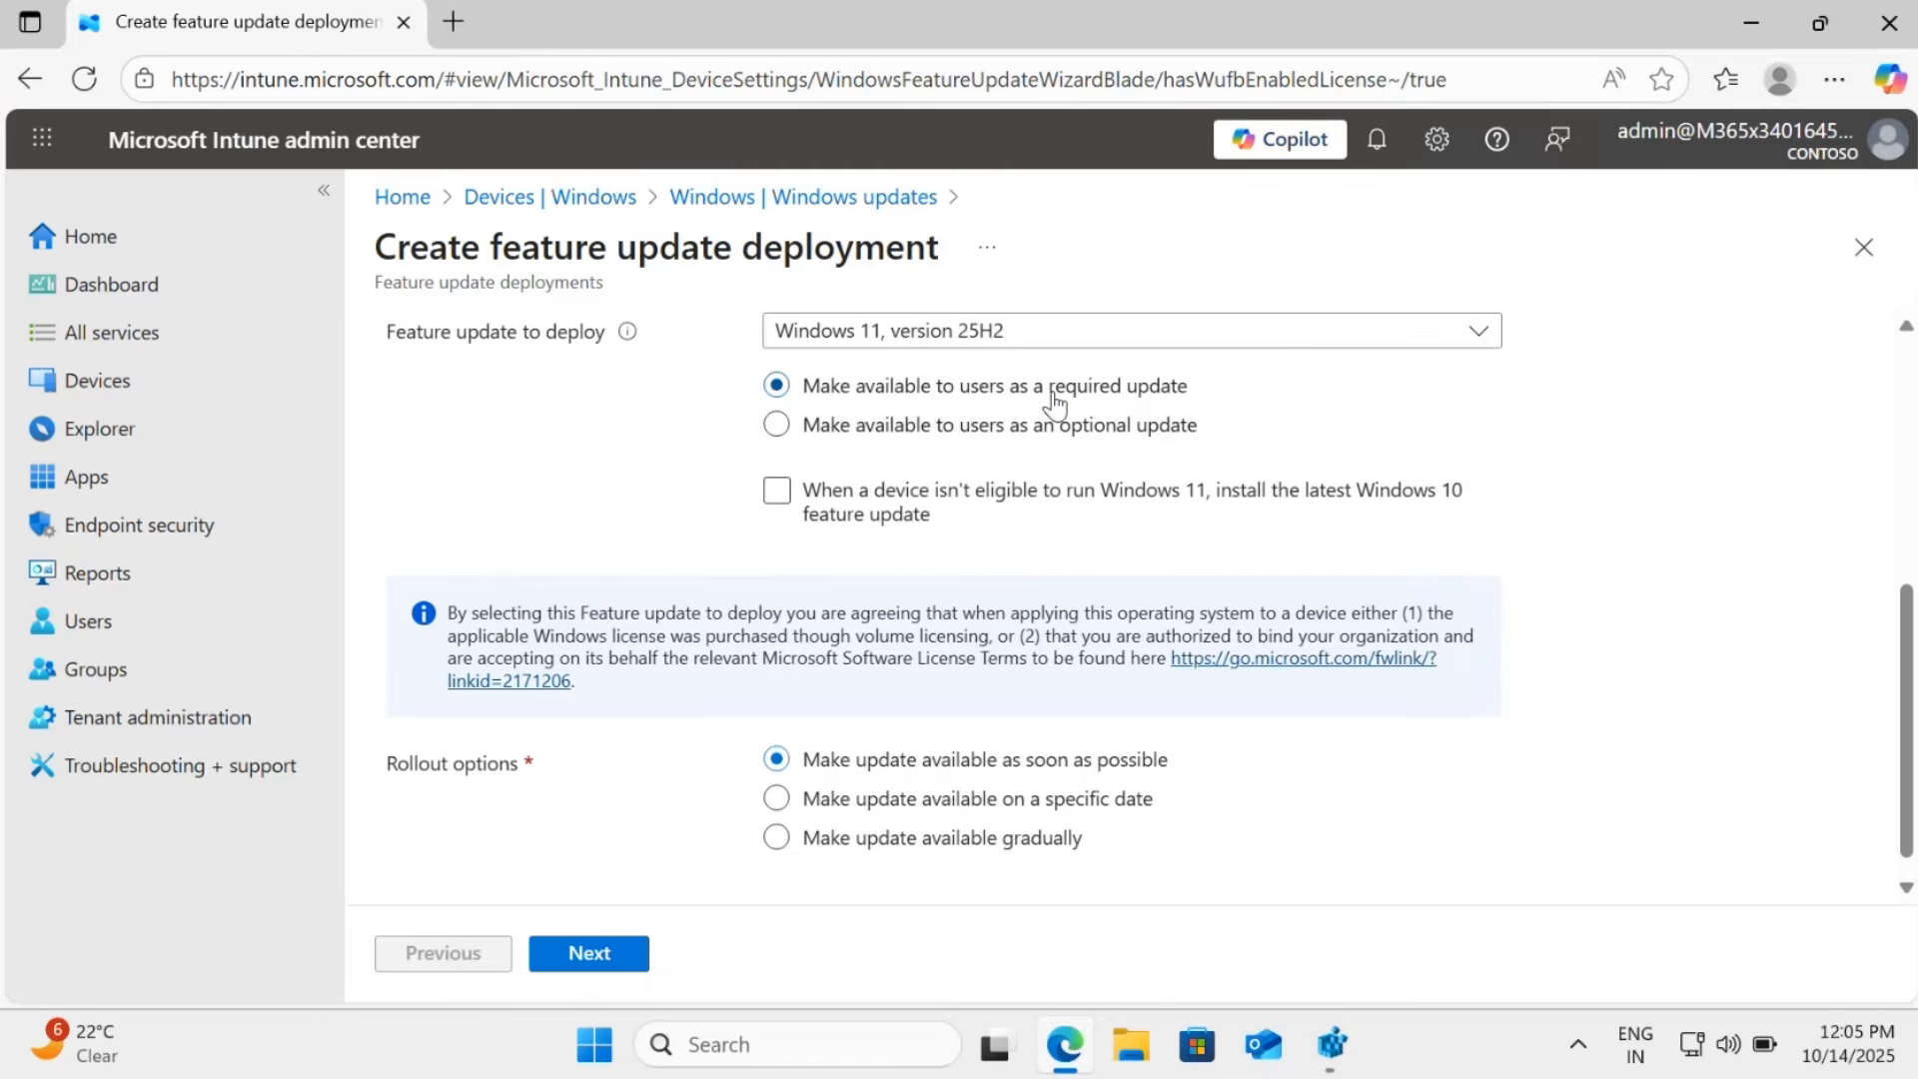
drag(1903, 711, 1903, 723)
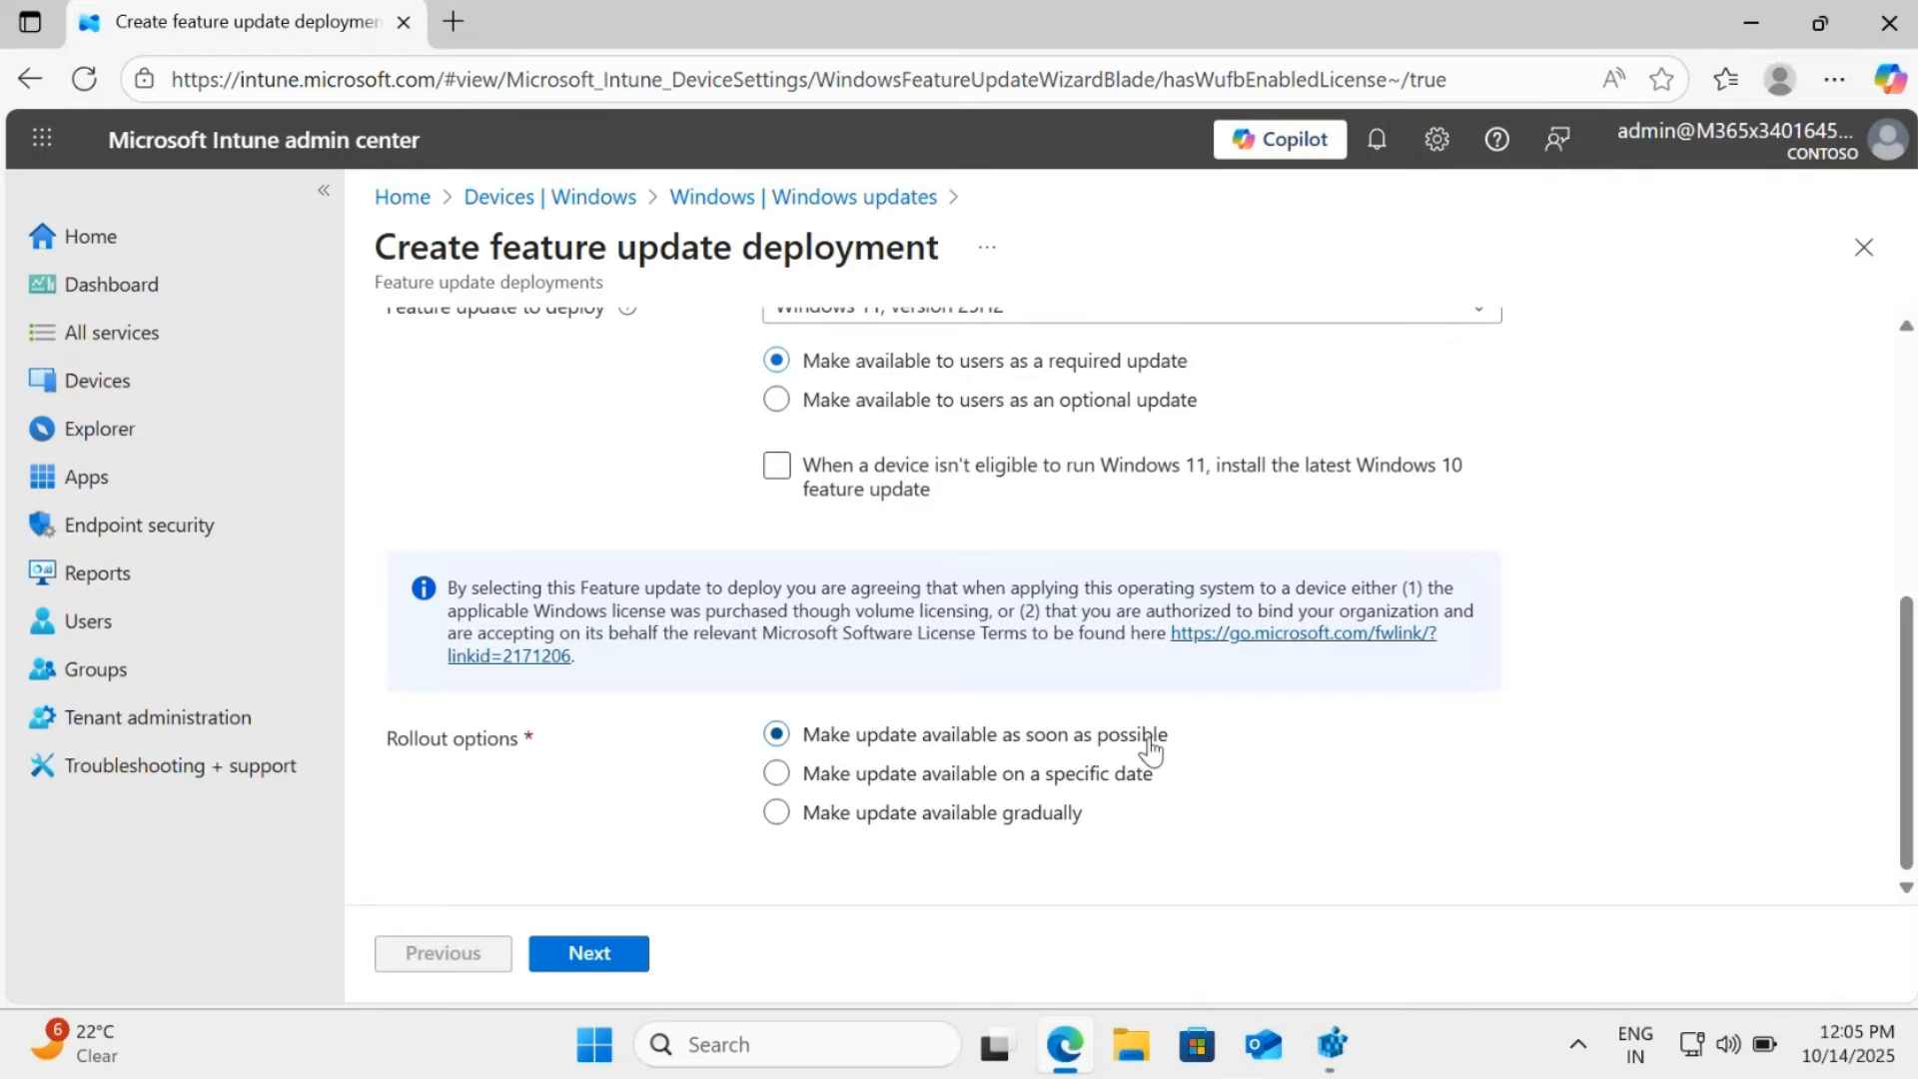
click(603, 957)
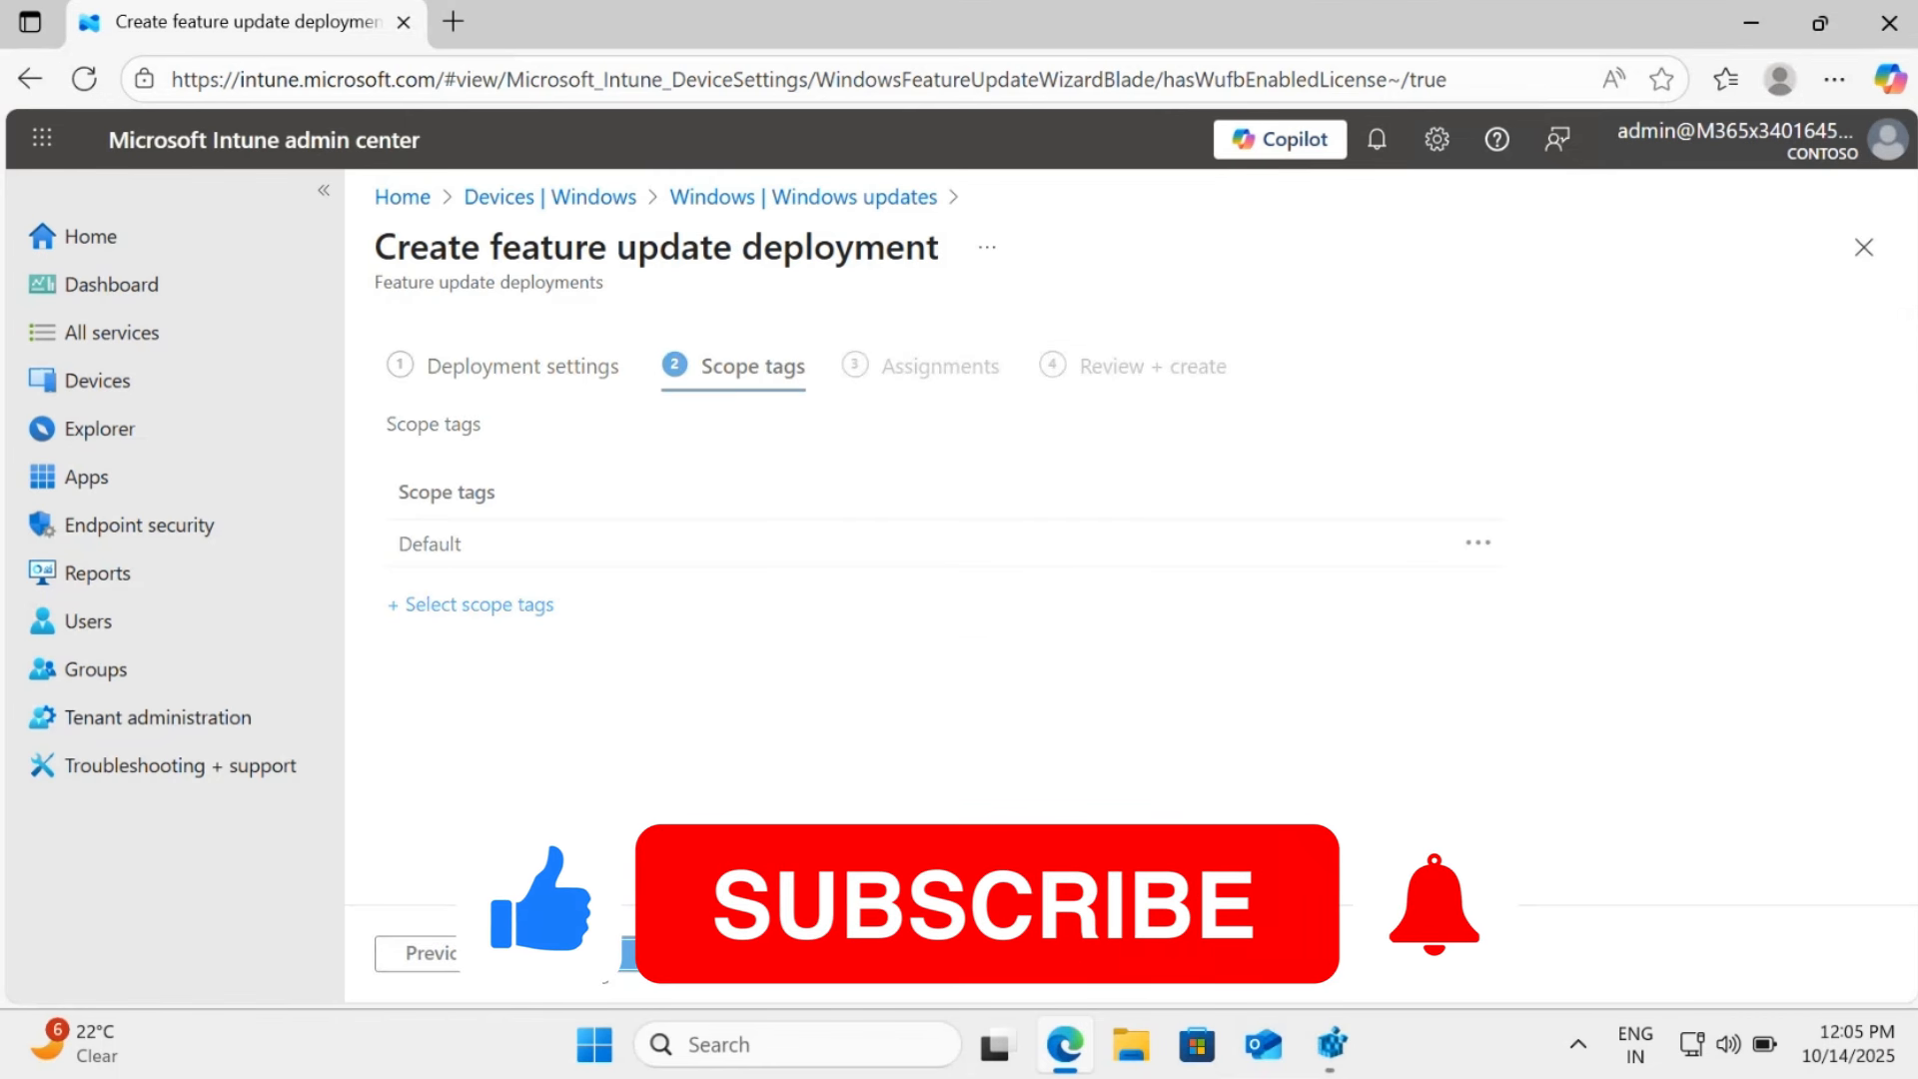
Keep the Default scope tag and include the Internal IT group in the policy's assignments
click(602, 957)
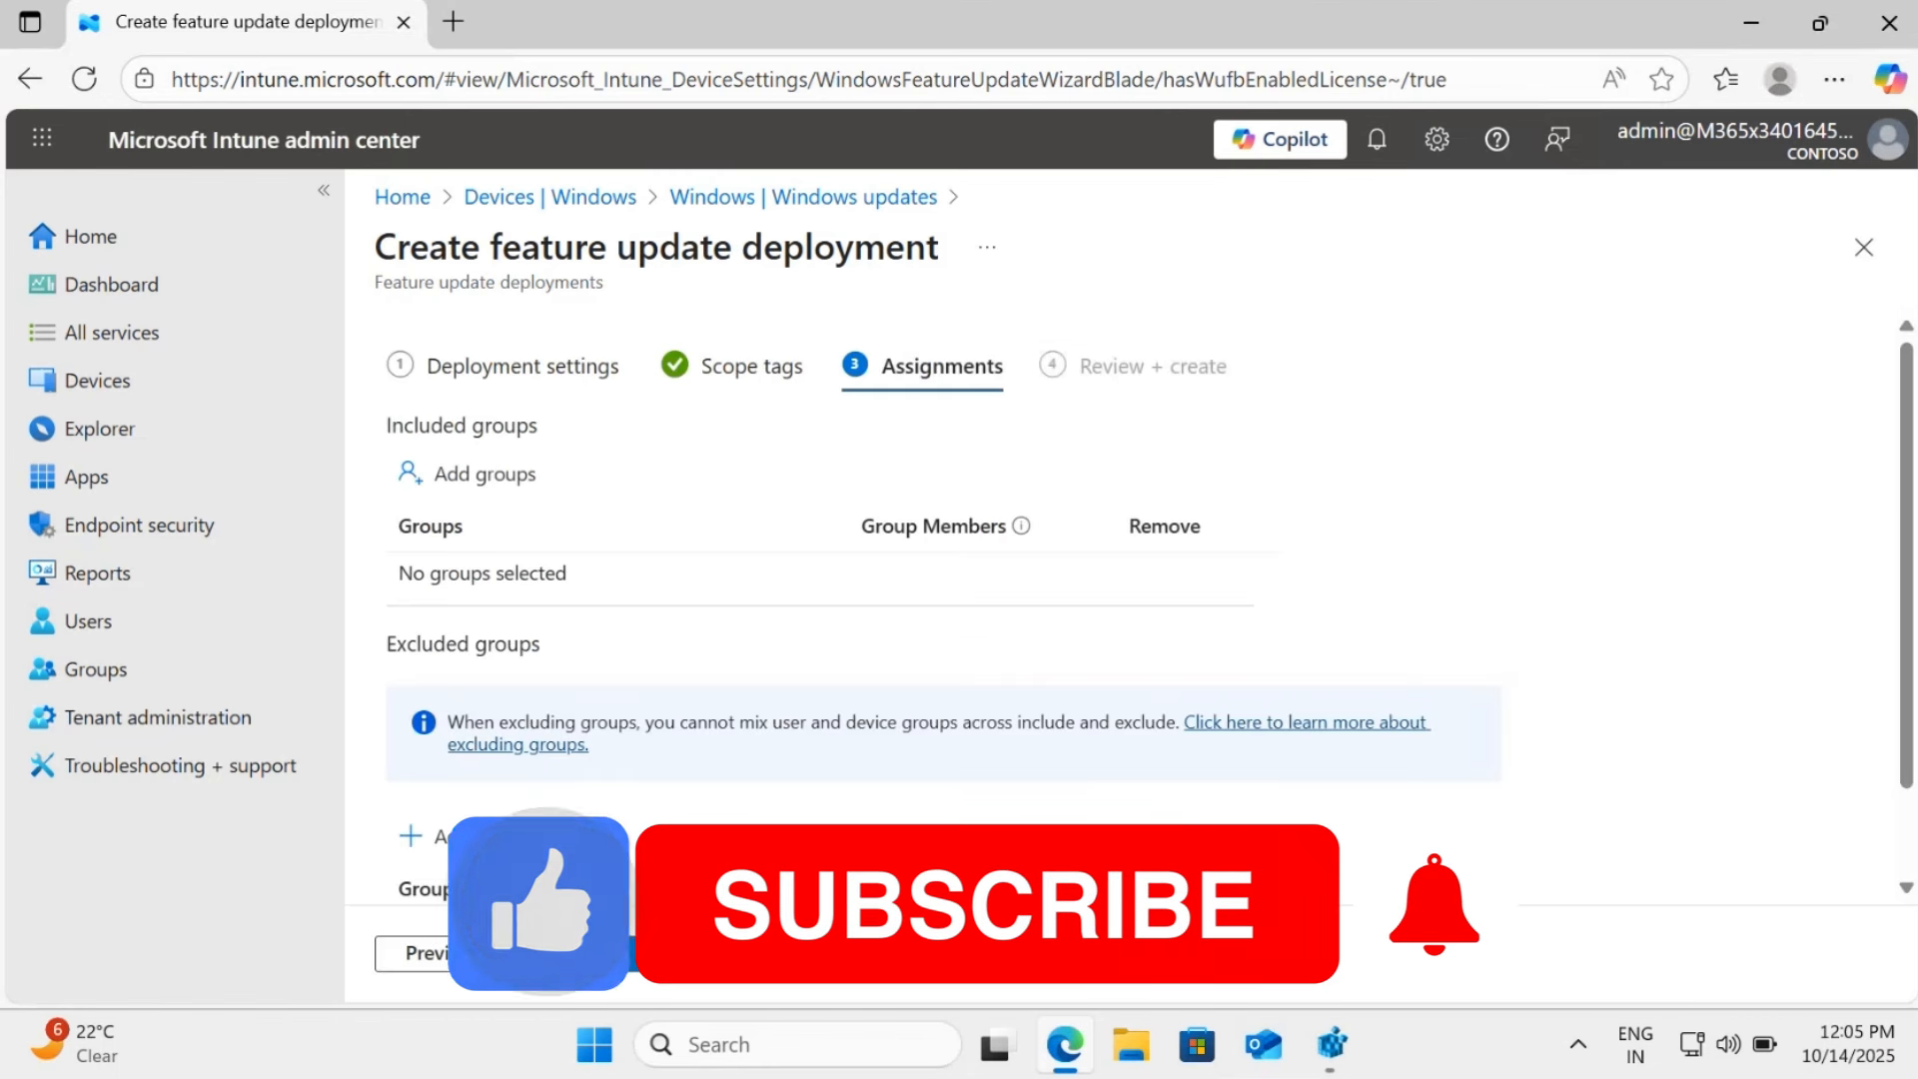
click(507, 484)
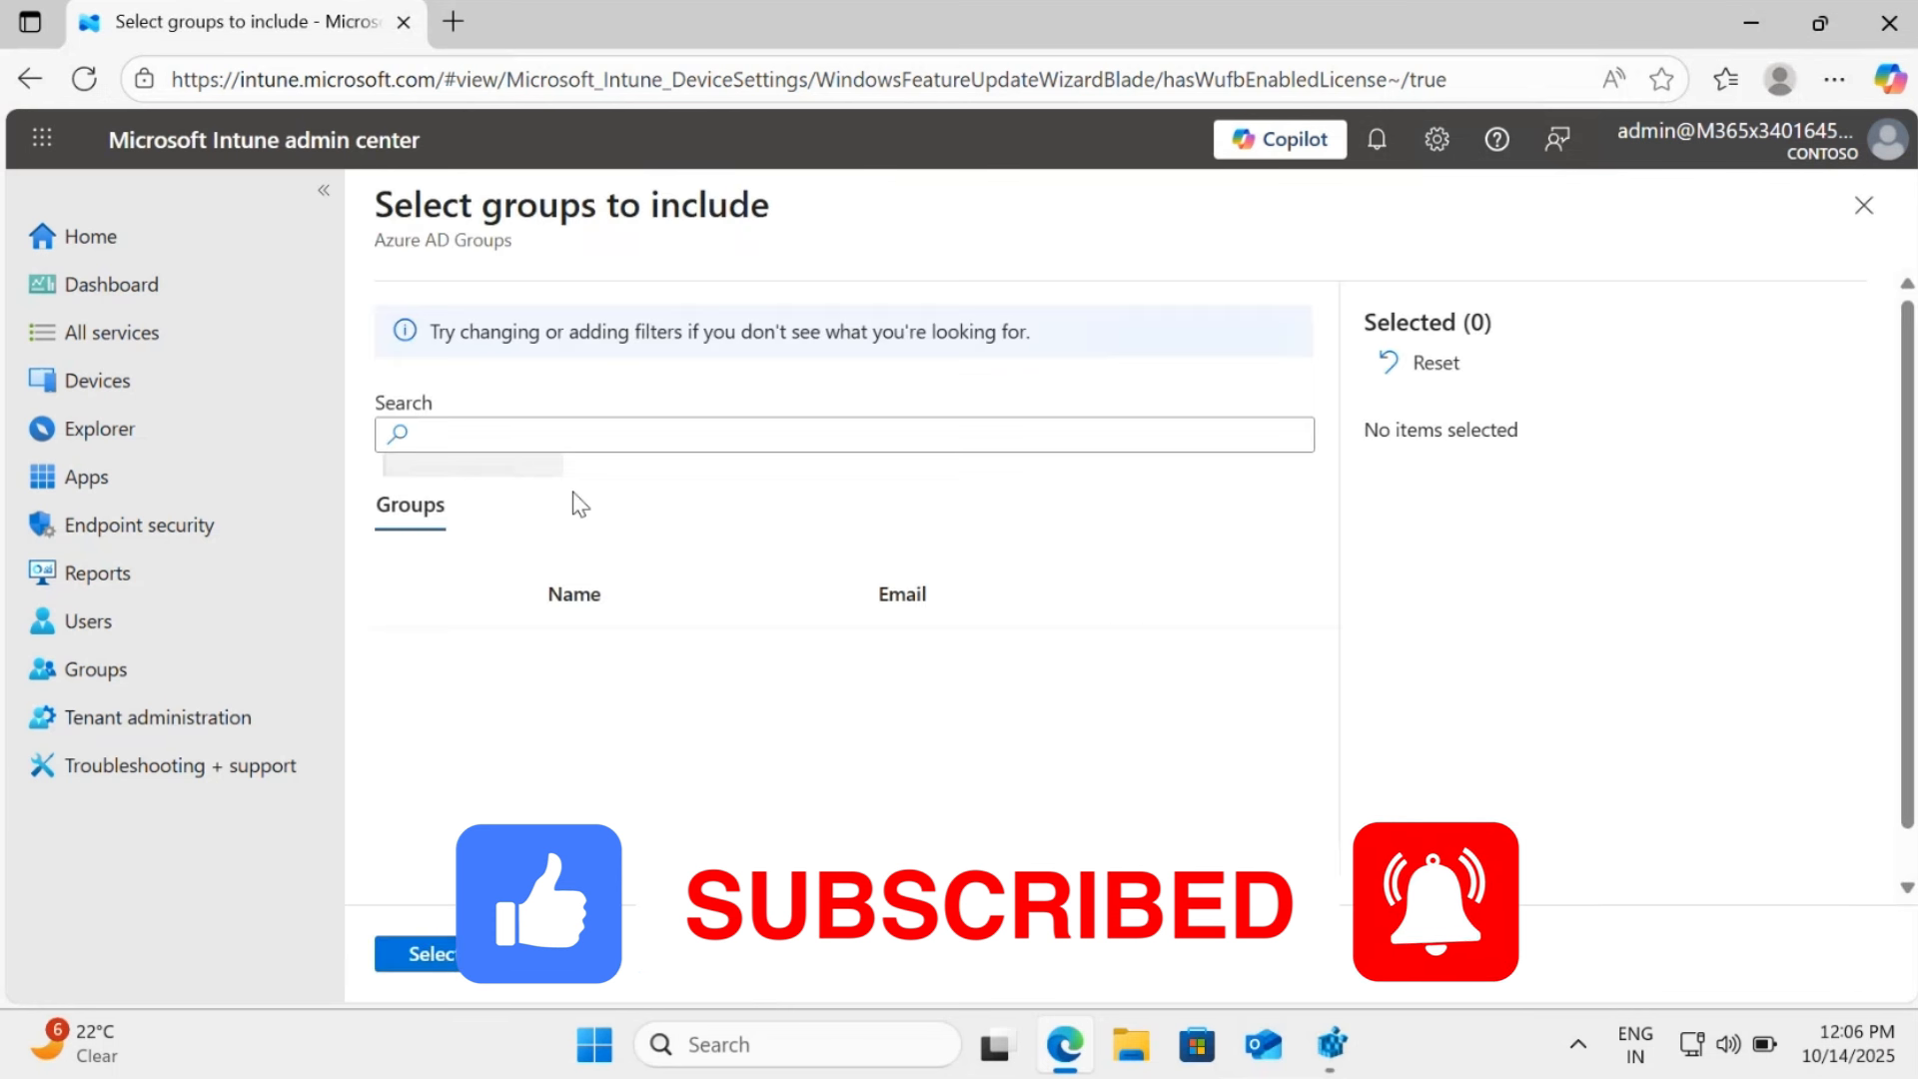
click(540, 436)
text(INTERNAL)
click(418, 674)
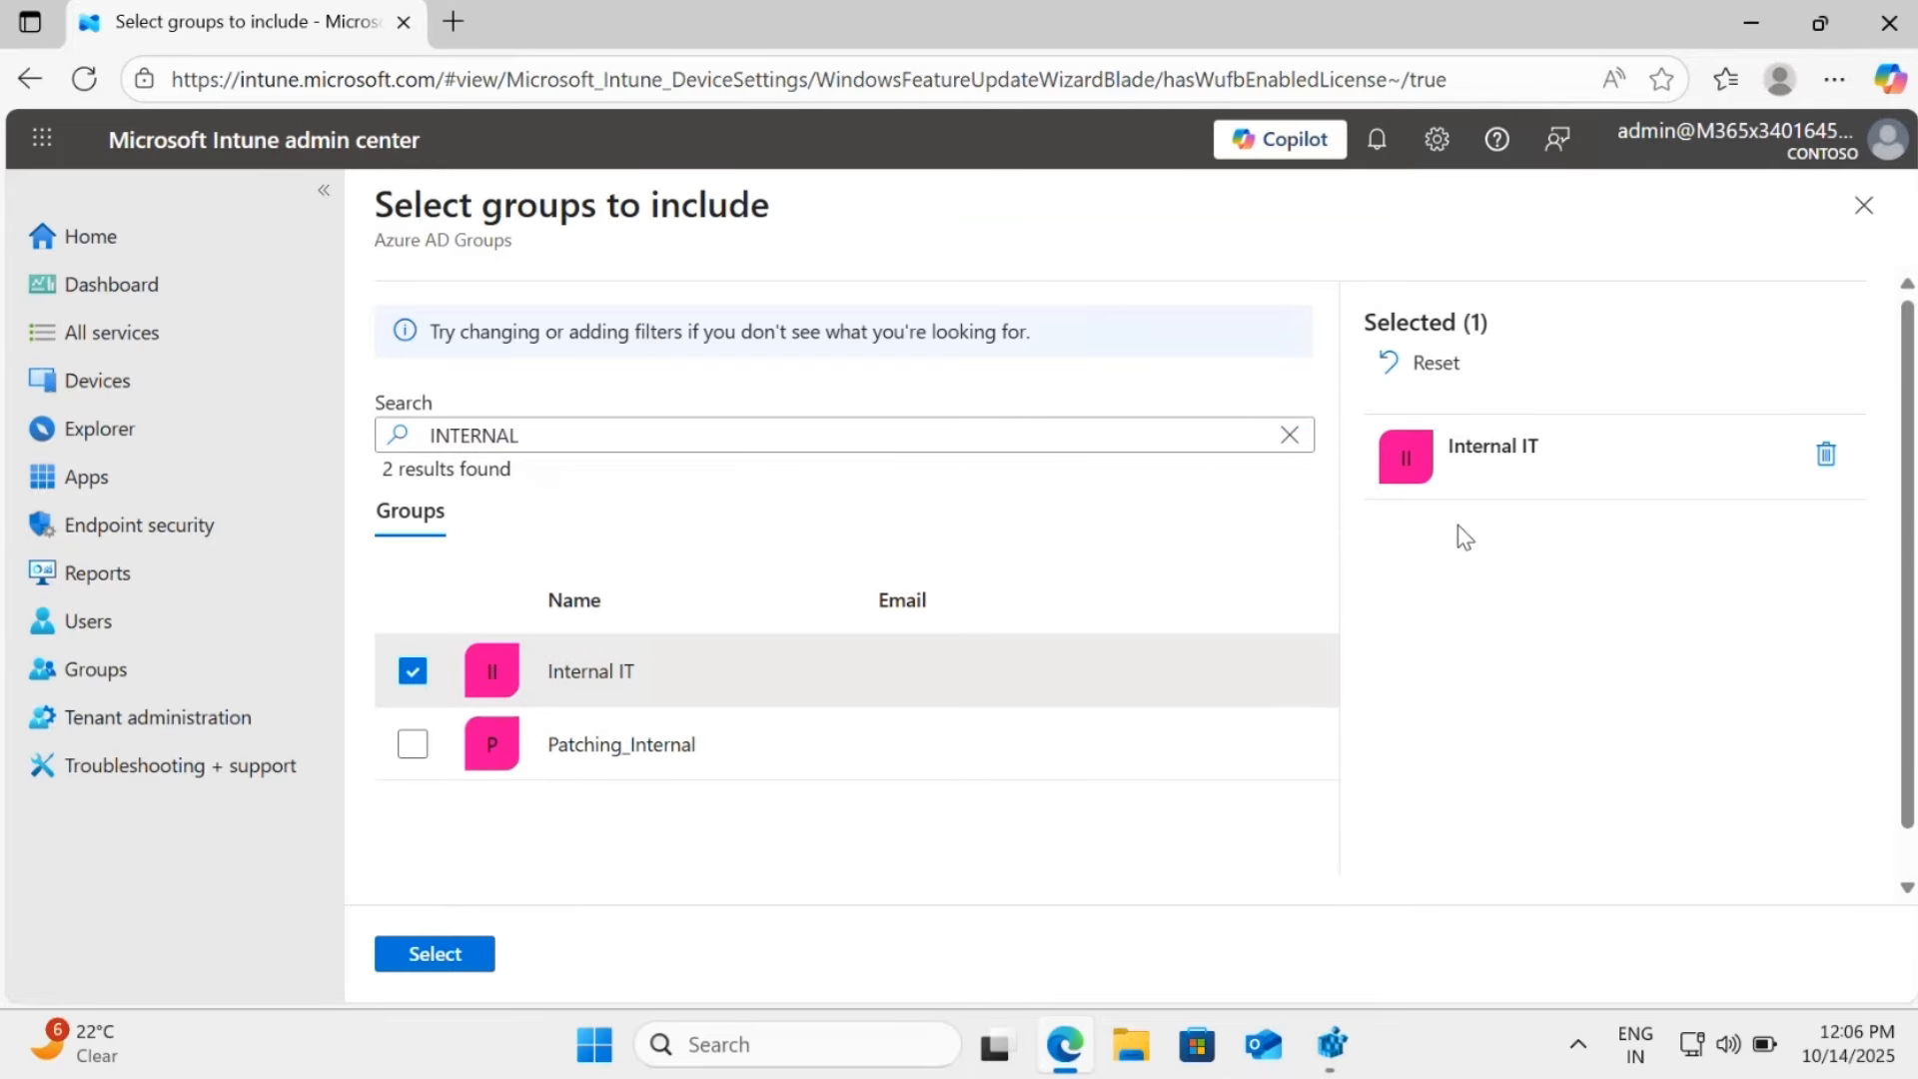
click(442, 956)
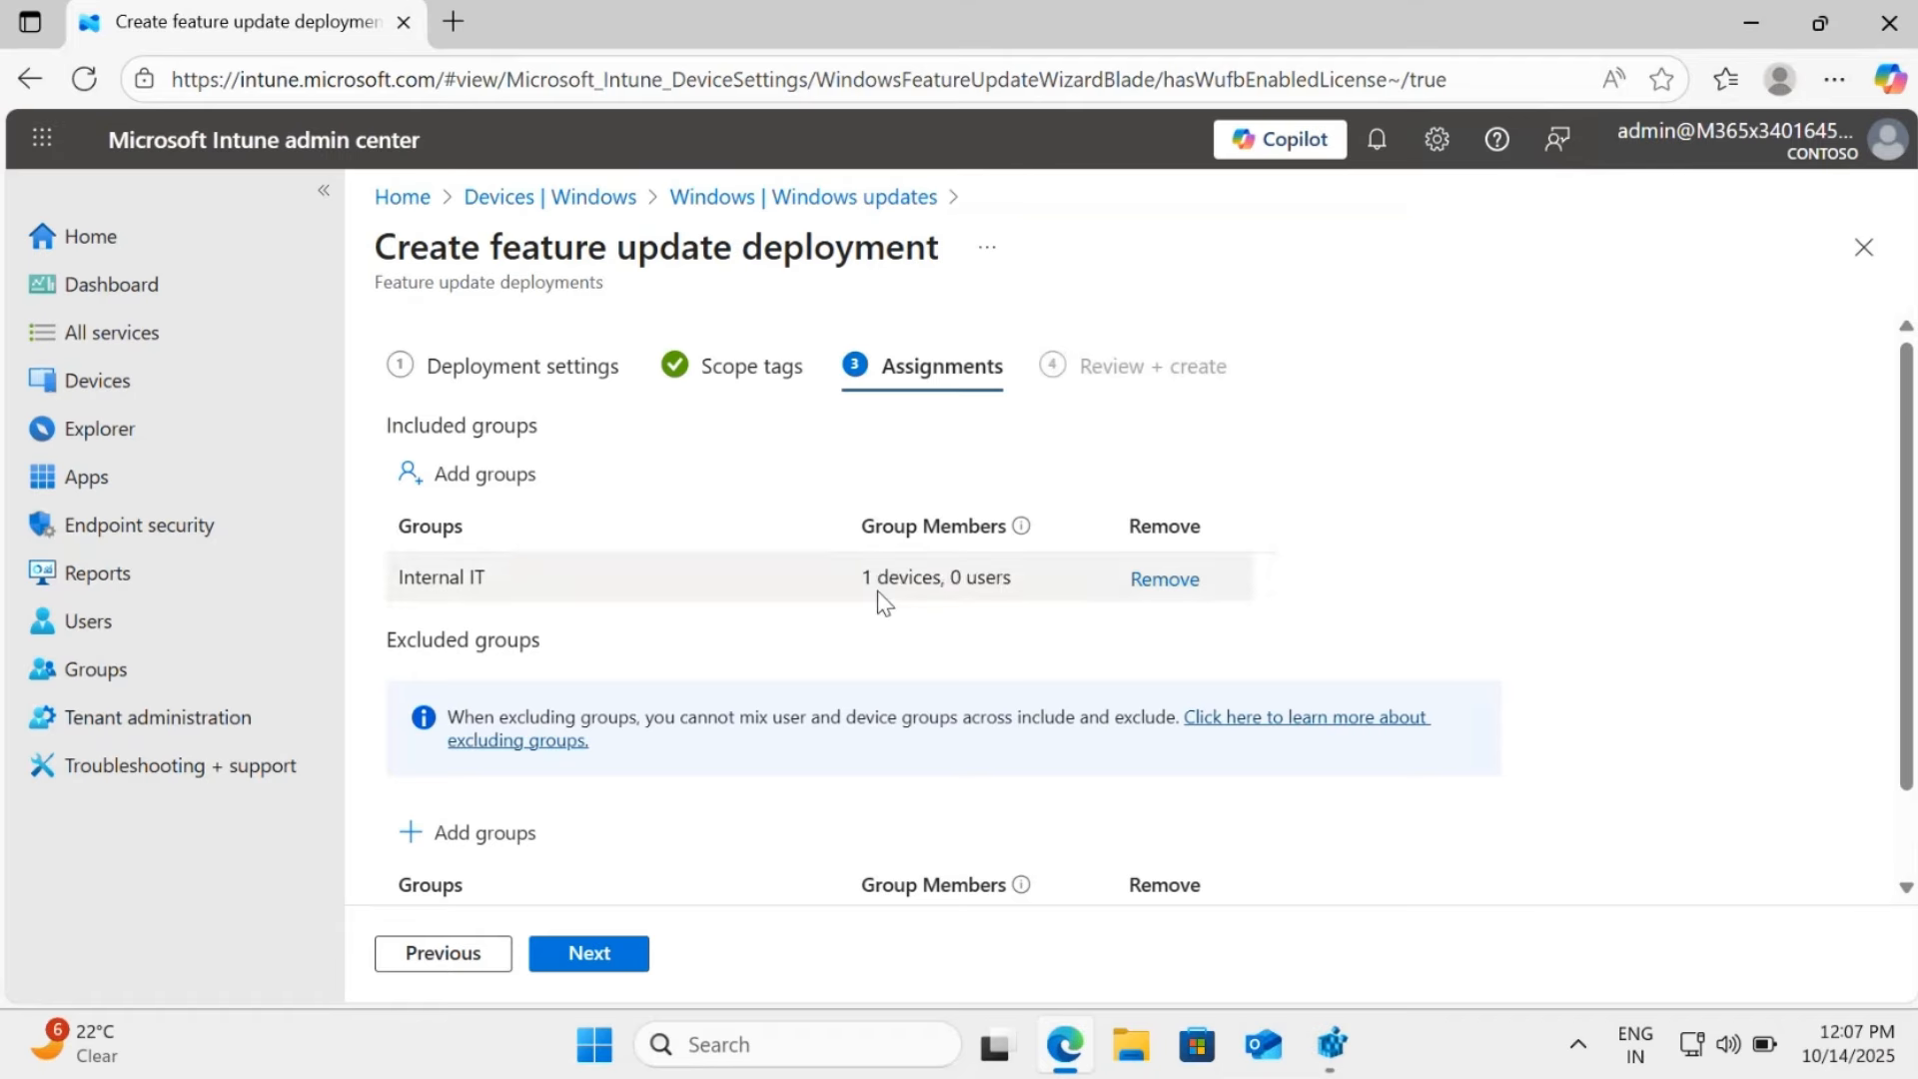
Proceed to the deployment summary, create the feature update policy and dismiss the notification
drag(889, 579, 942, 577)
click(625, 961)
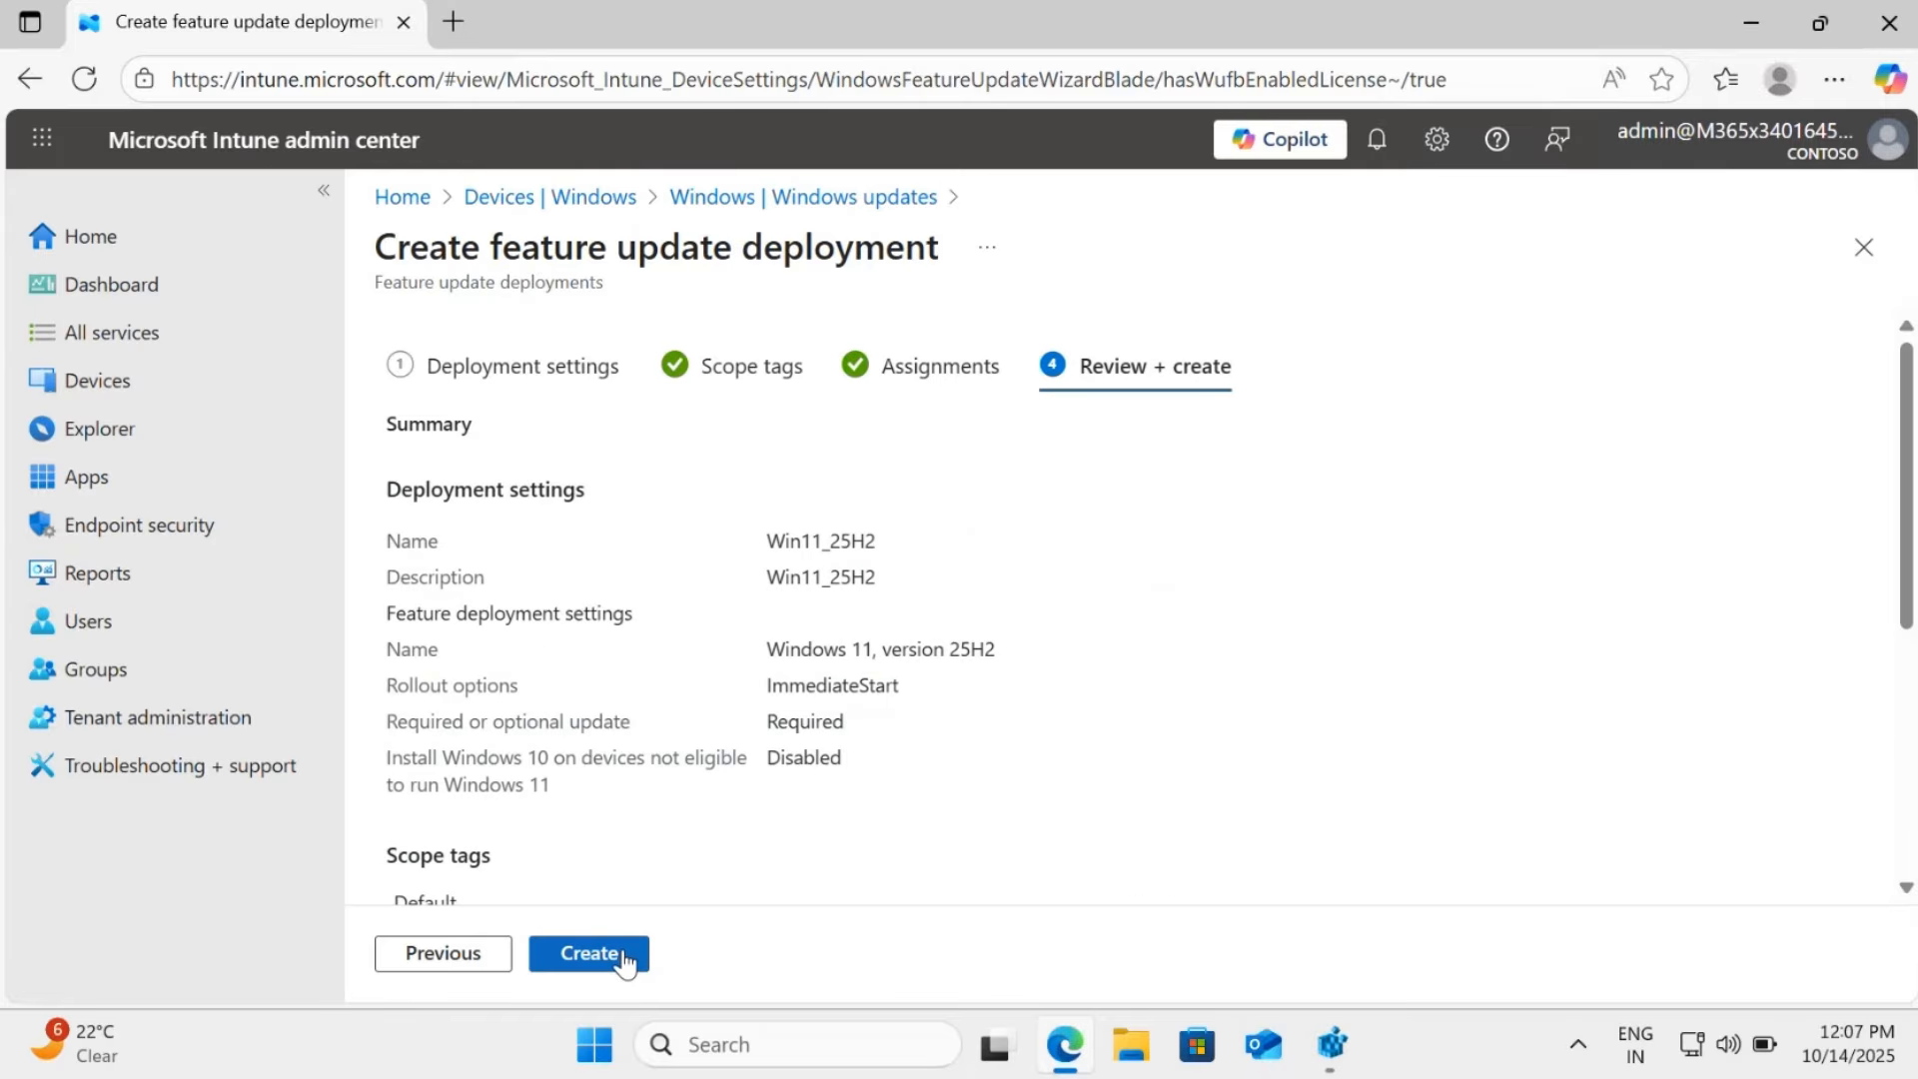
click(619, 954)
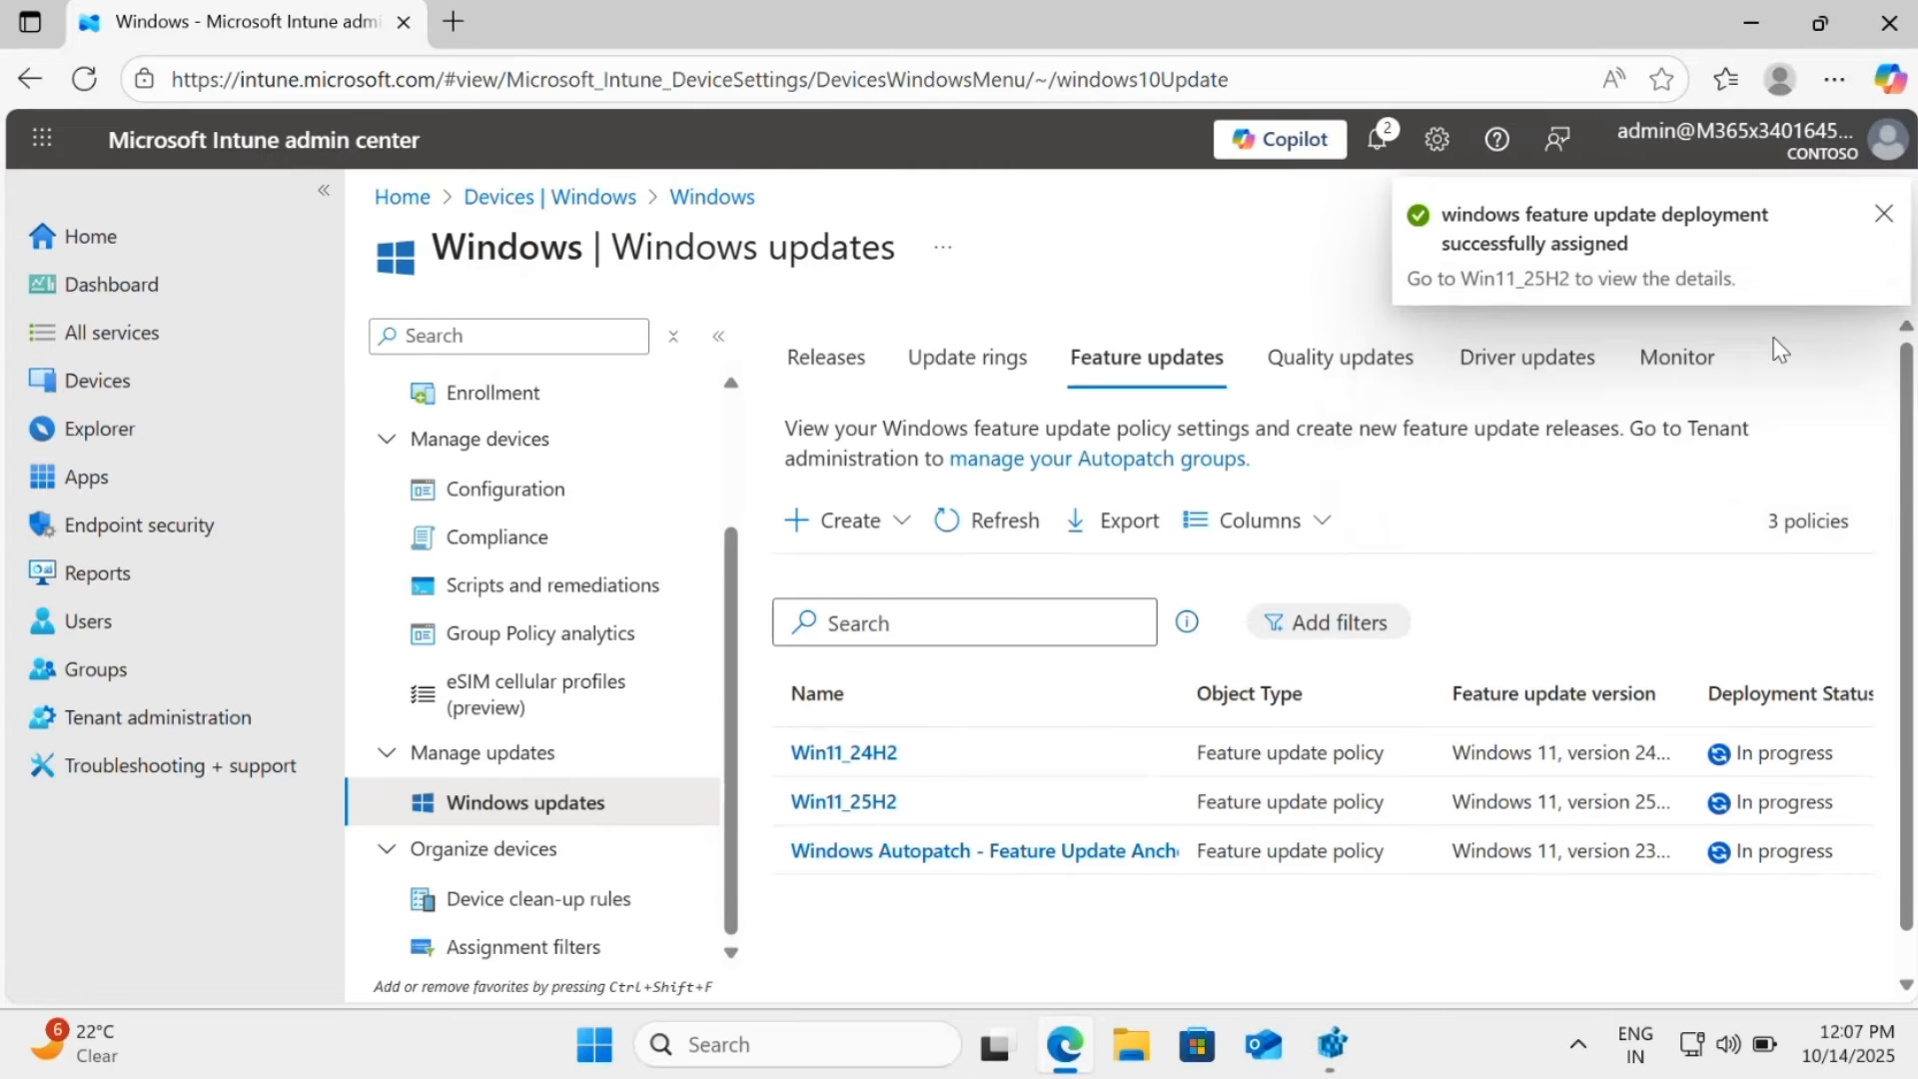
click(1883, 214)
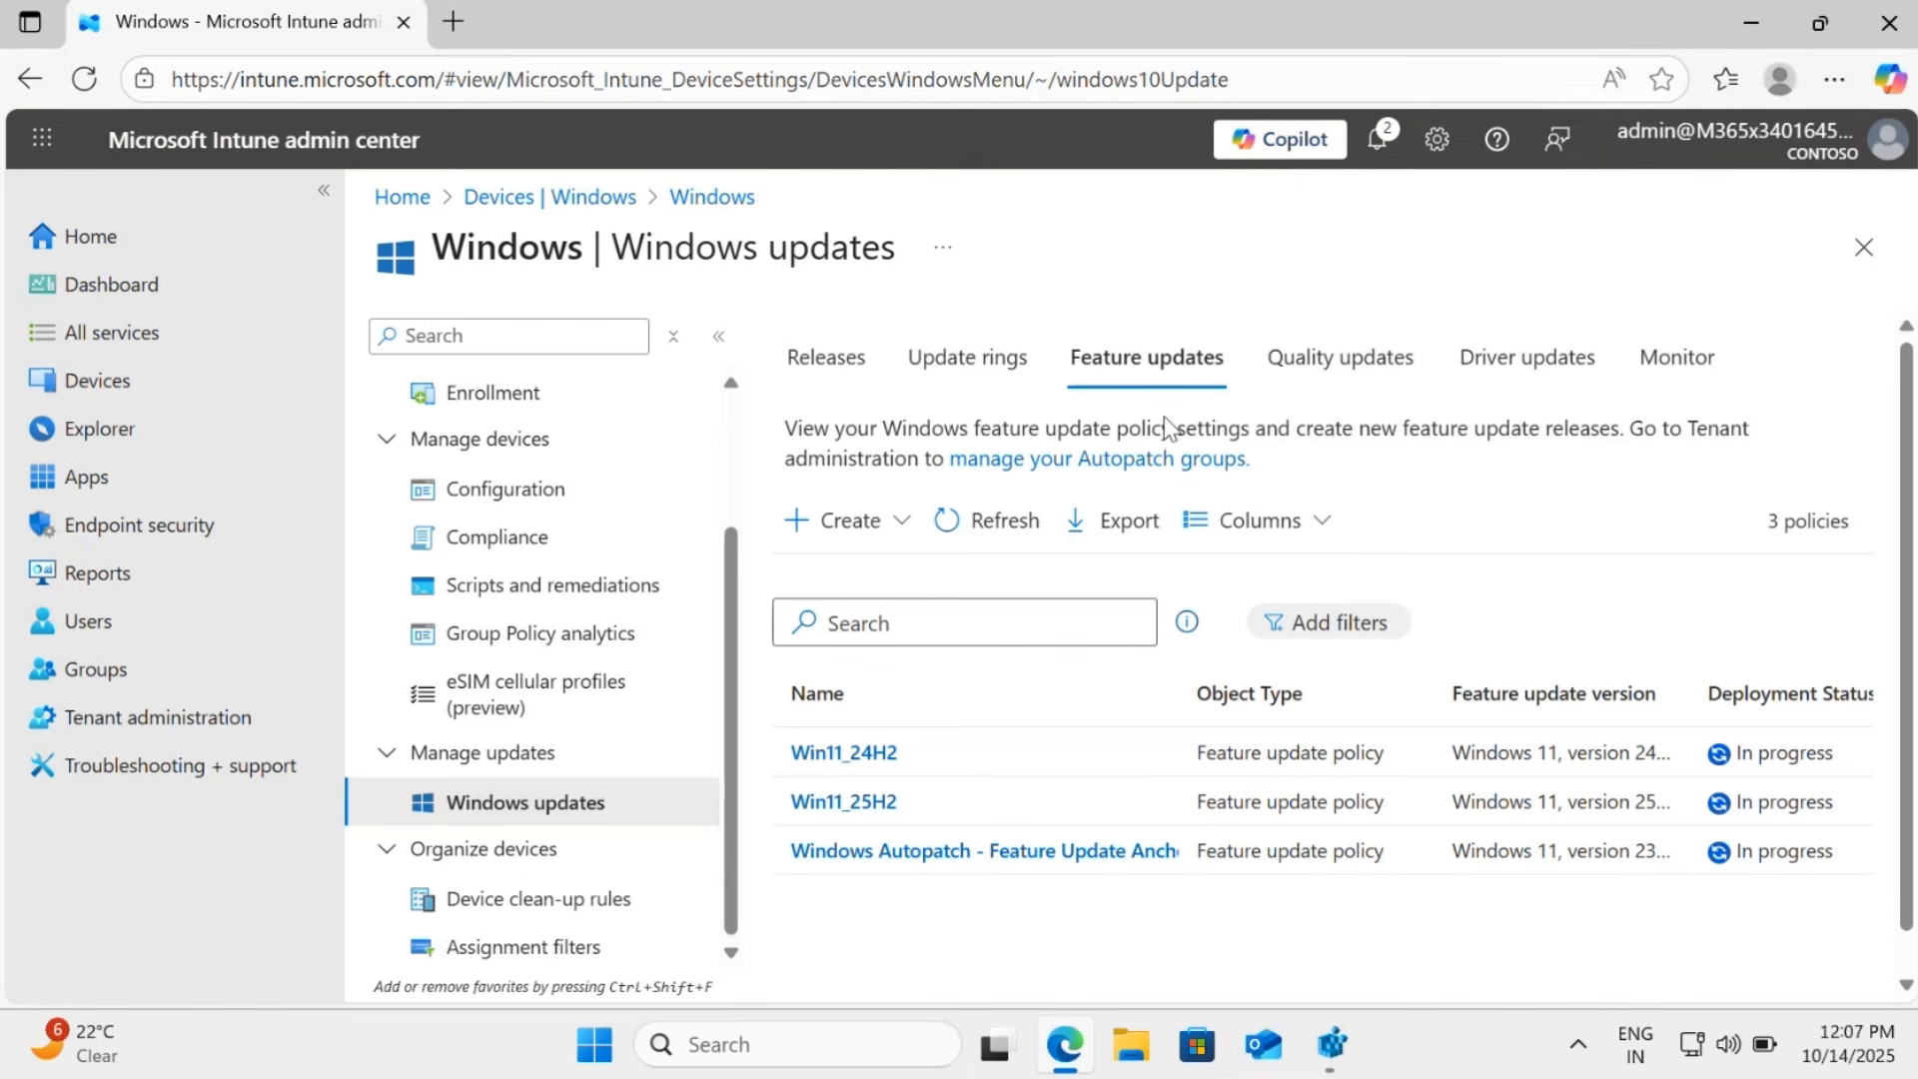
Check the feature update deferral period in the settings of the Internal Testing Update Ring
click(984, 371)
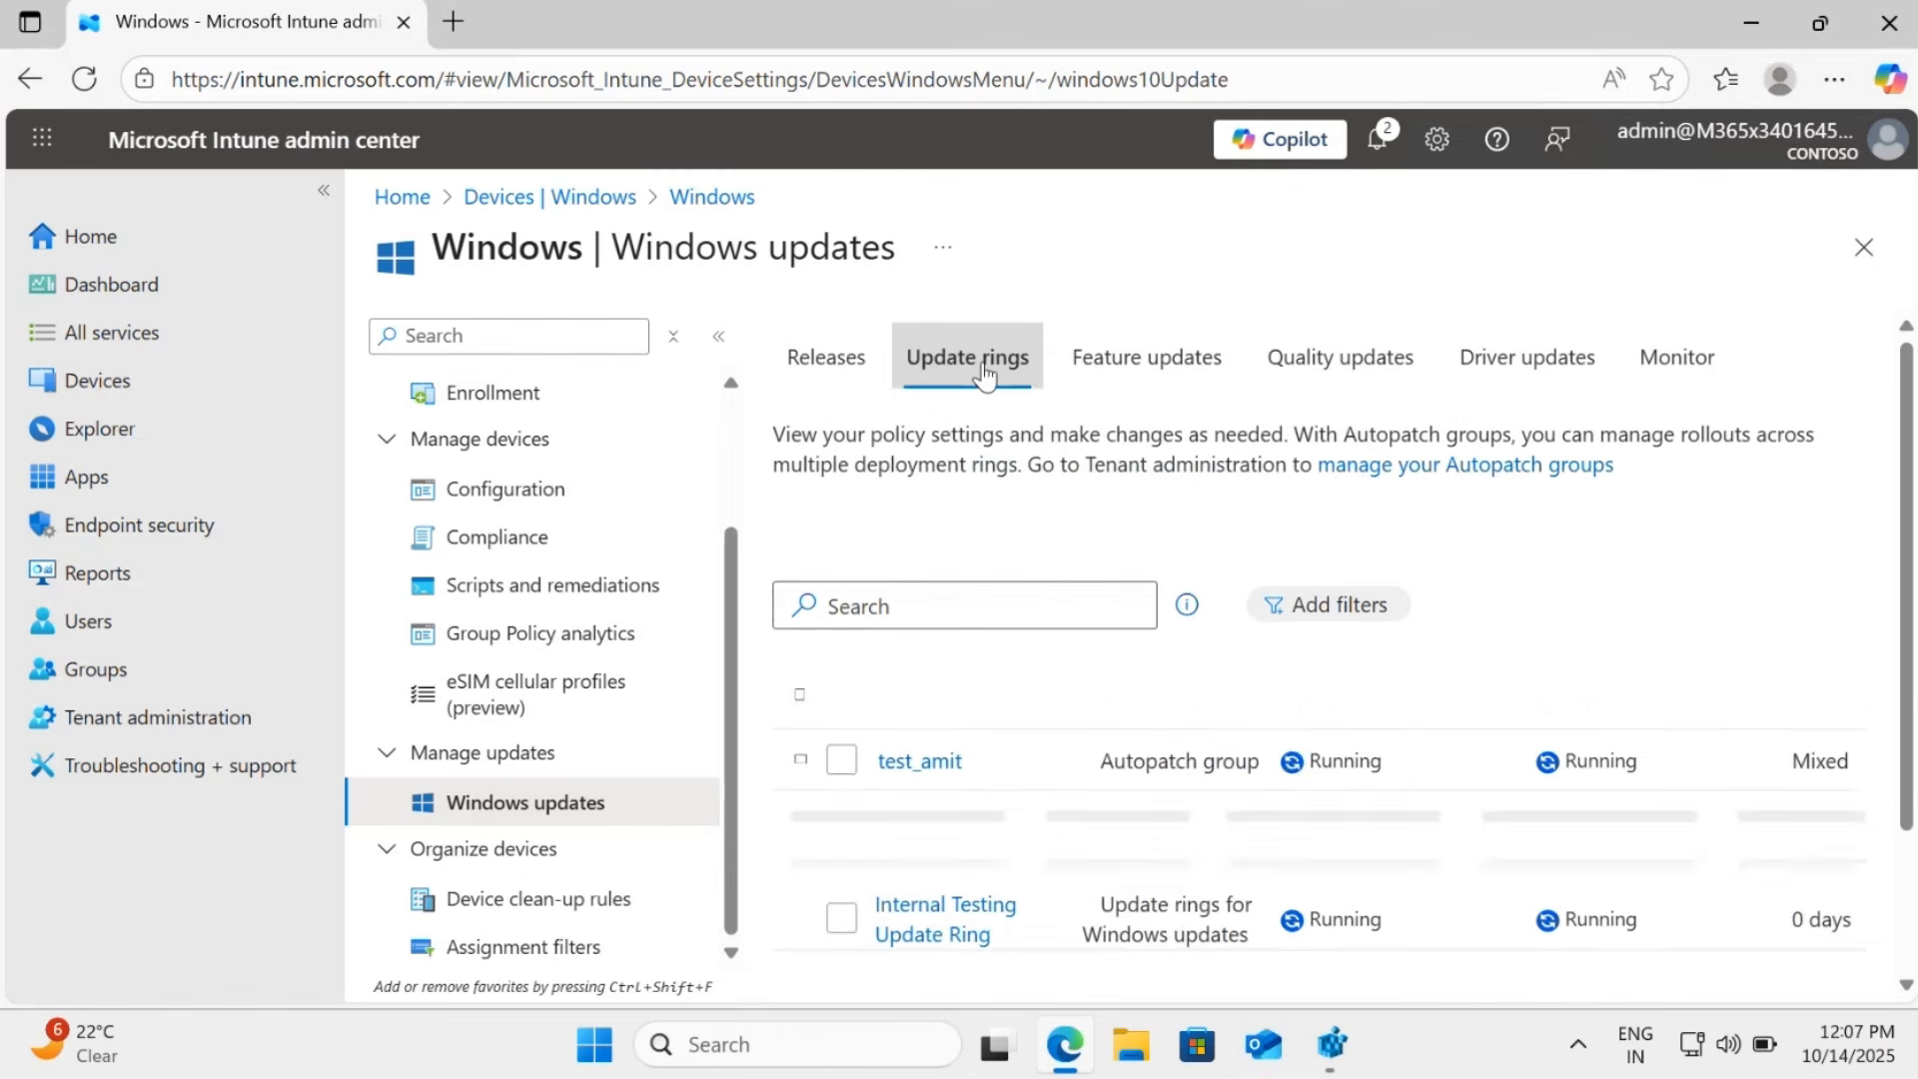
click(945, 880)
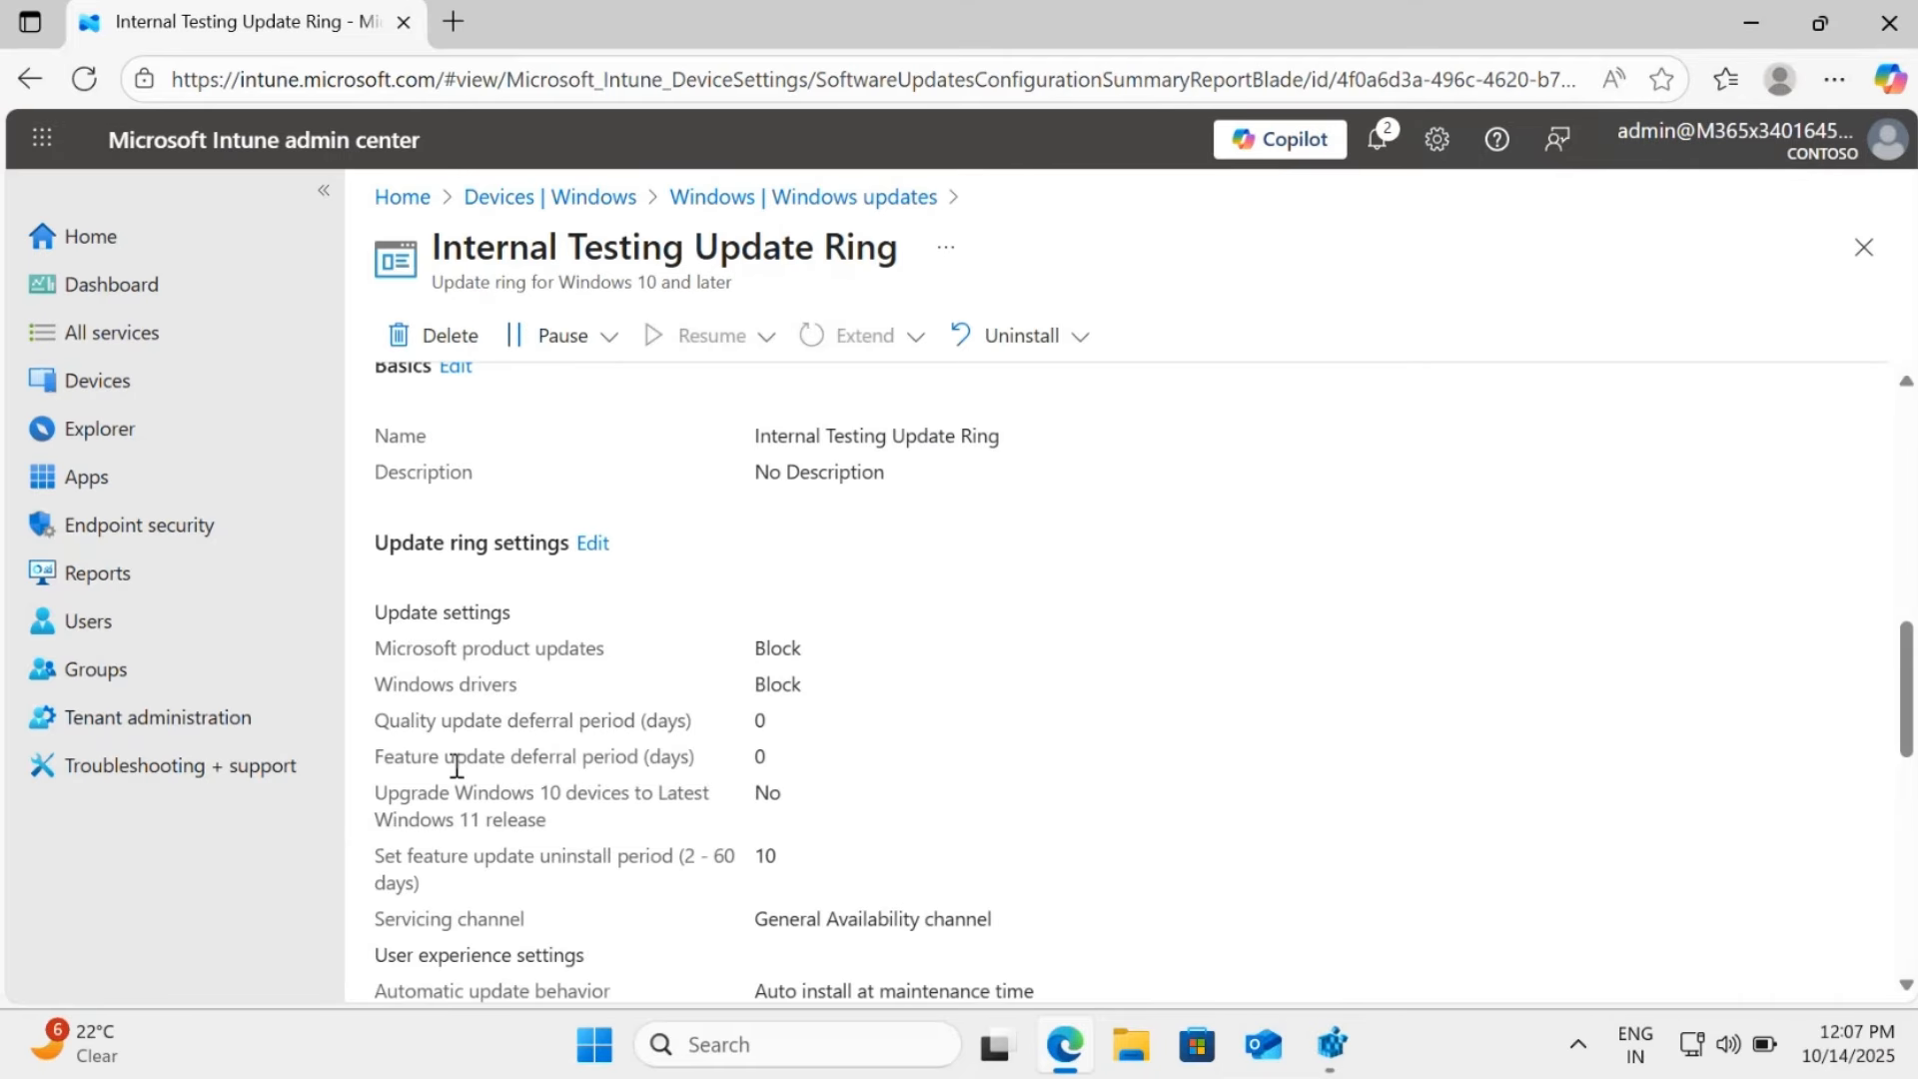
drag(376, 758, 706, 764)
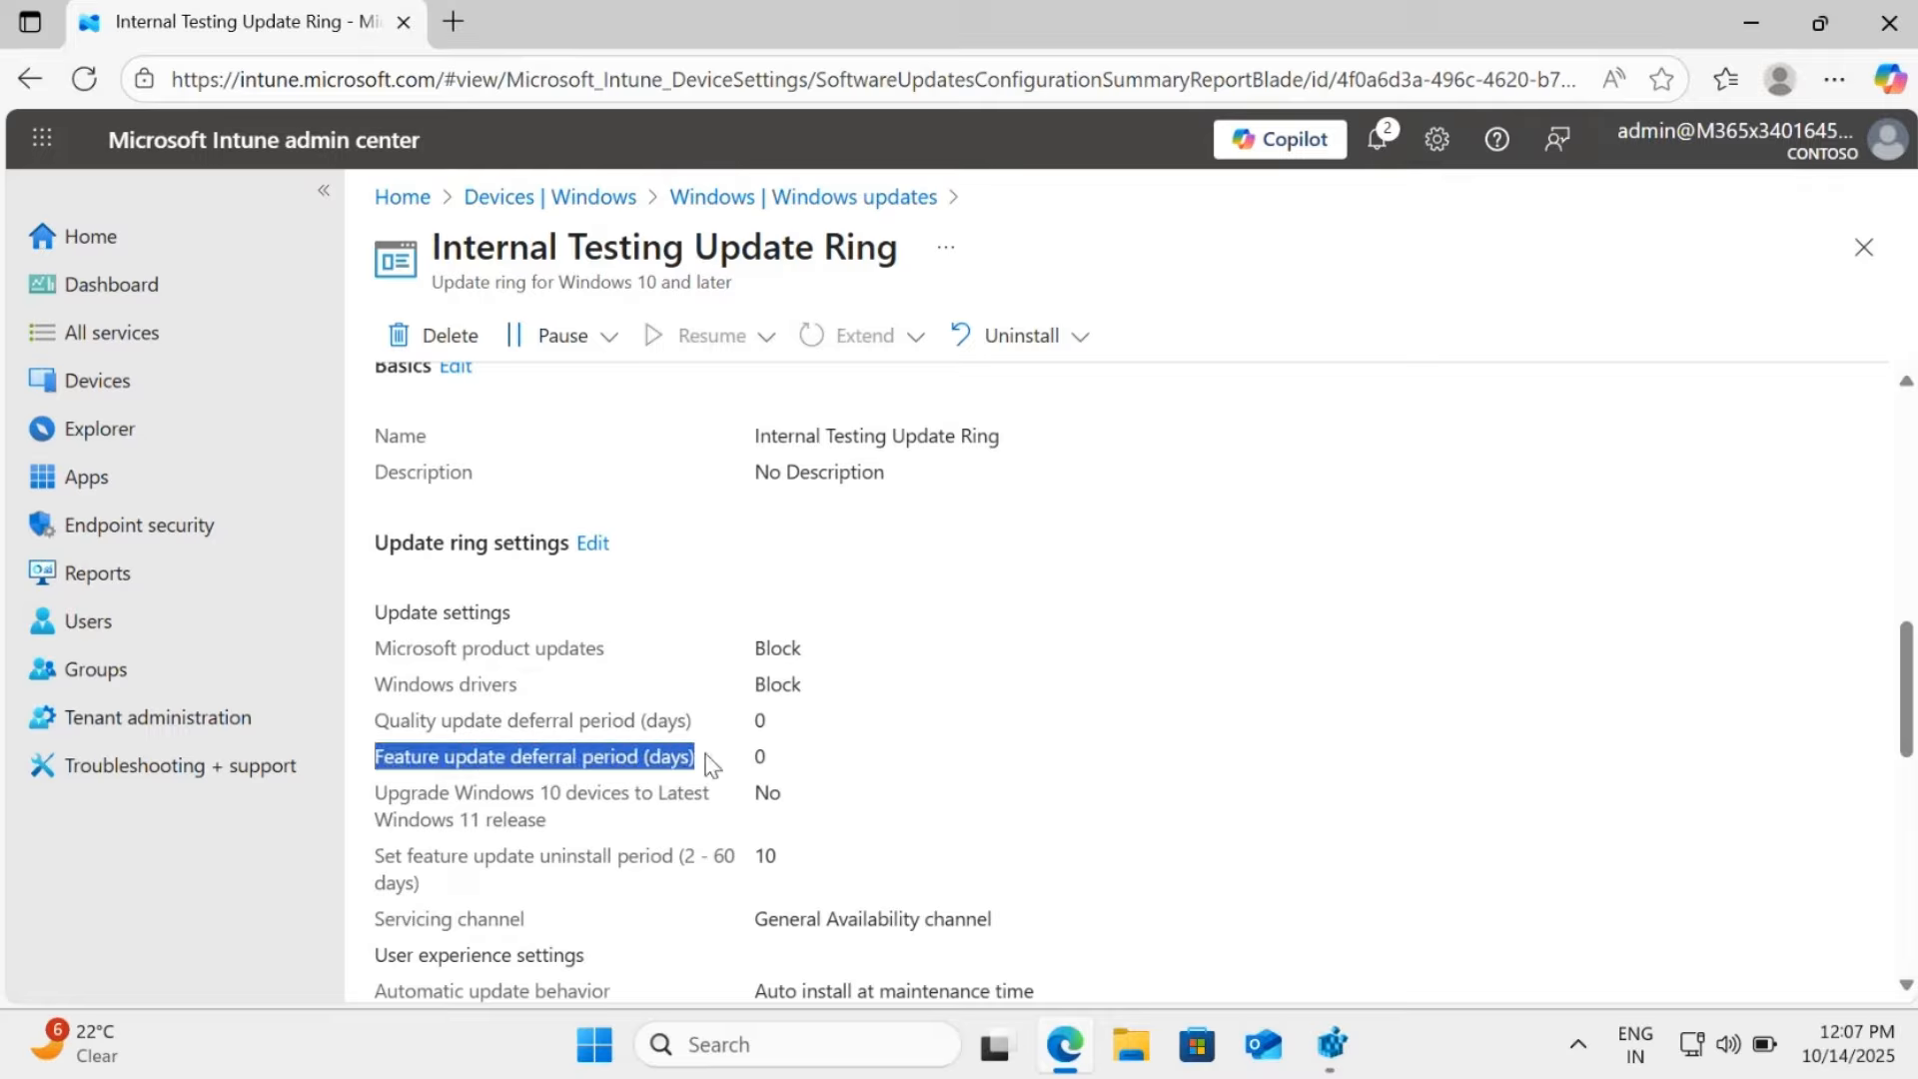
double_click(759, 756)
scroll(1123, 444, up, 10)
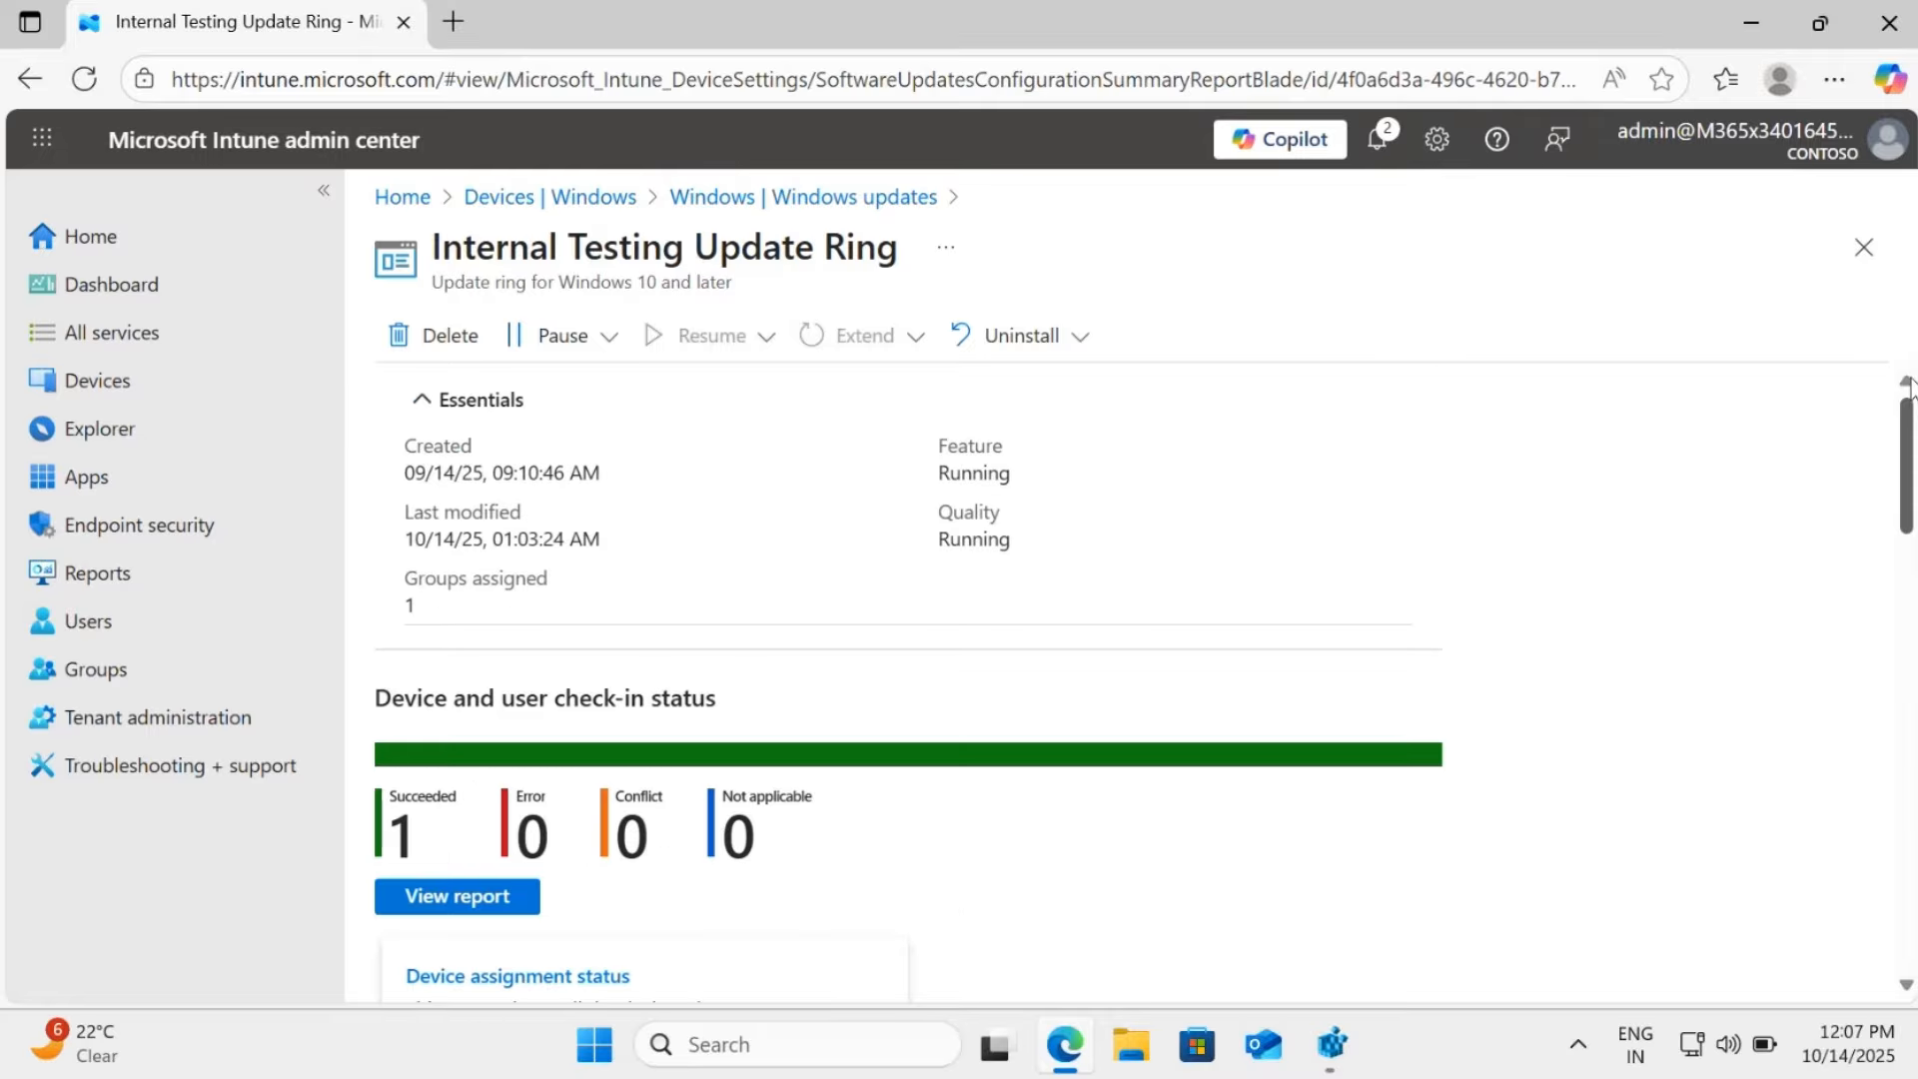
Open the Windows Feature Update Report among the Windows updates reports
click(574, 198)
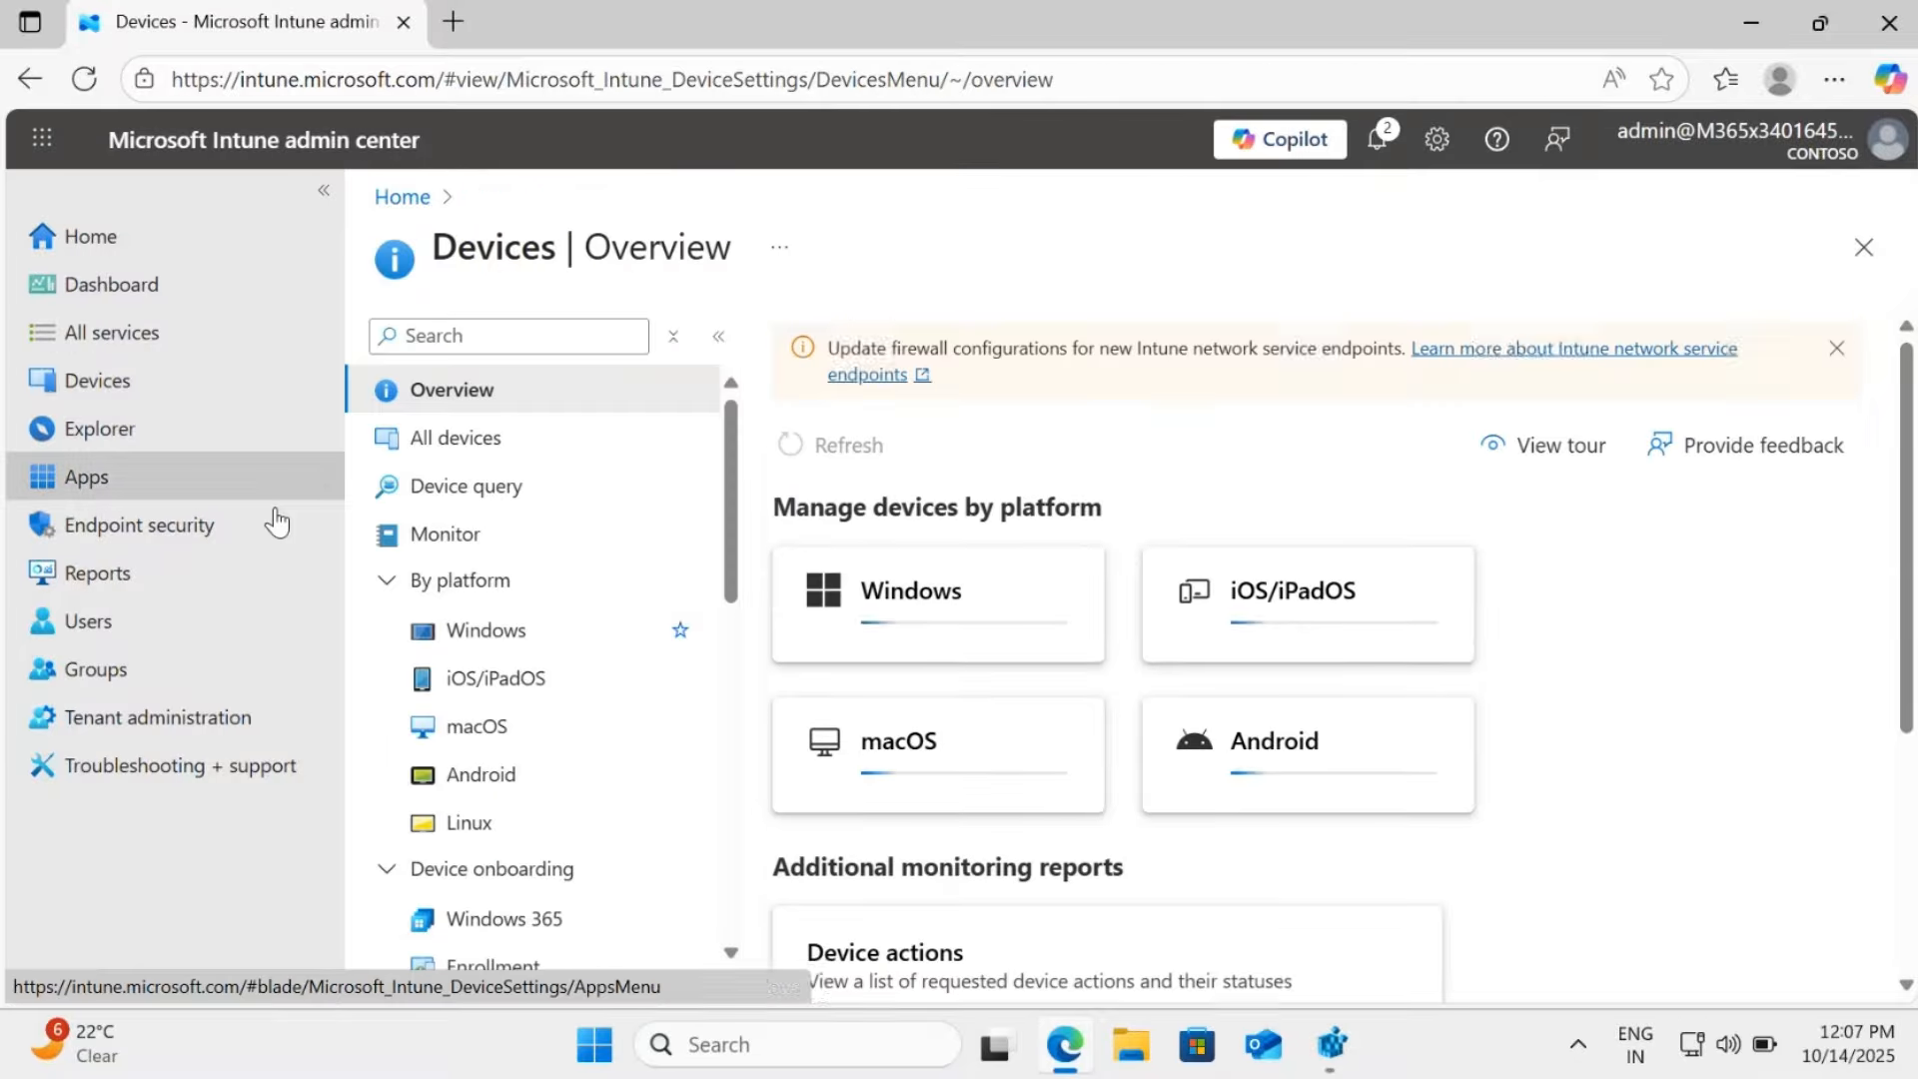
click(126, 577)
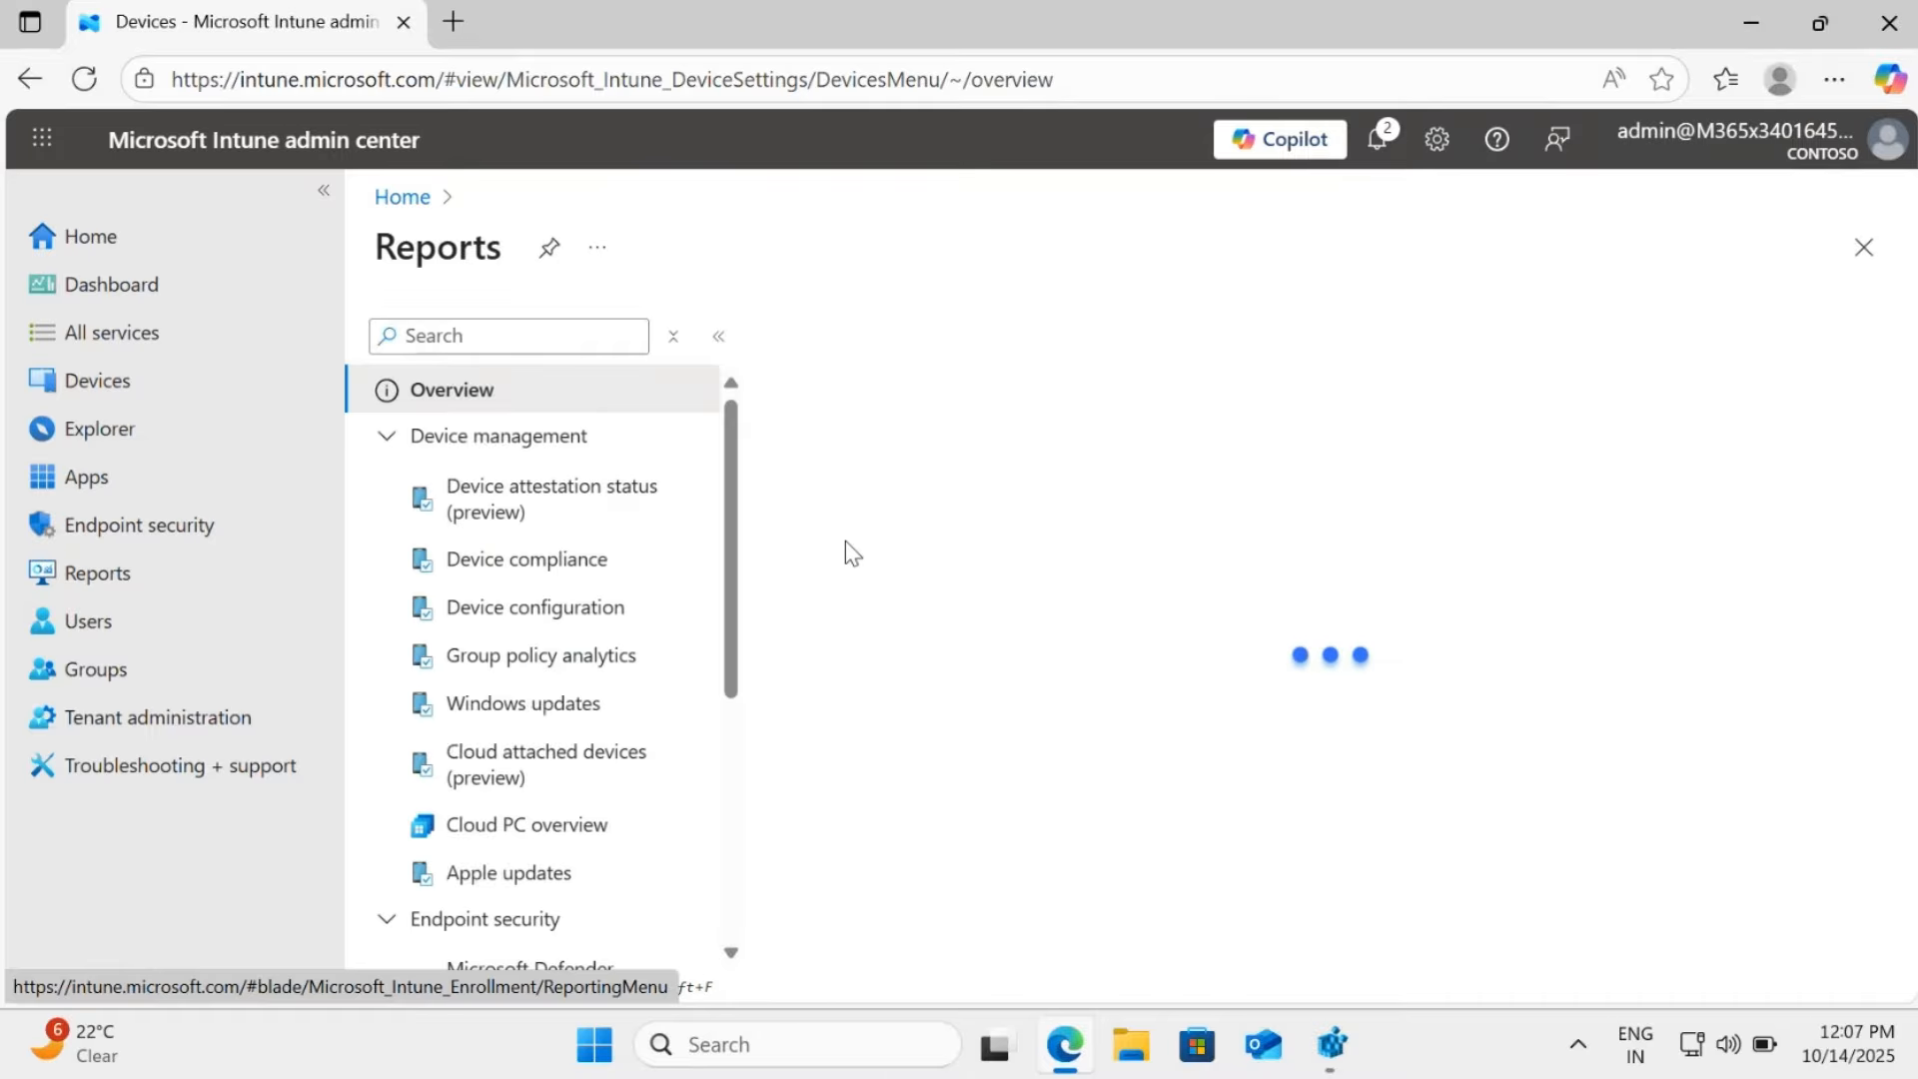
click(509, 705)
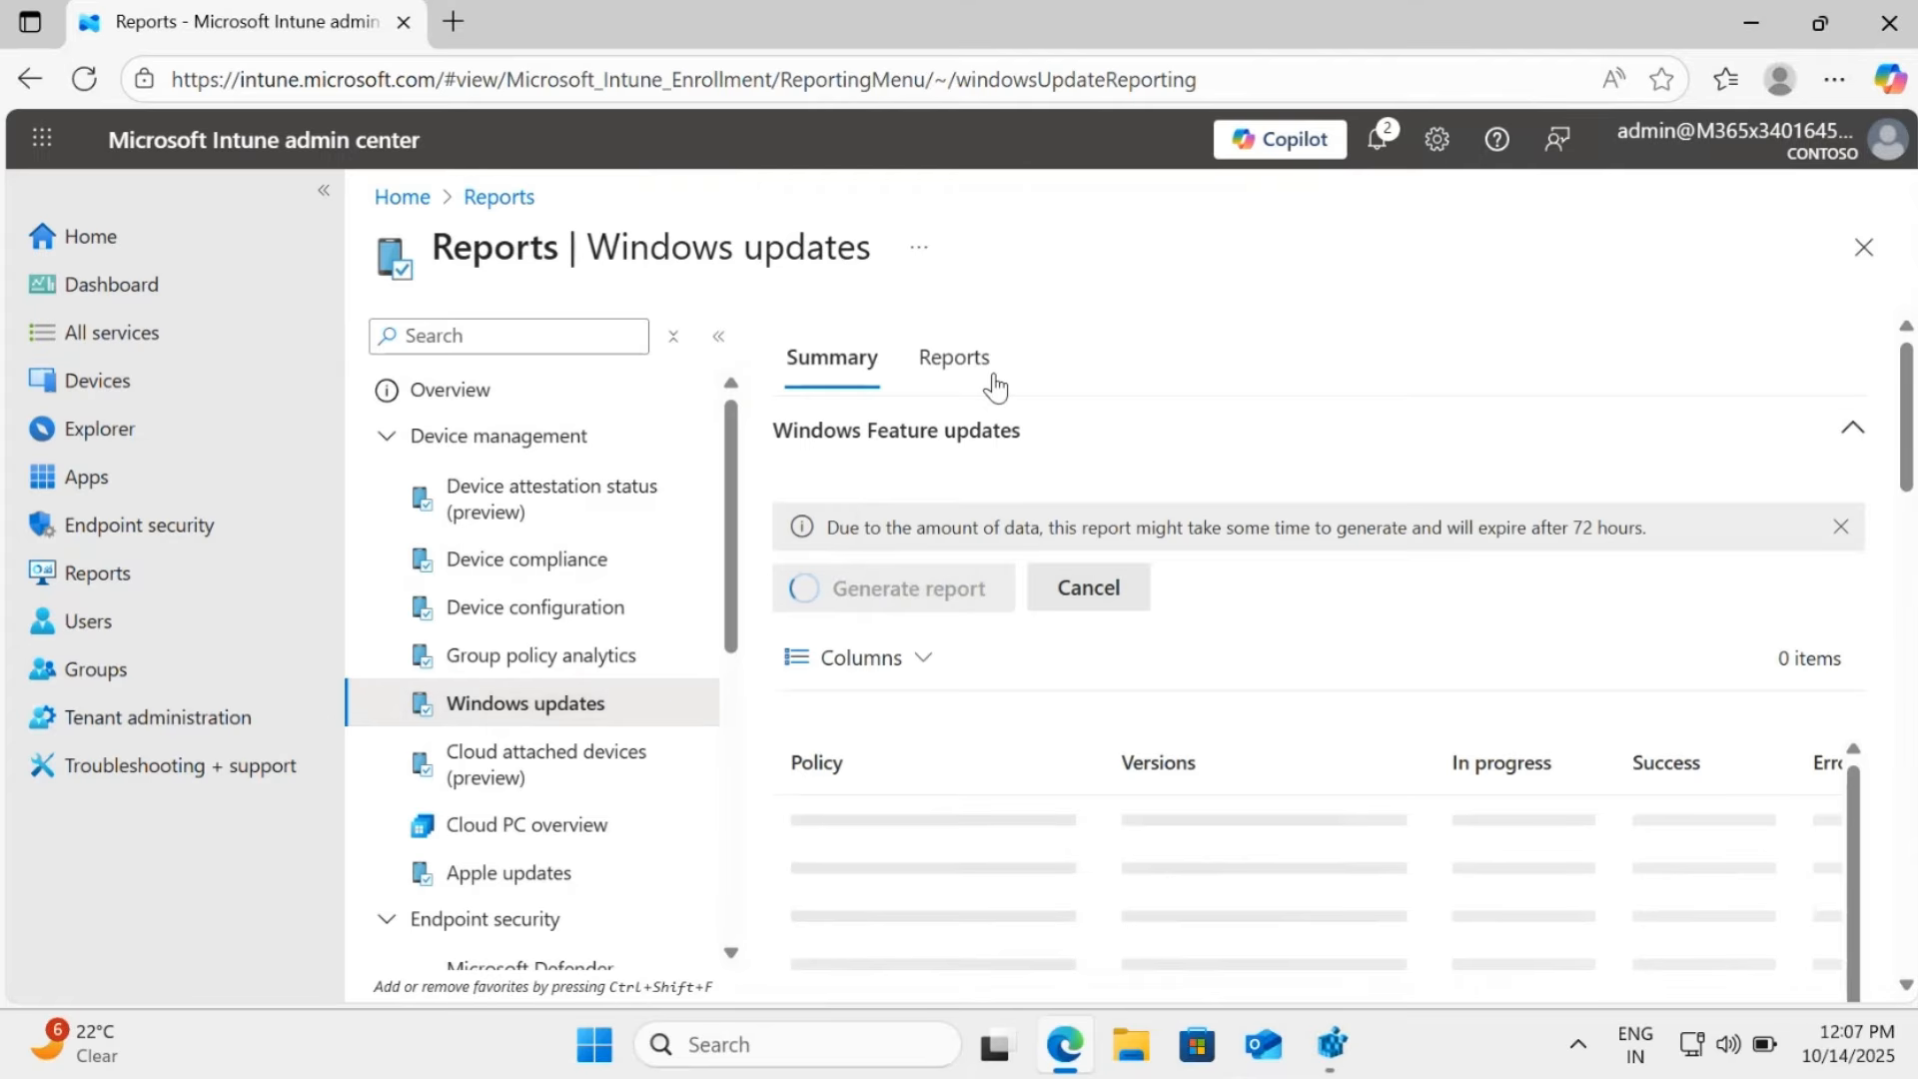
click(974, 371)
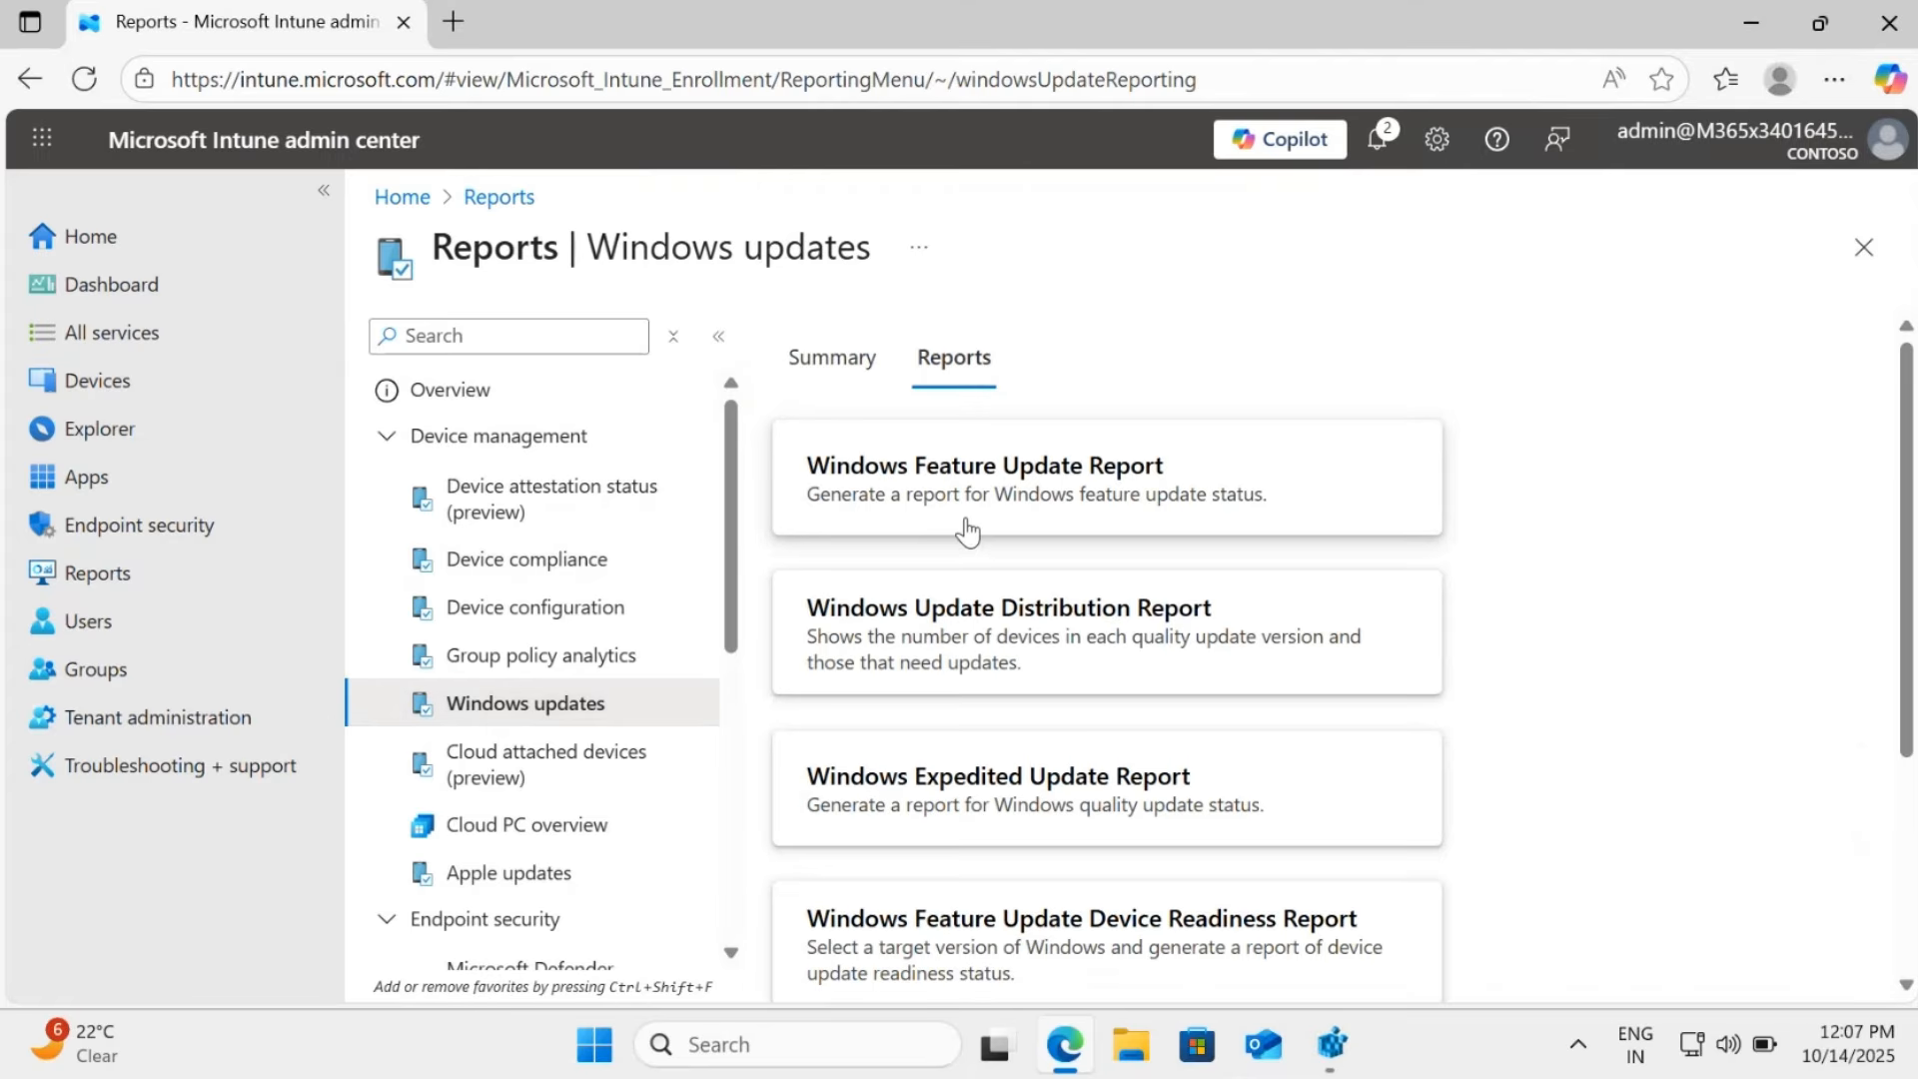
click(1107, 481)
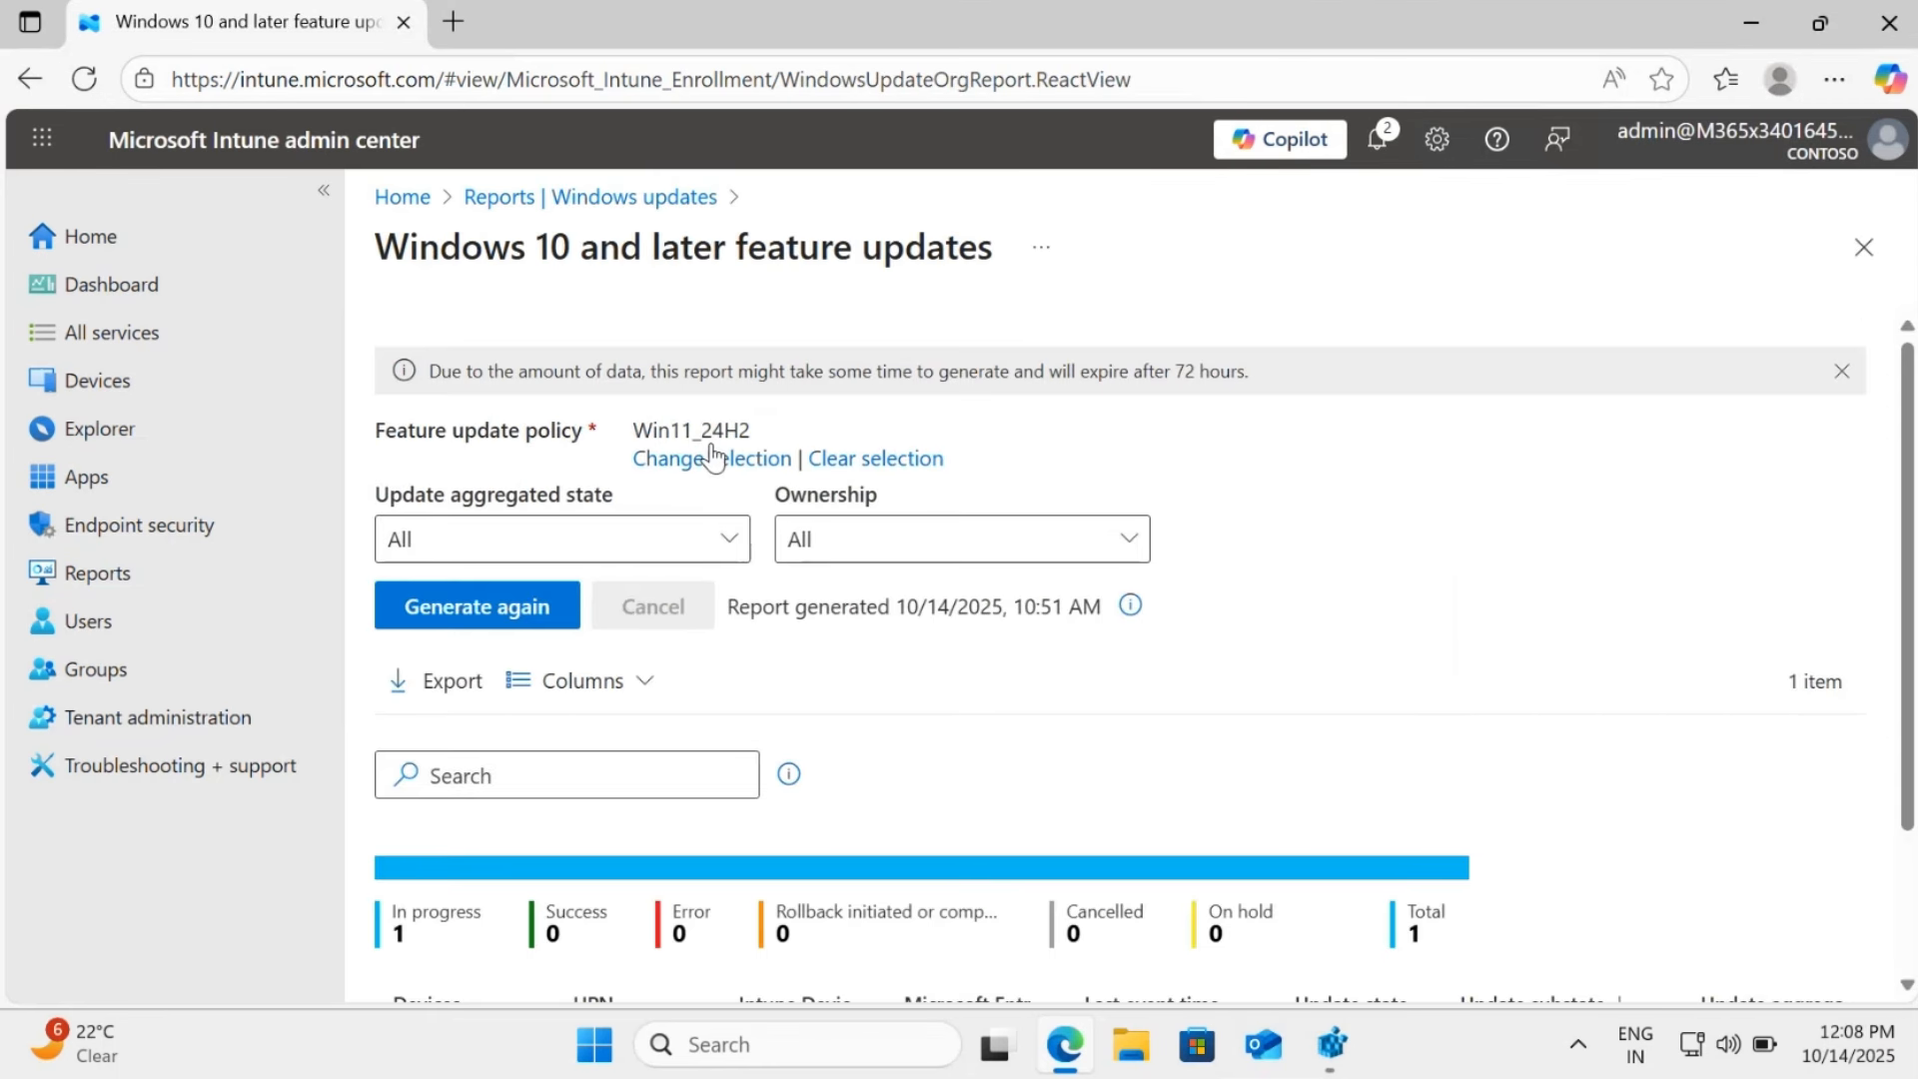
Generate the feature update report for the Win11_25H2 policy with all update states and ownership types
click(708, 461)
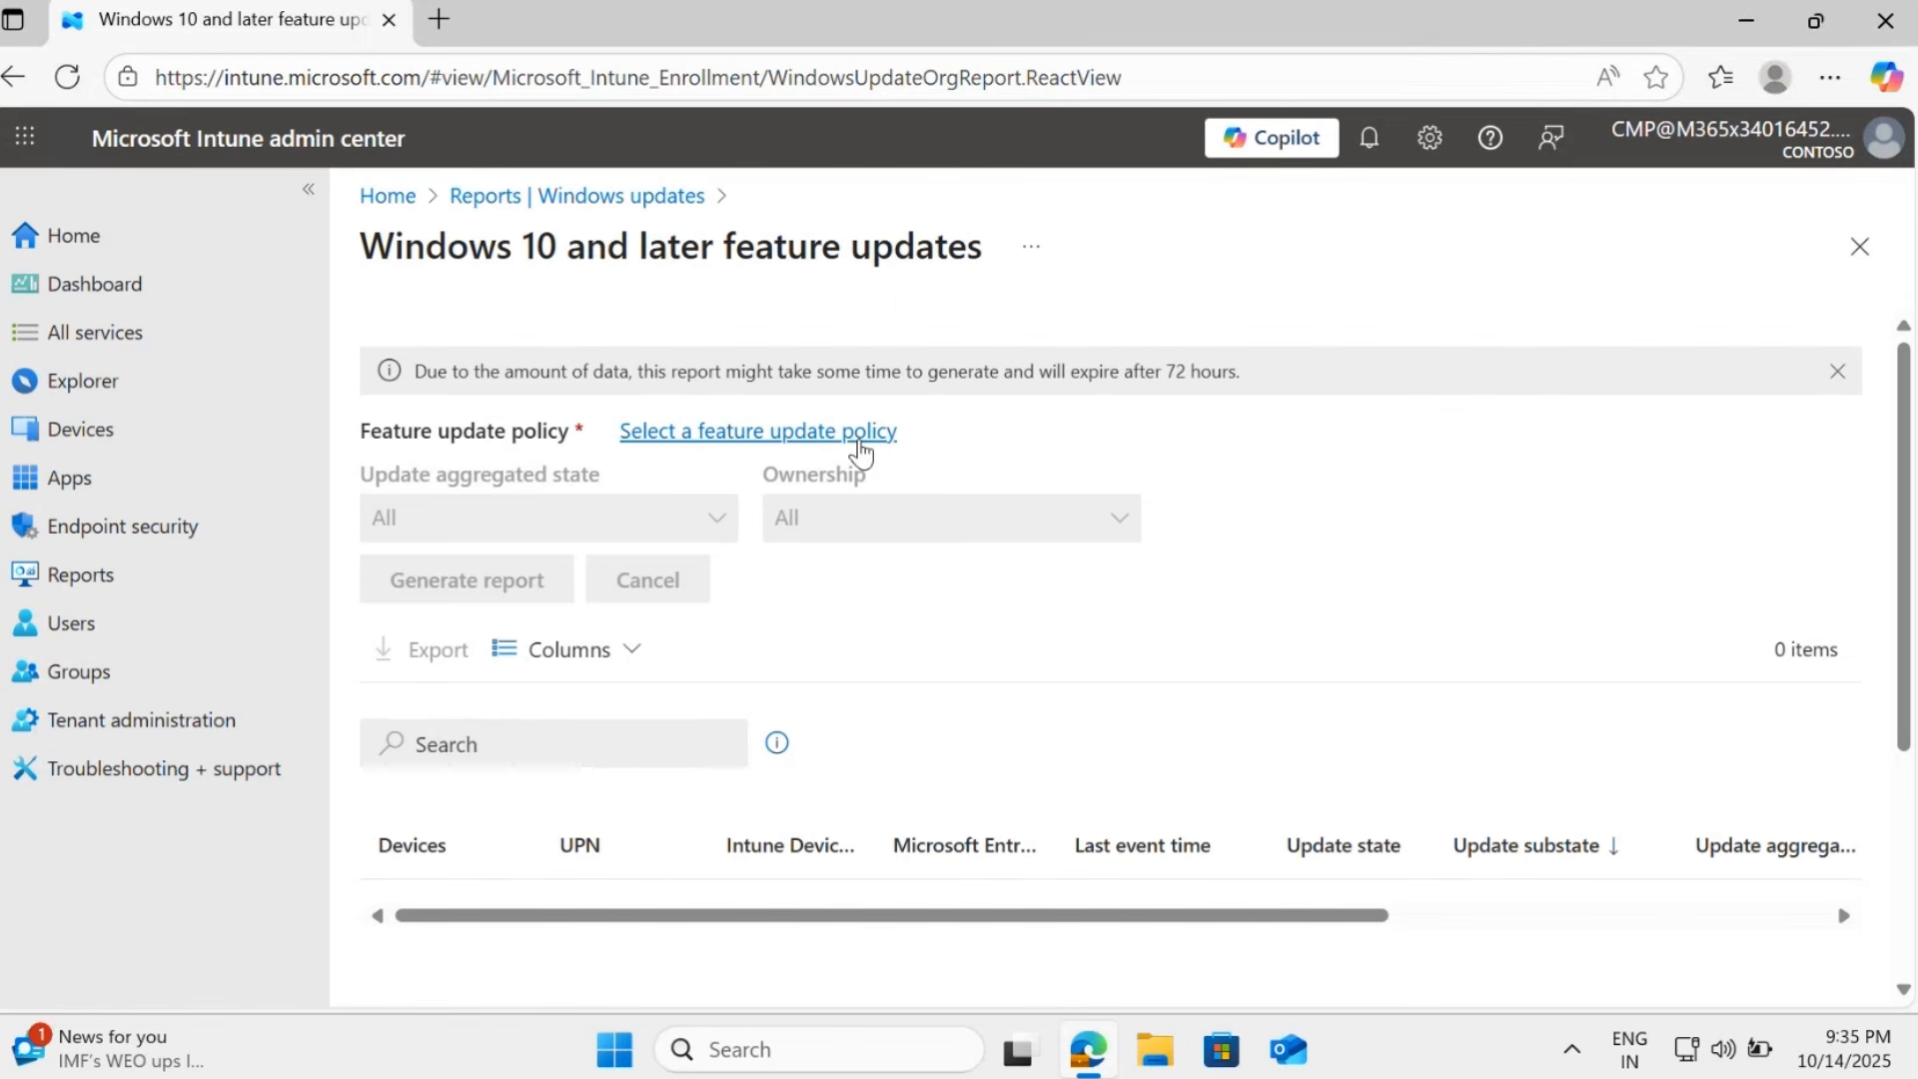
click(856, 435)
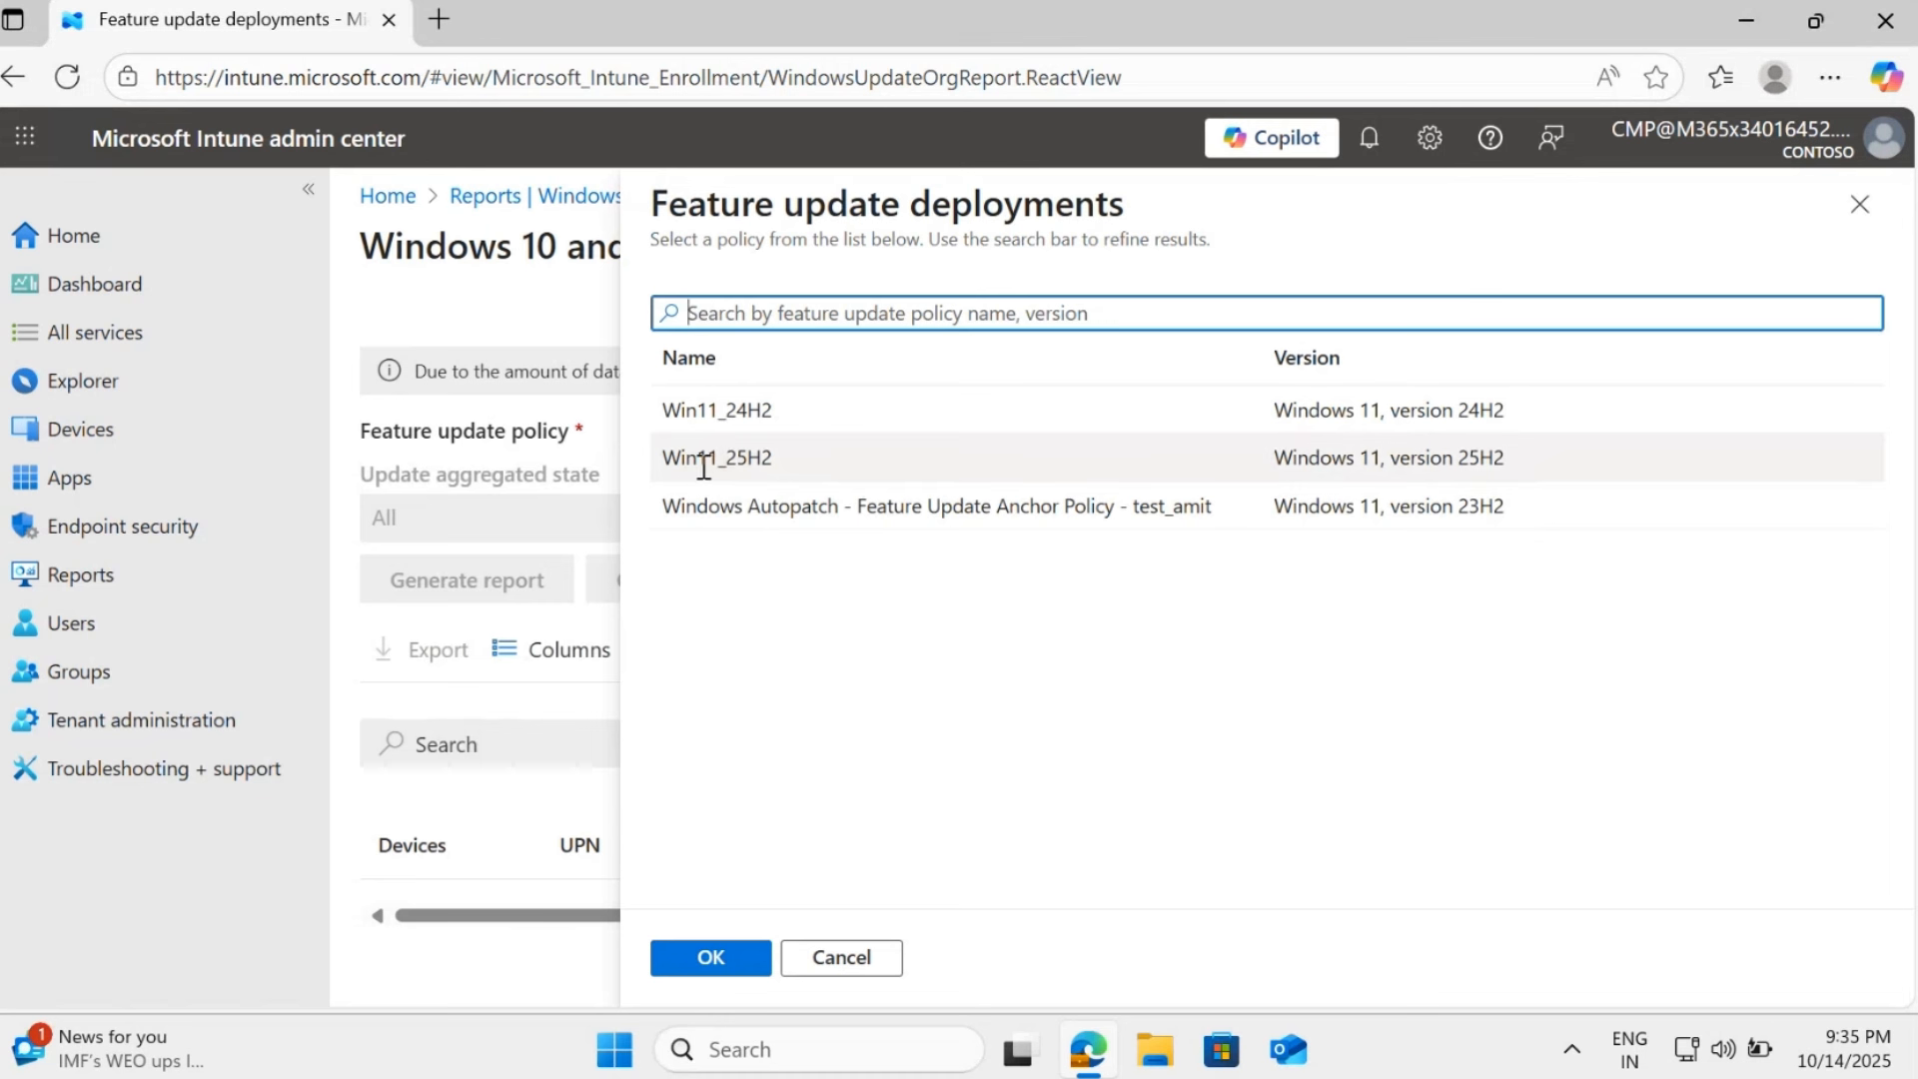
click(747, 462)
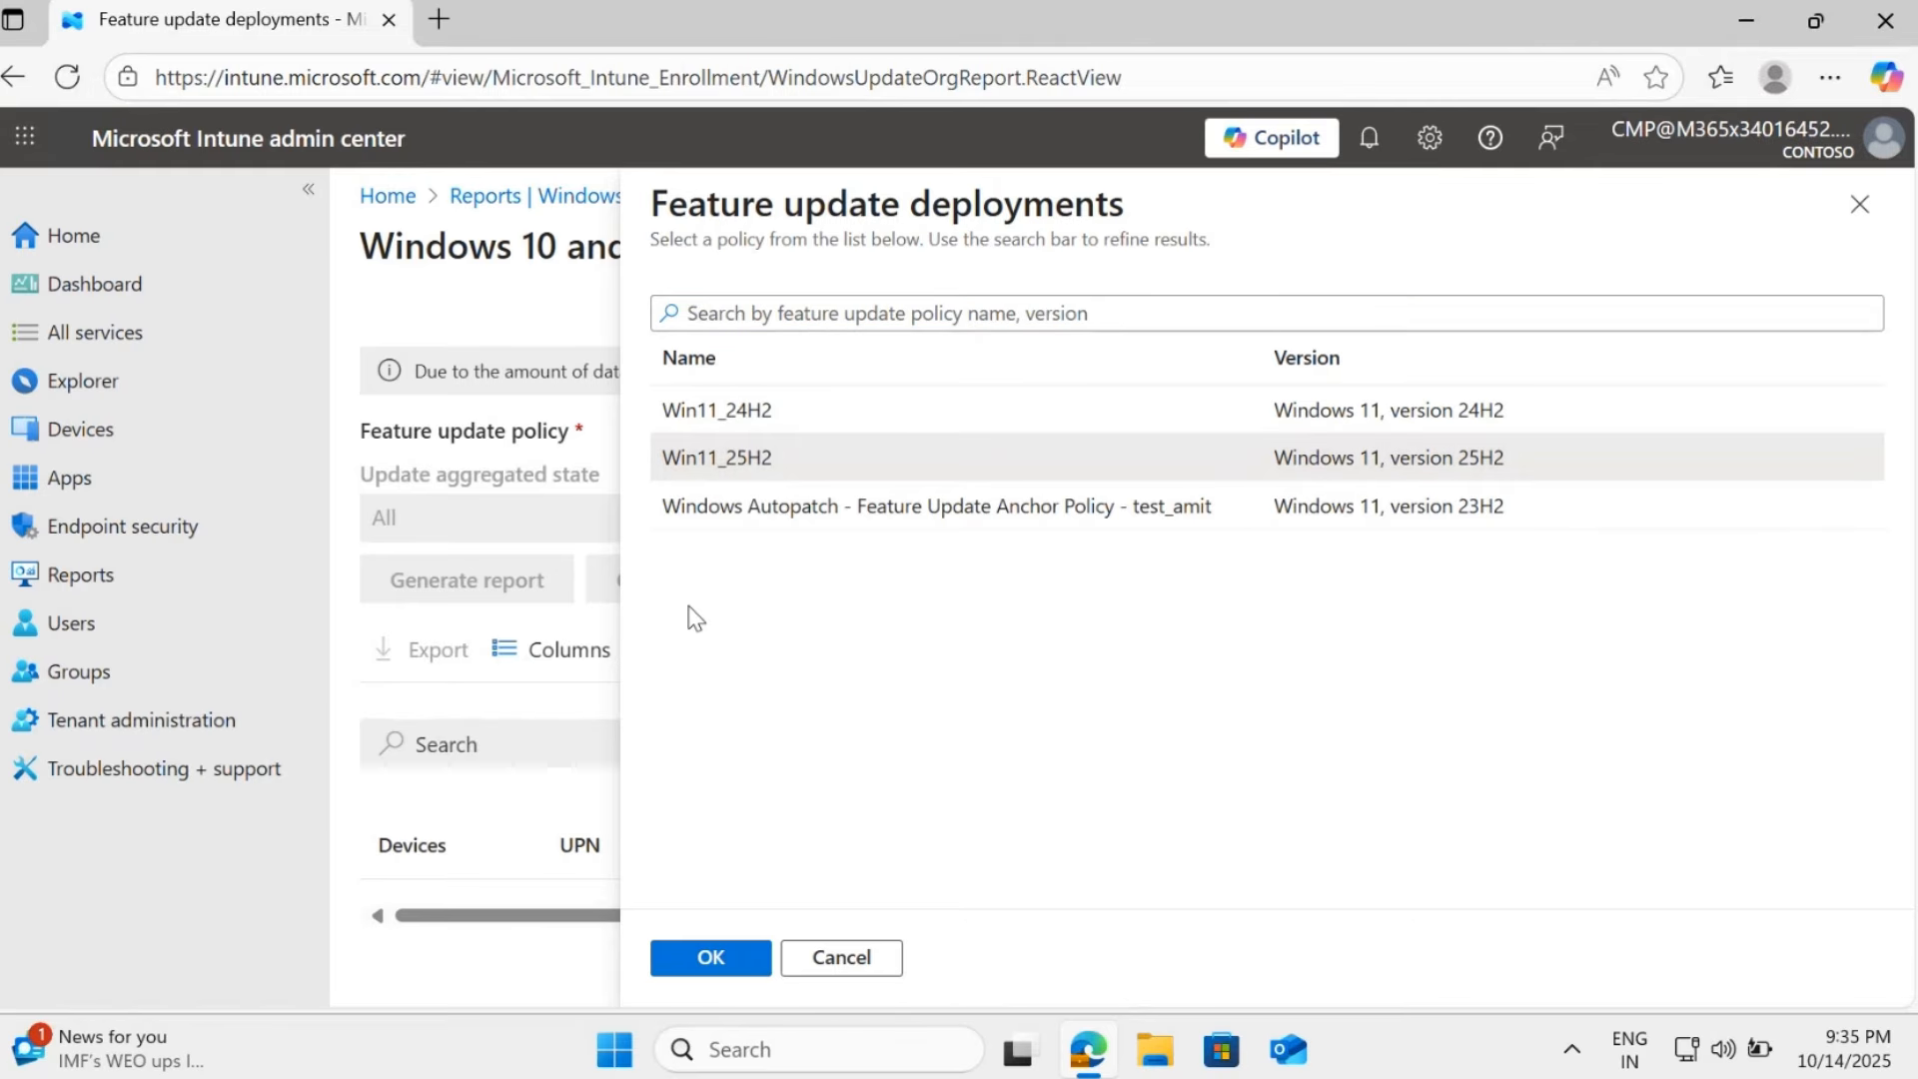
click(732, 954)
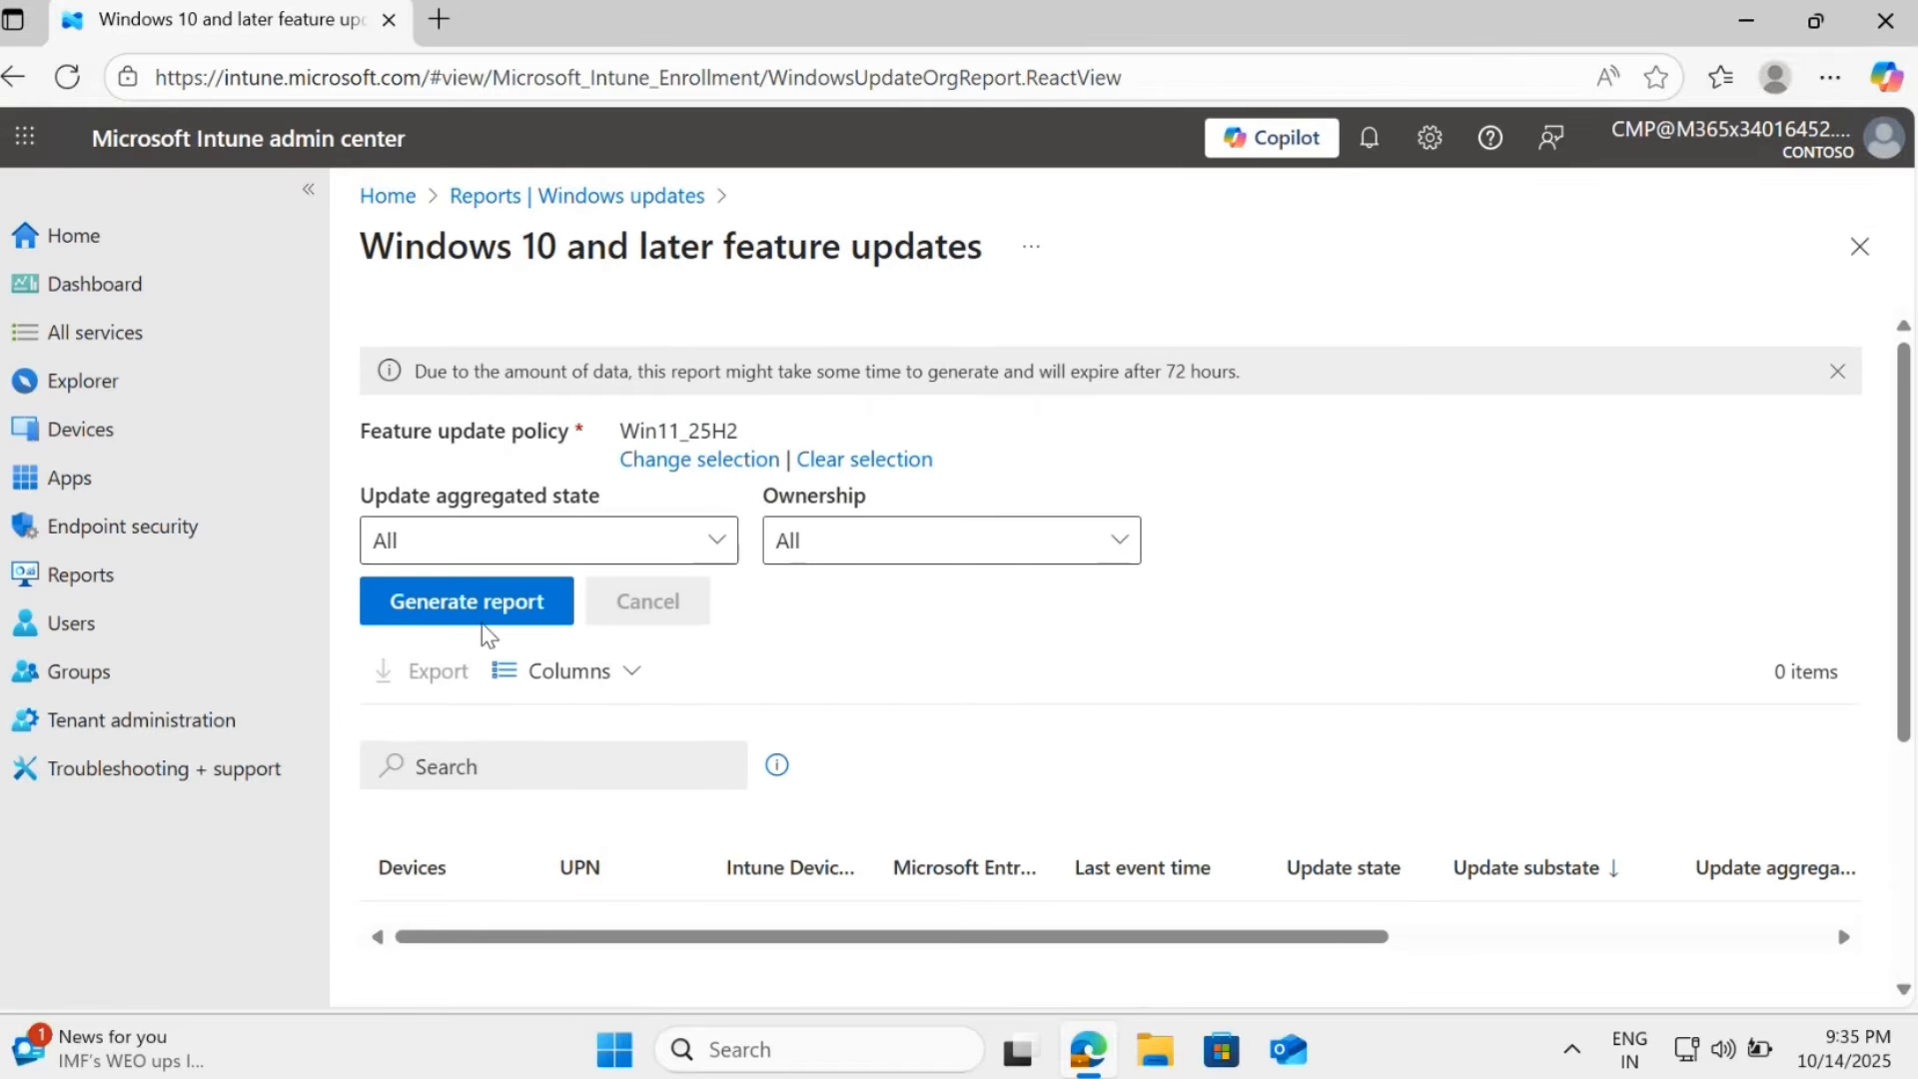
click(490, 609)
key(ctrl+minus)
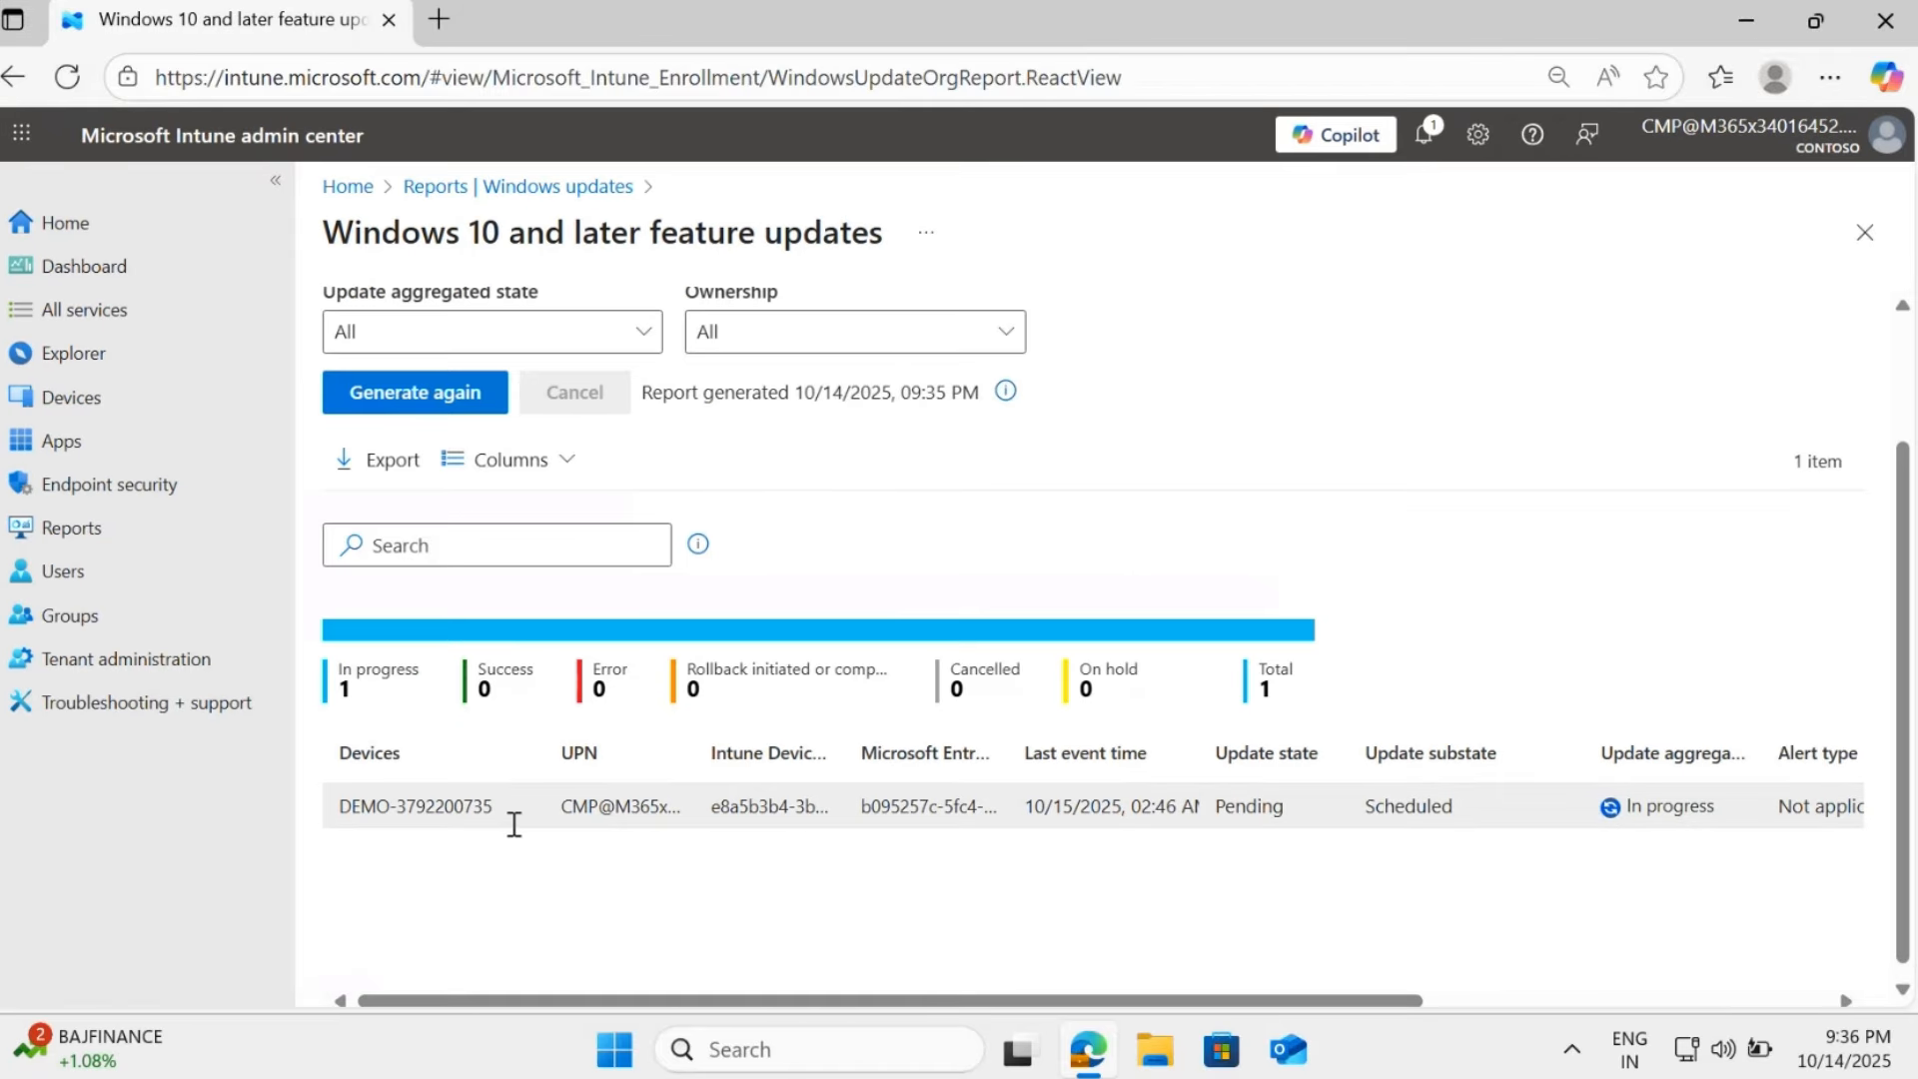
Examine the device's row in the feature update report, including its update state and update substate
drag(505, 815, 334, 811)
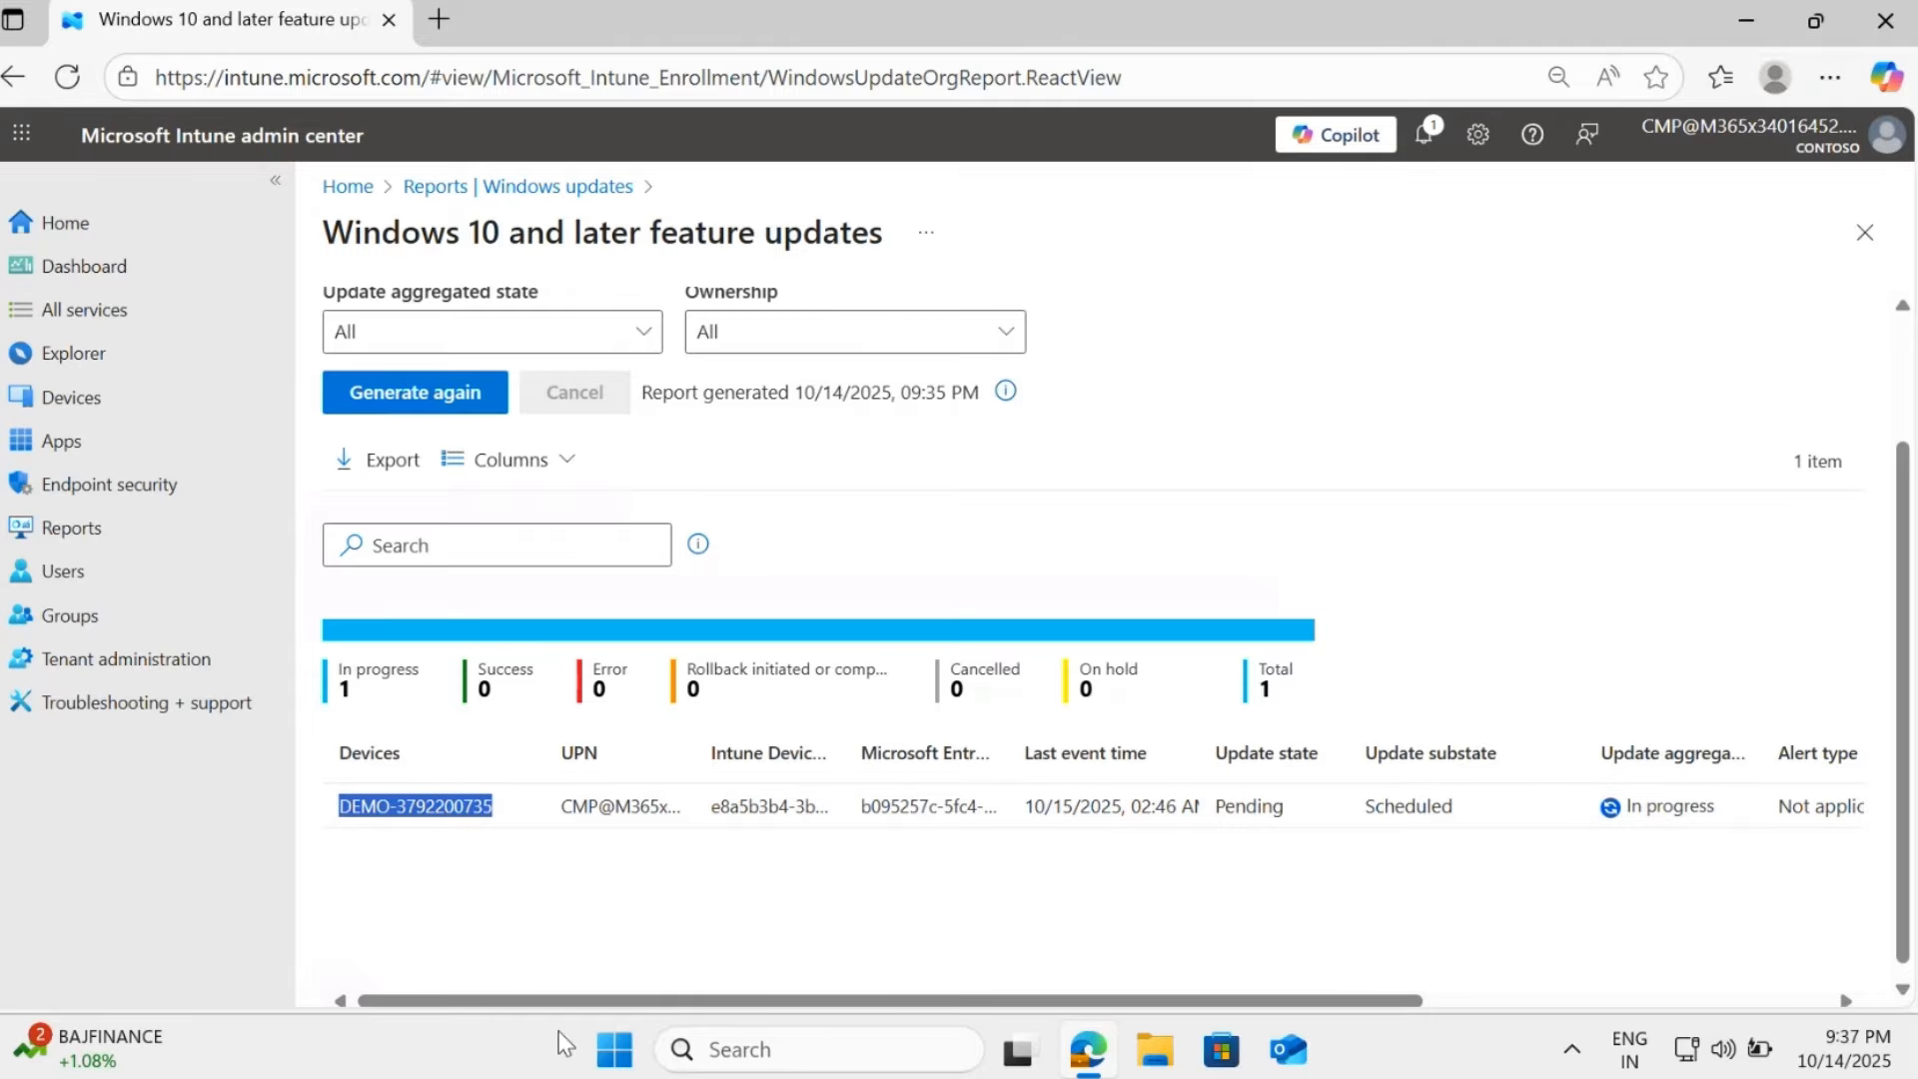
drag(569, 1009, 750, 1009)
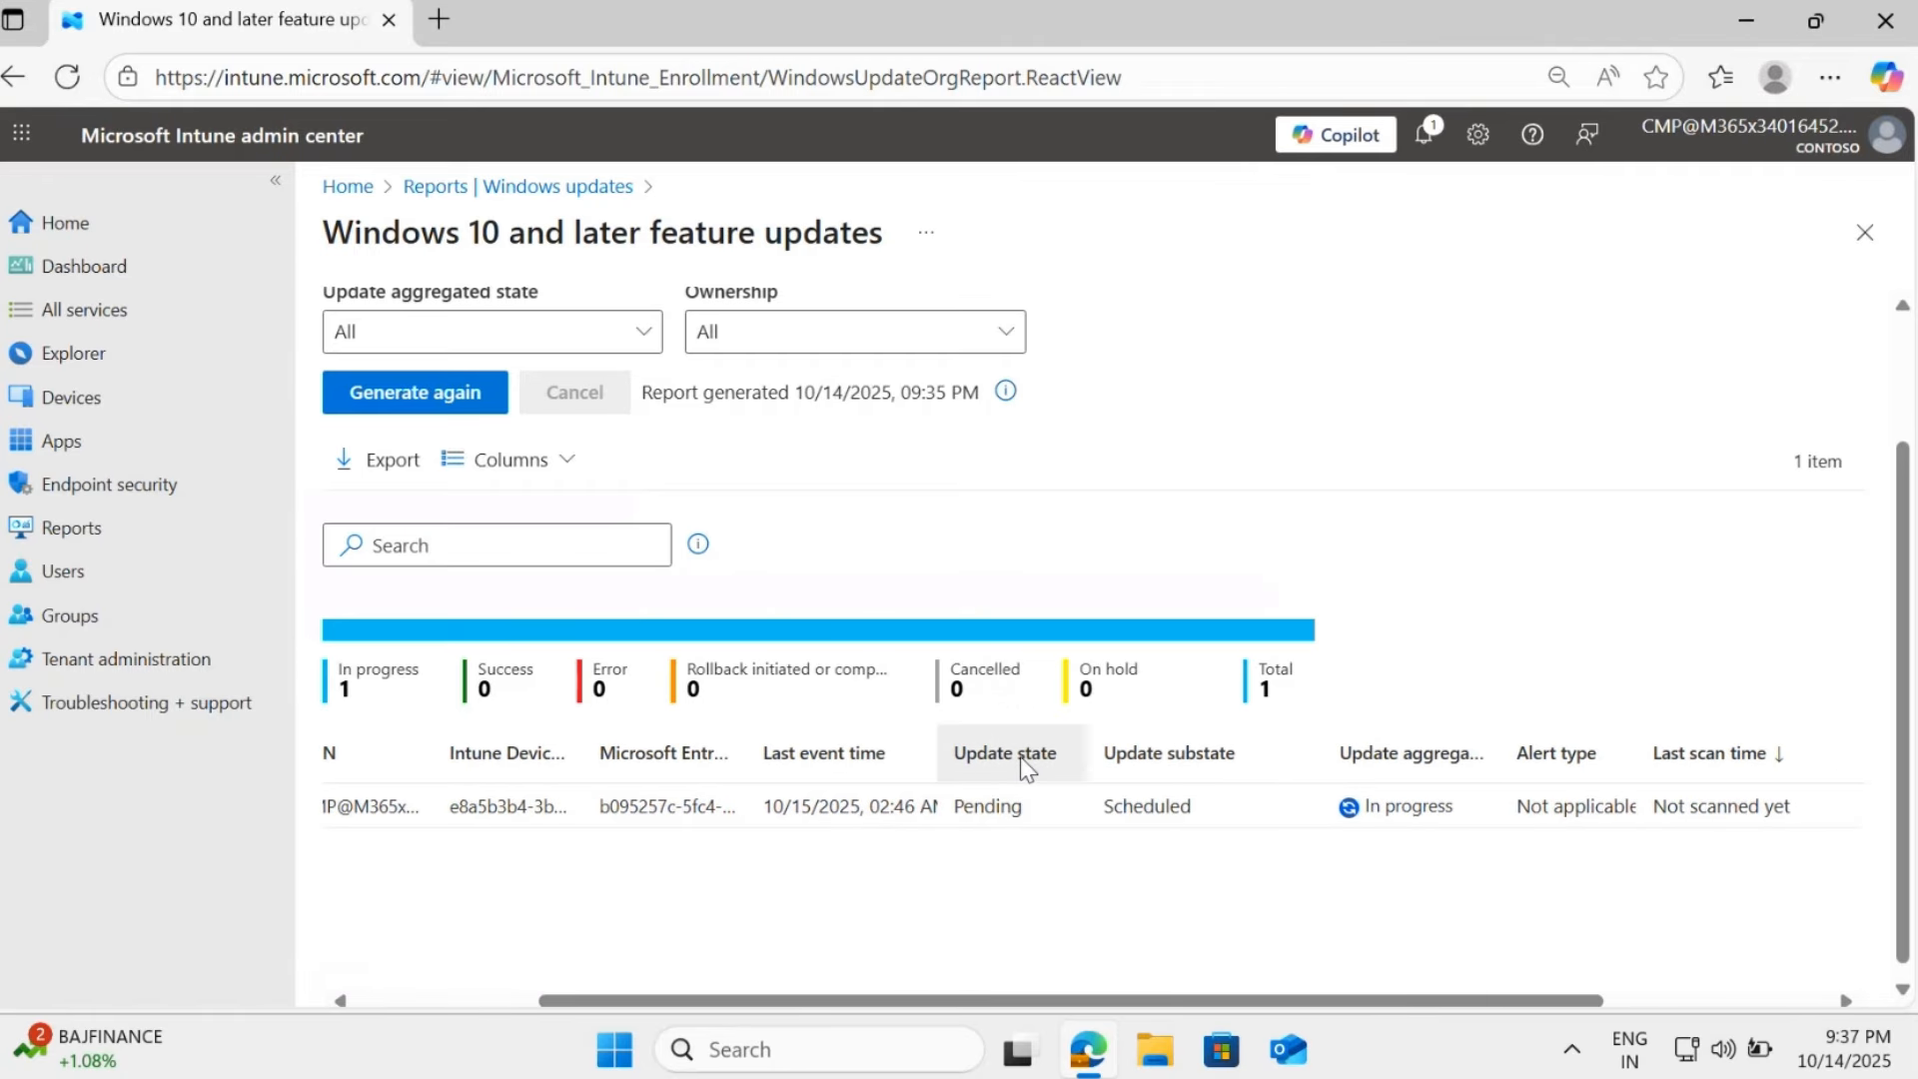
drag(1027, 800, 954, 815)
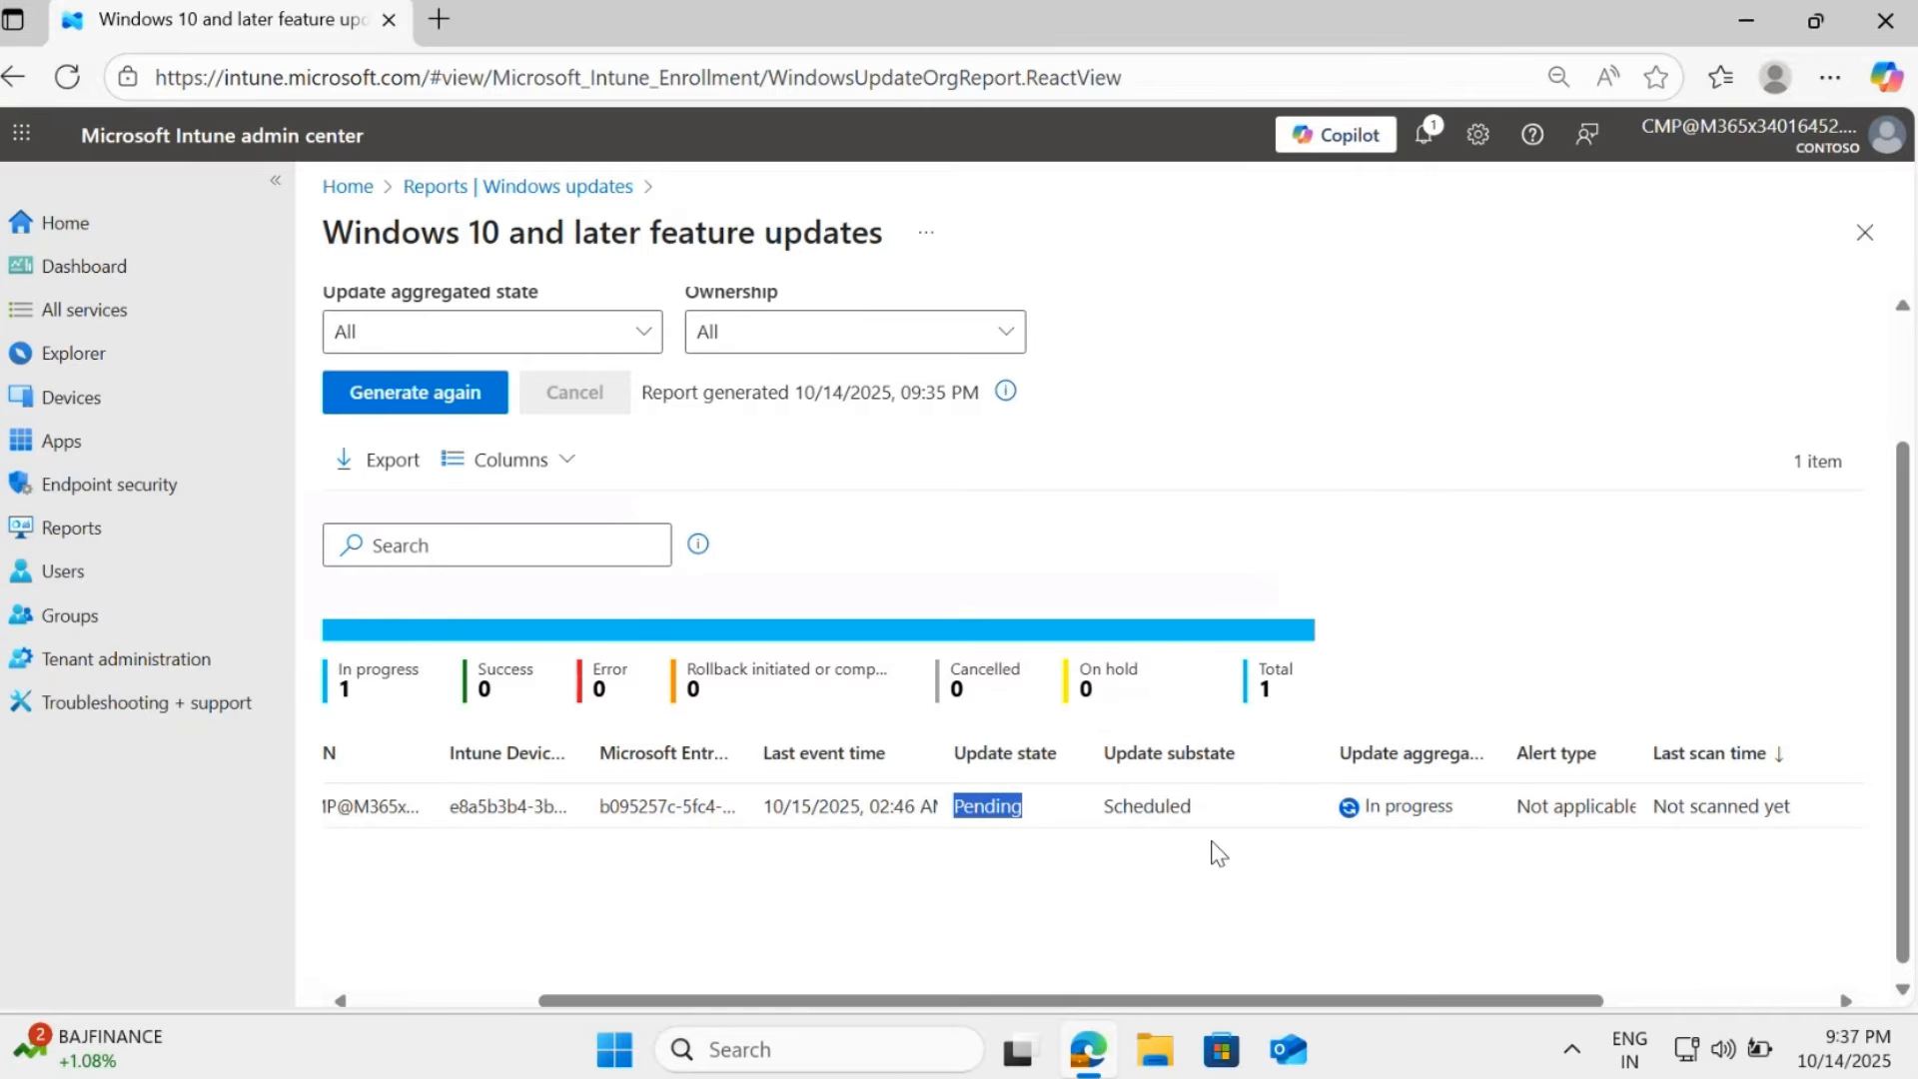
drag(1199, 807, 1094, 810)
click(1096, 1063)
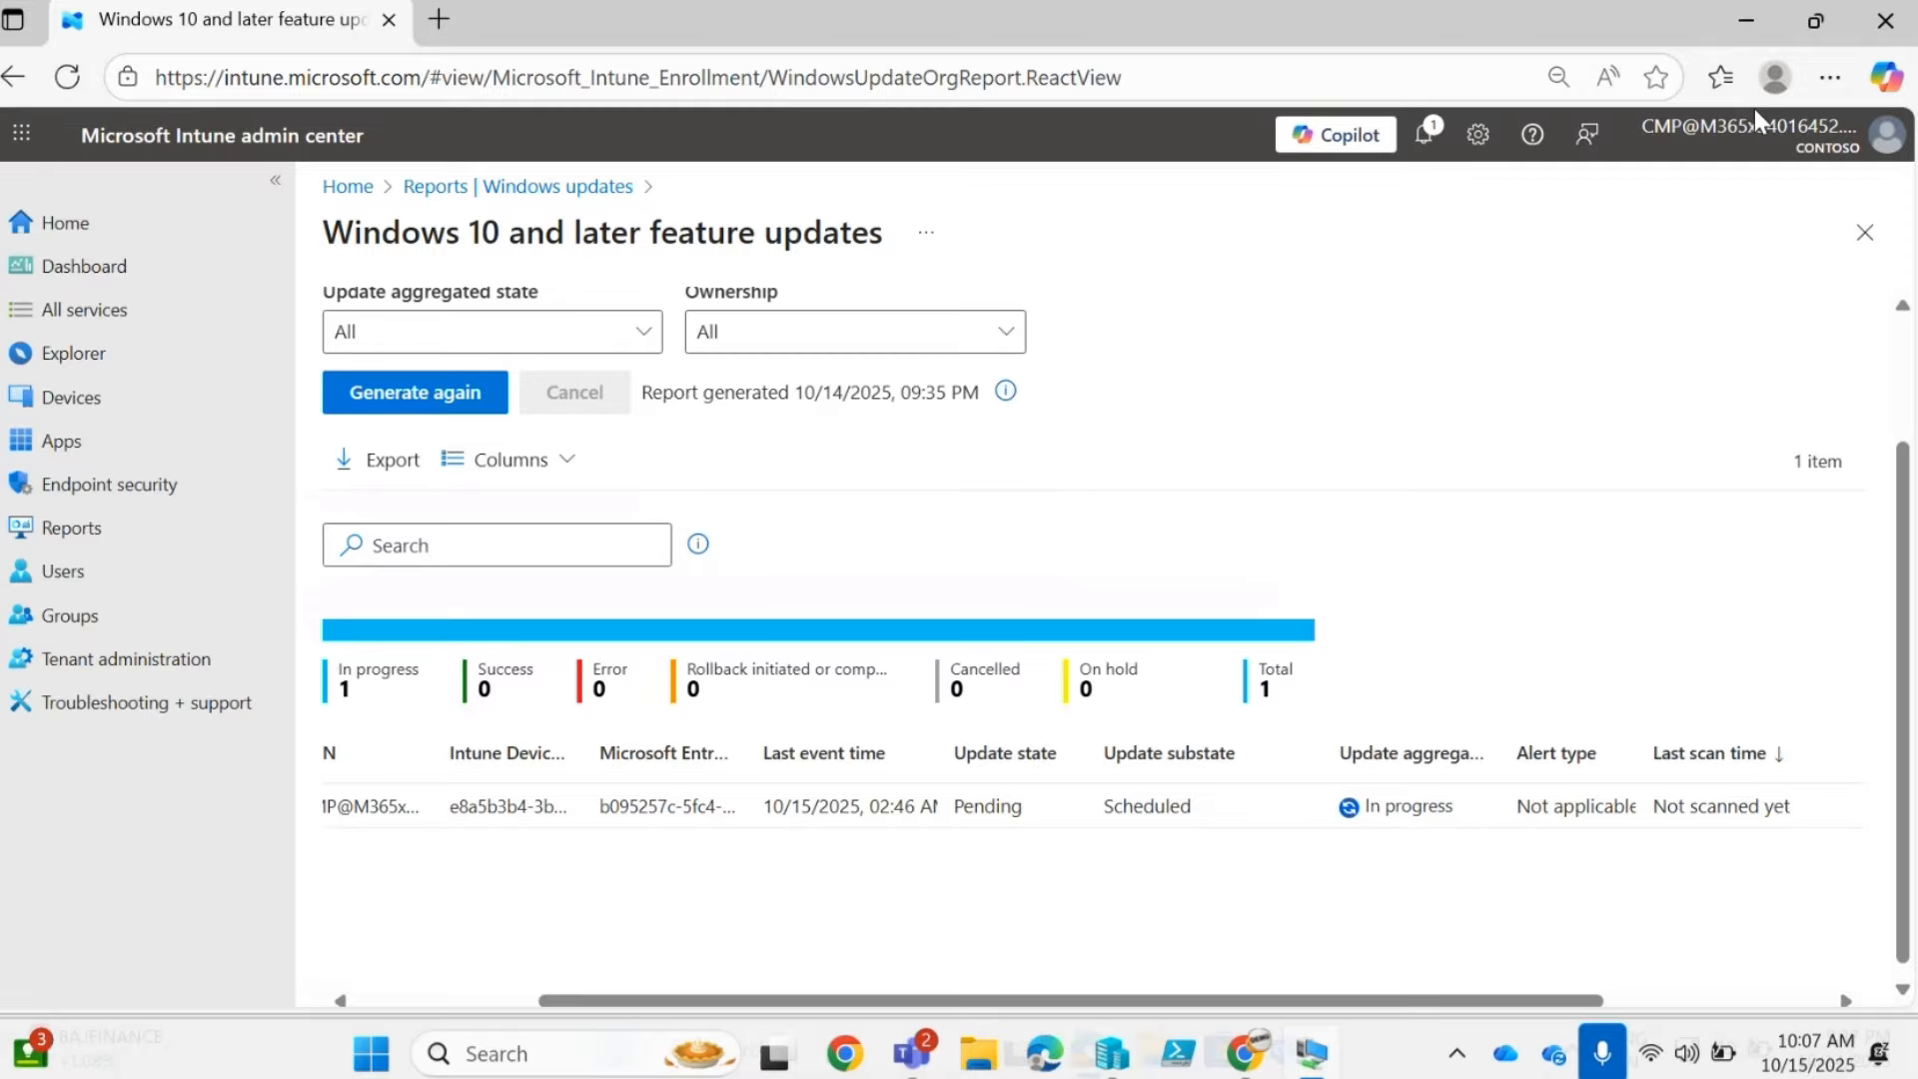
Minimize the browser, switch to Windows Update in the Settings app and check the device for updates
click(1743, 30)
click(614, 1049)
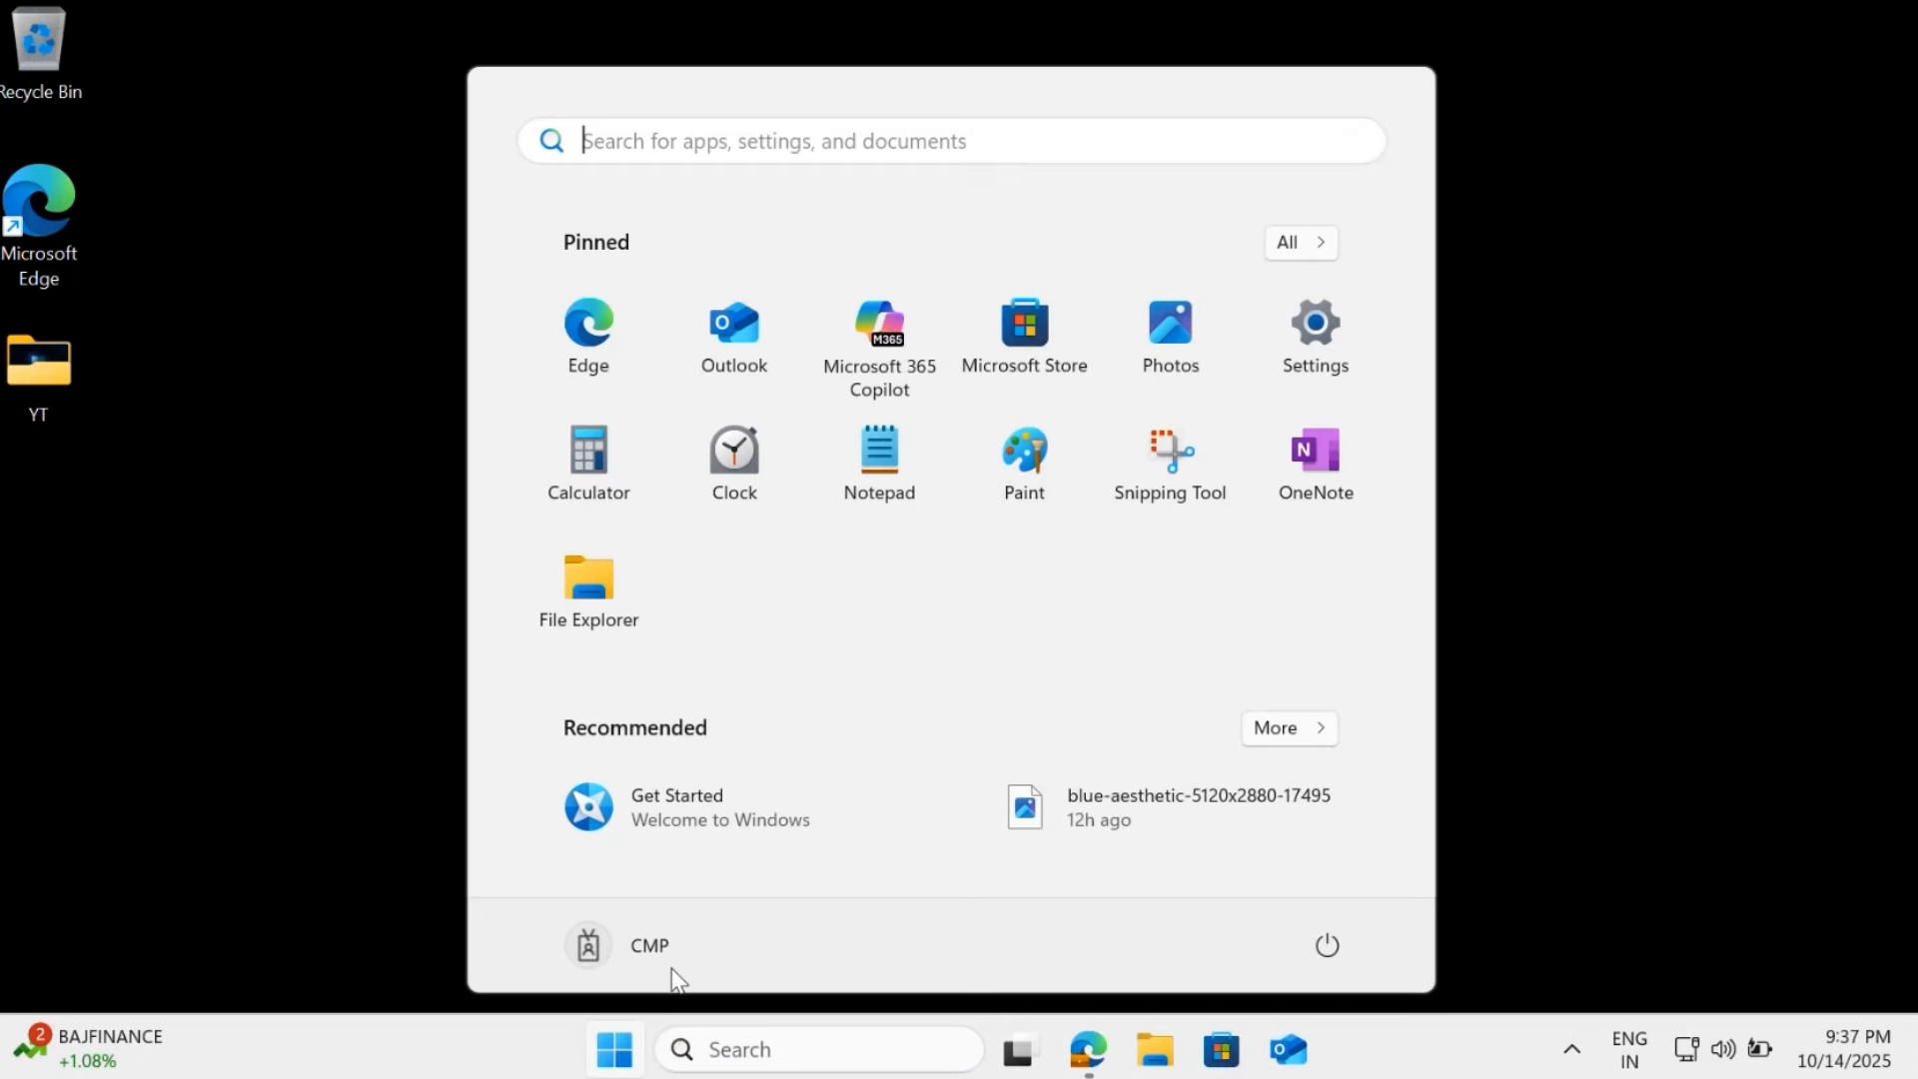
click(1311, 367)
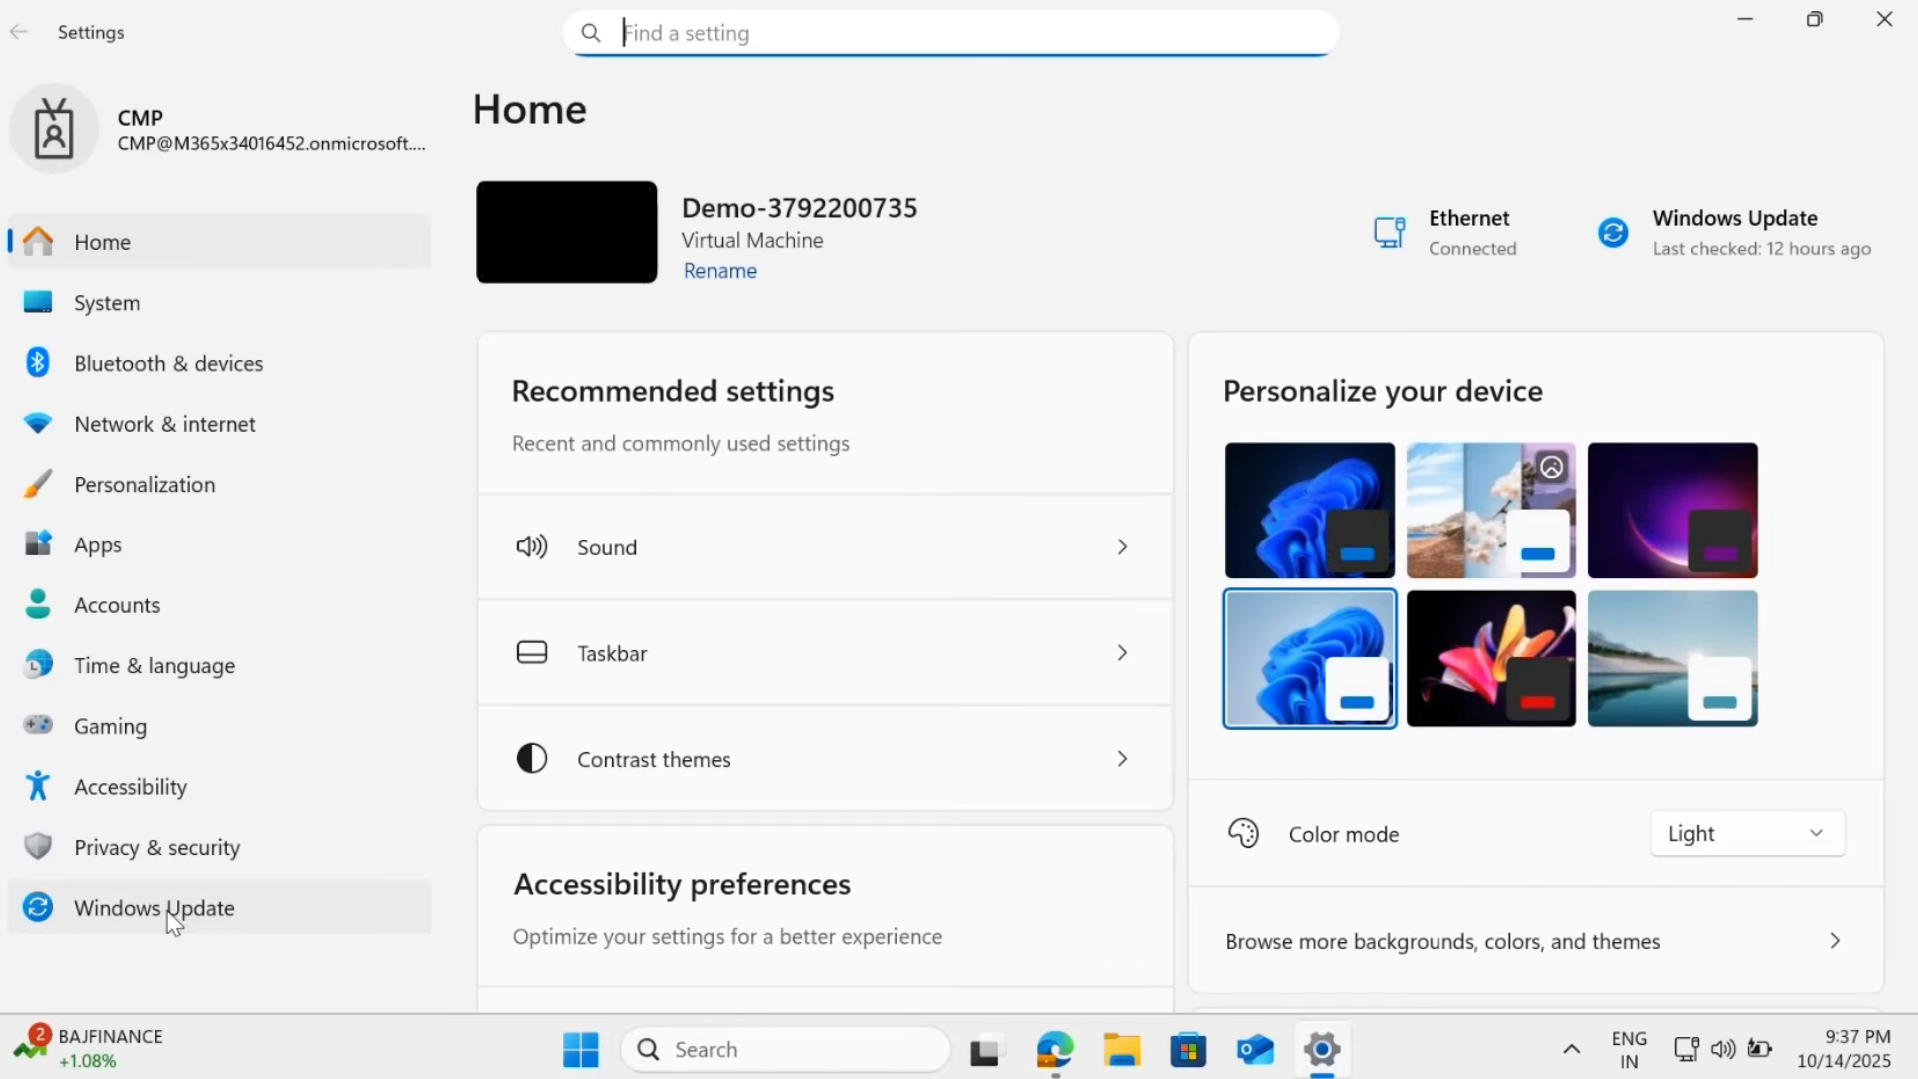
click(172, 924)
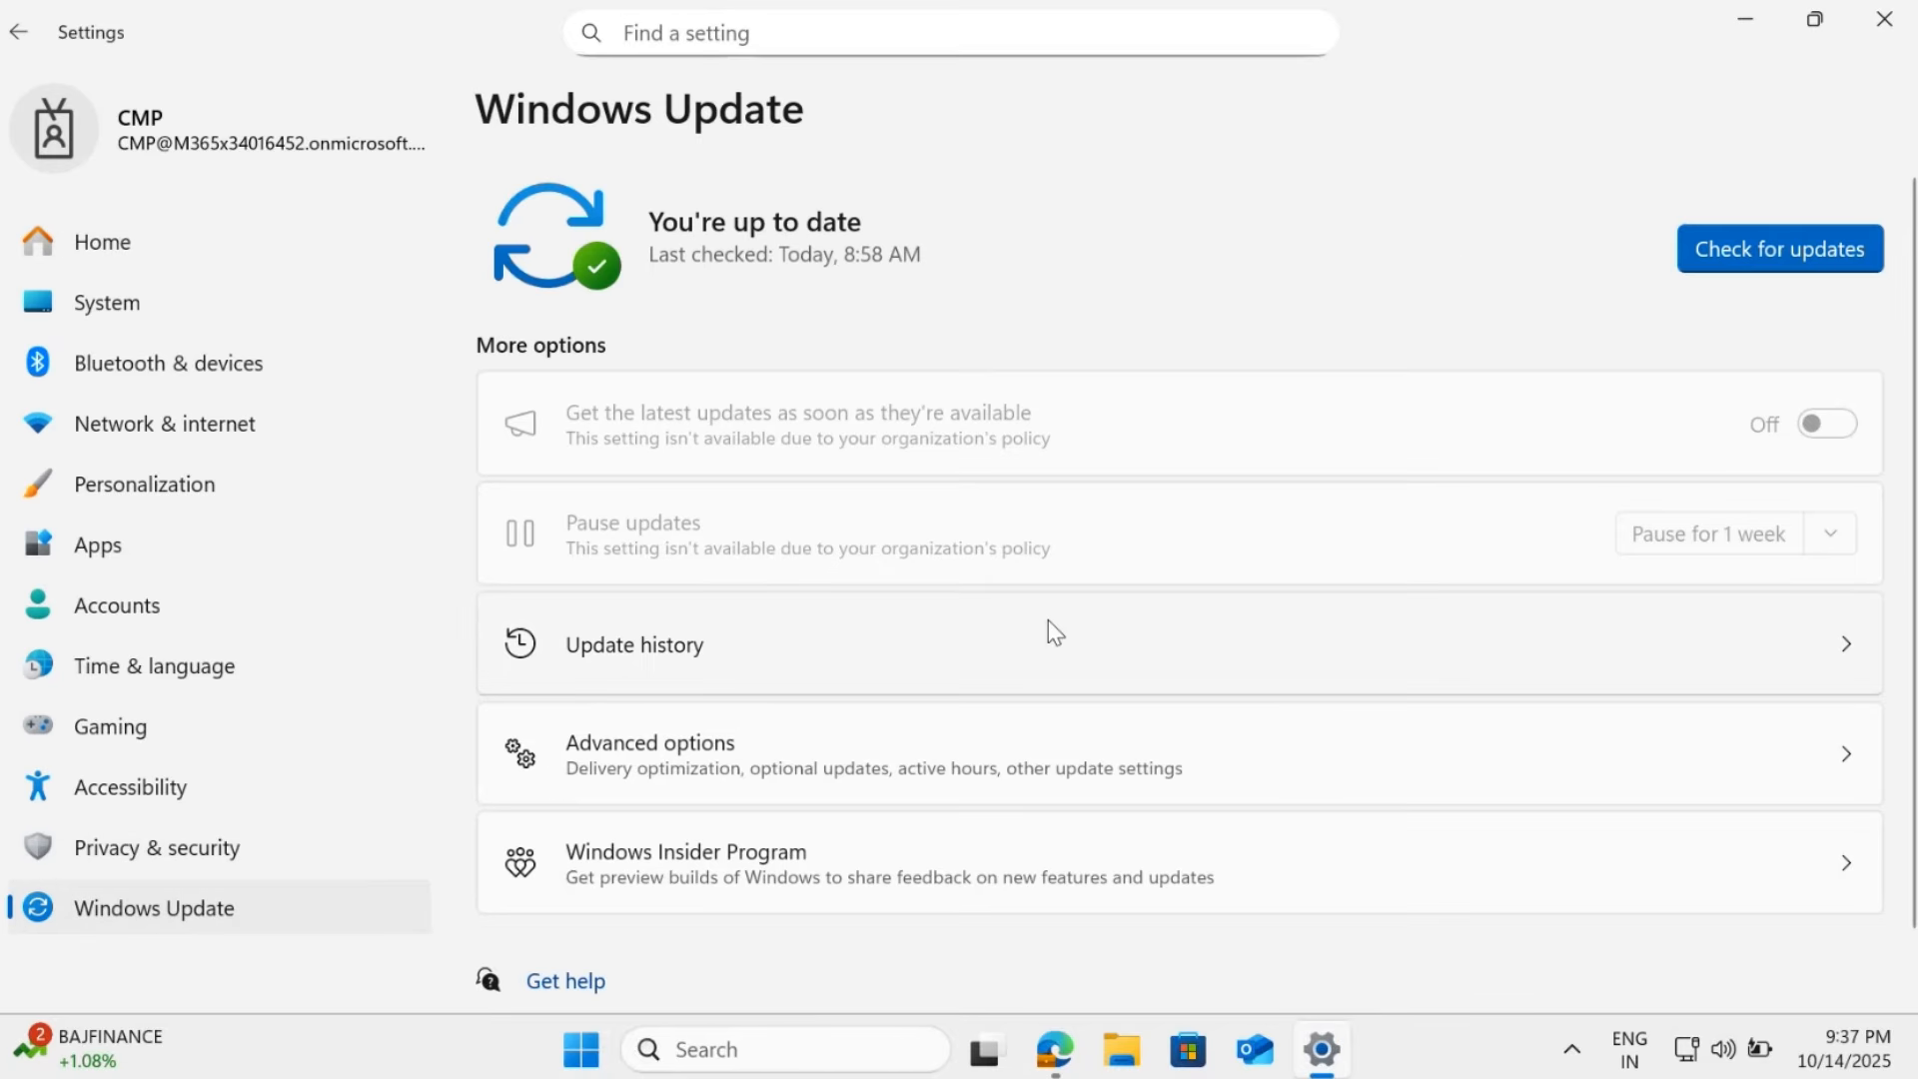
click(1748, 251)
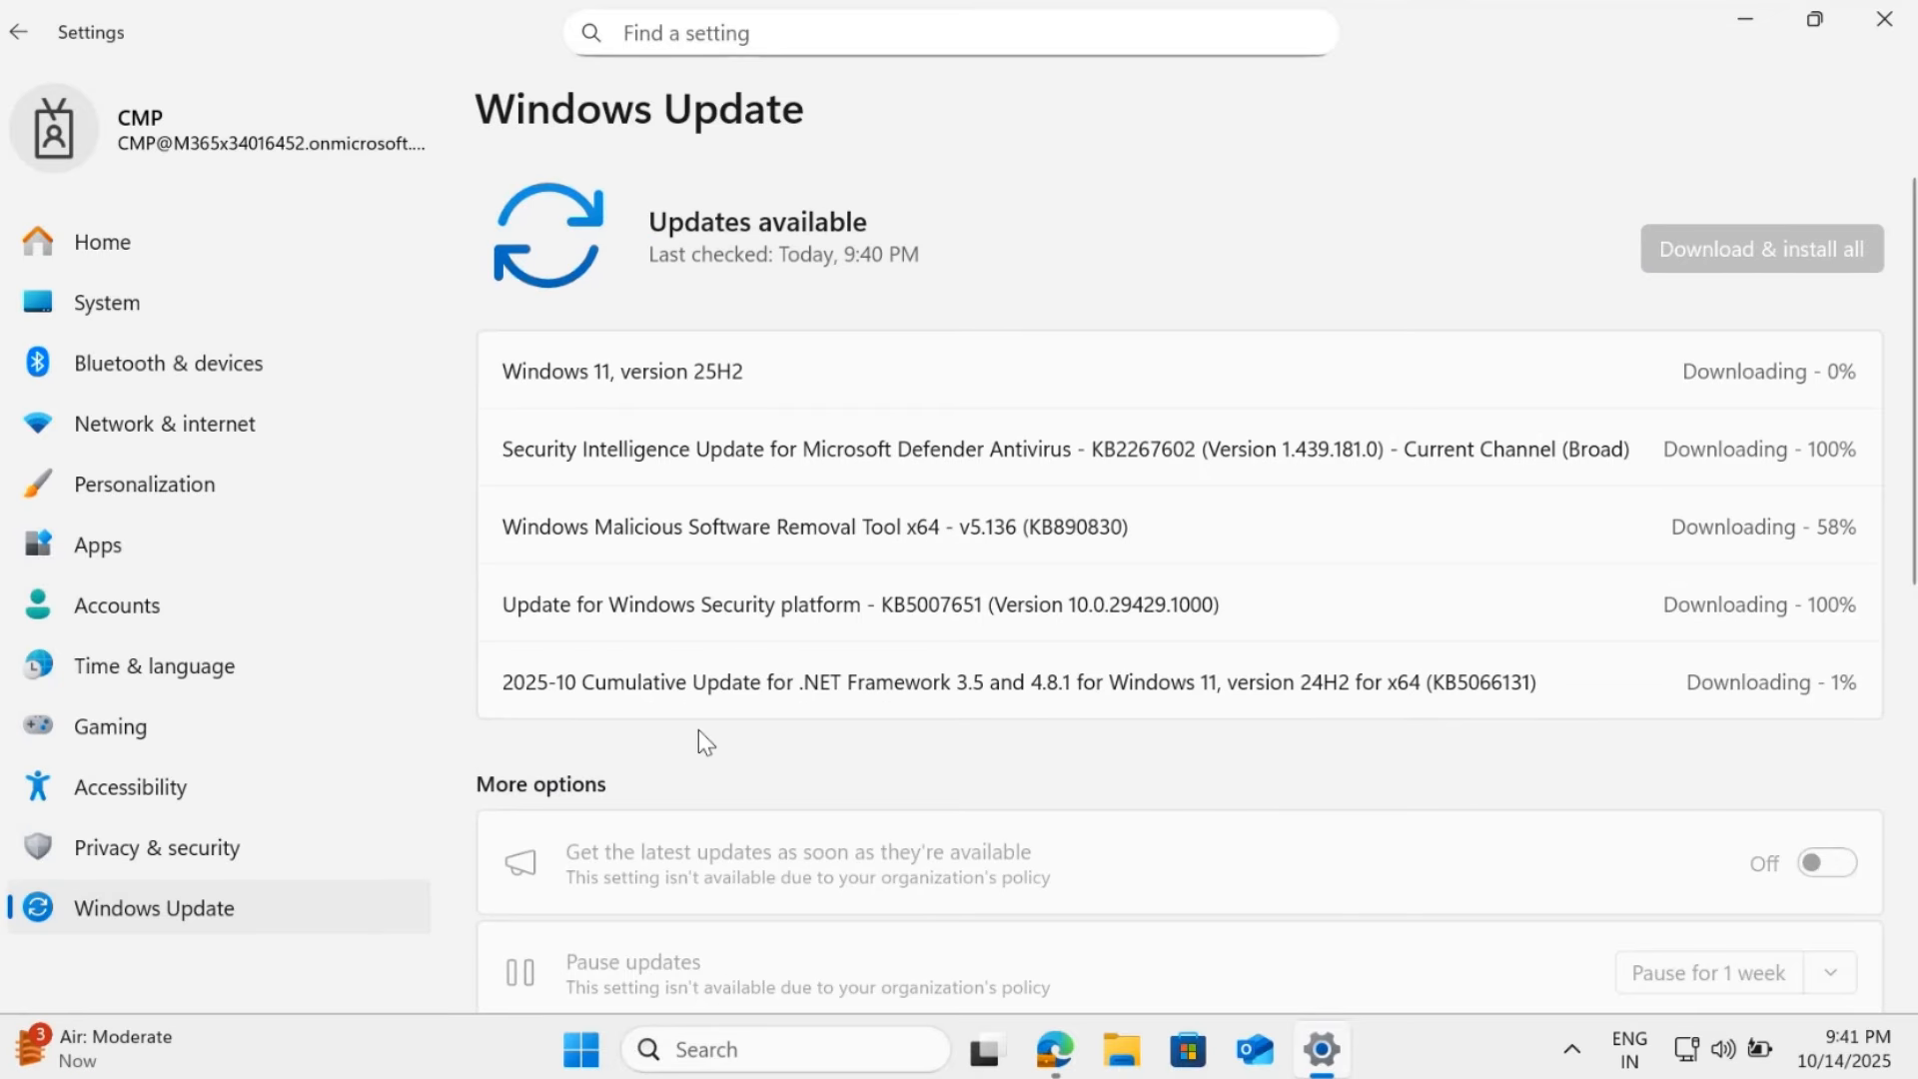
Restart the device to finish installing the Windows 11, version 25H2 update
drag(507, 371, 742, 372)
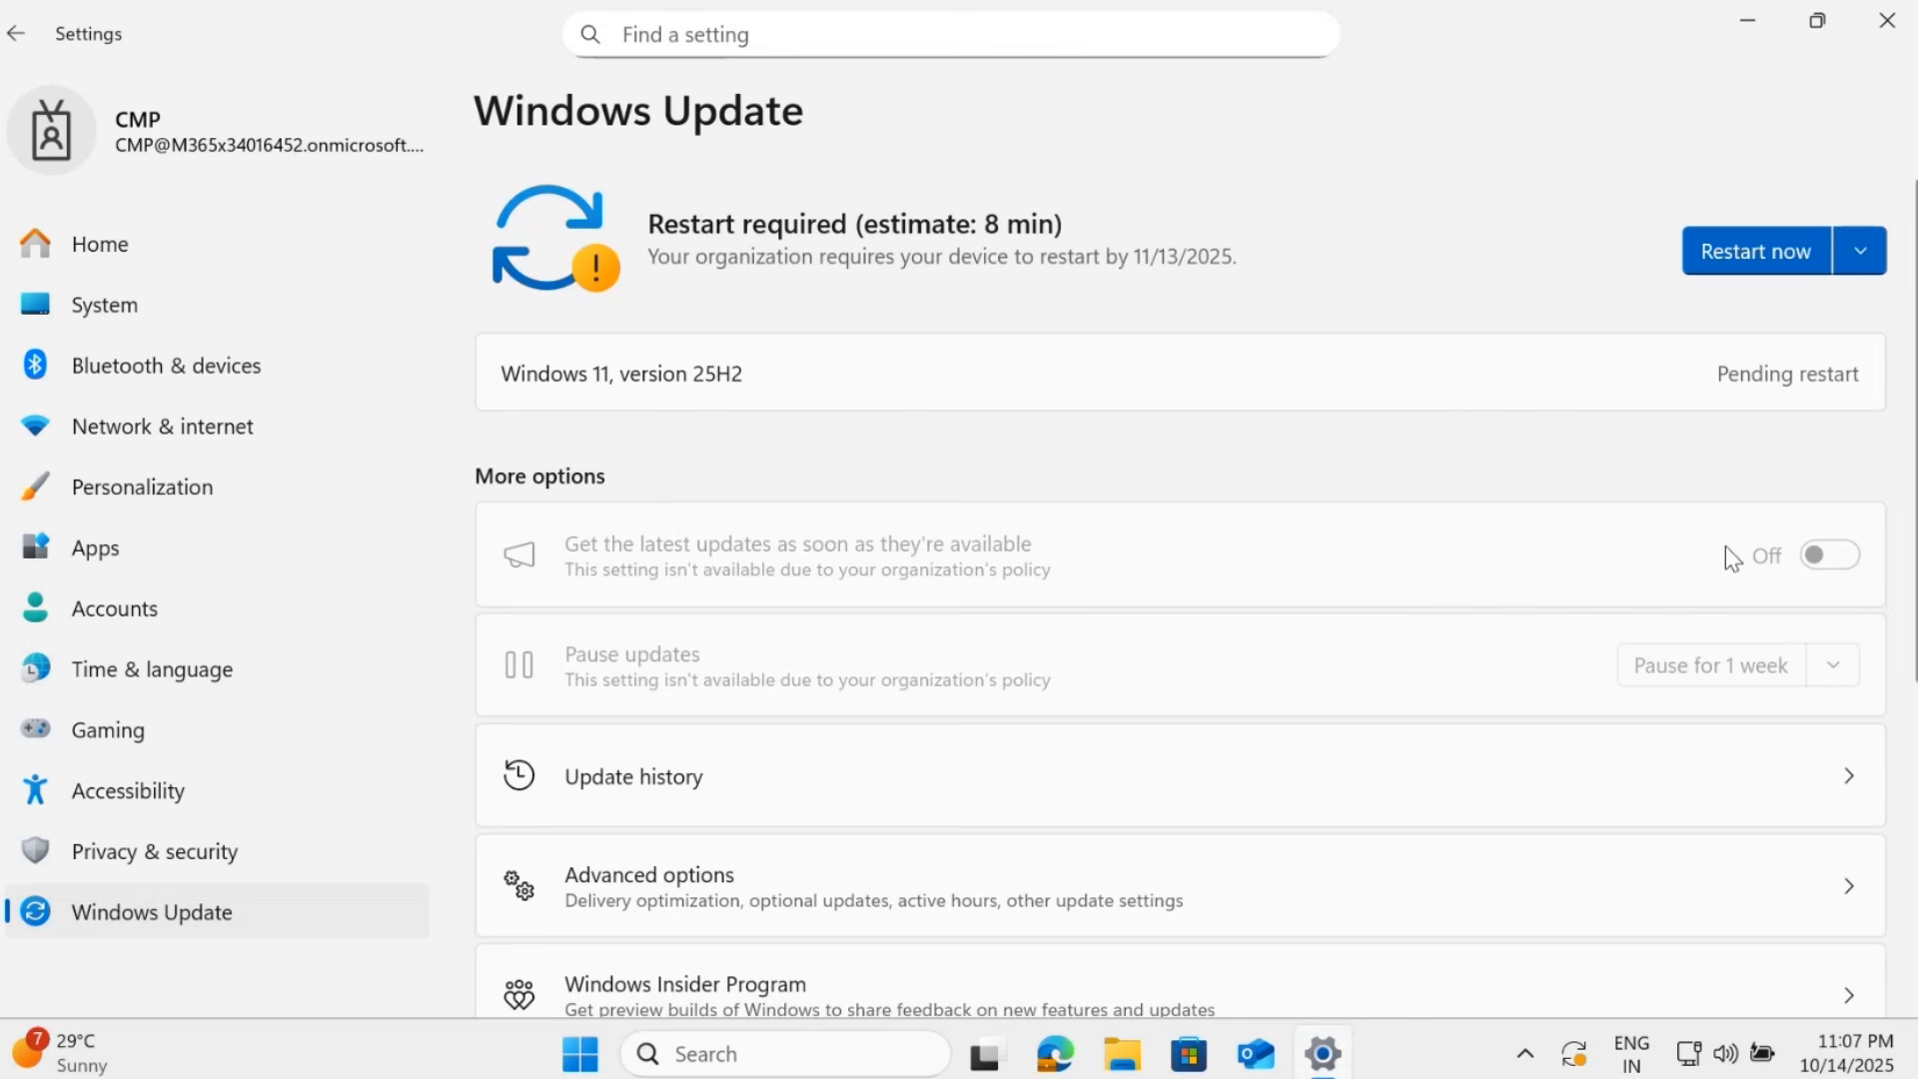
click(1771, 281)
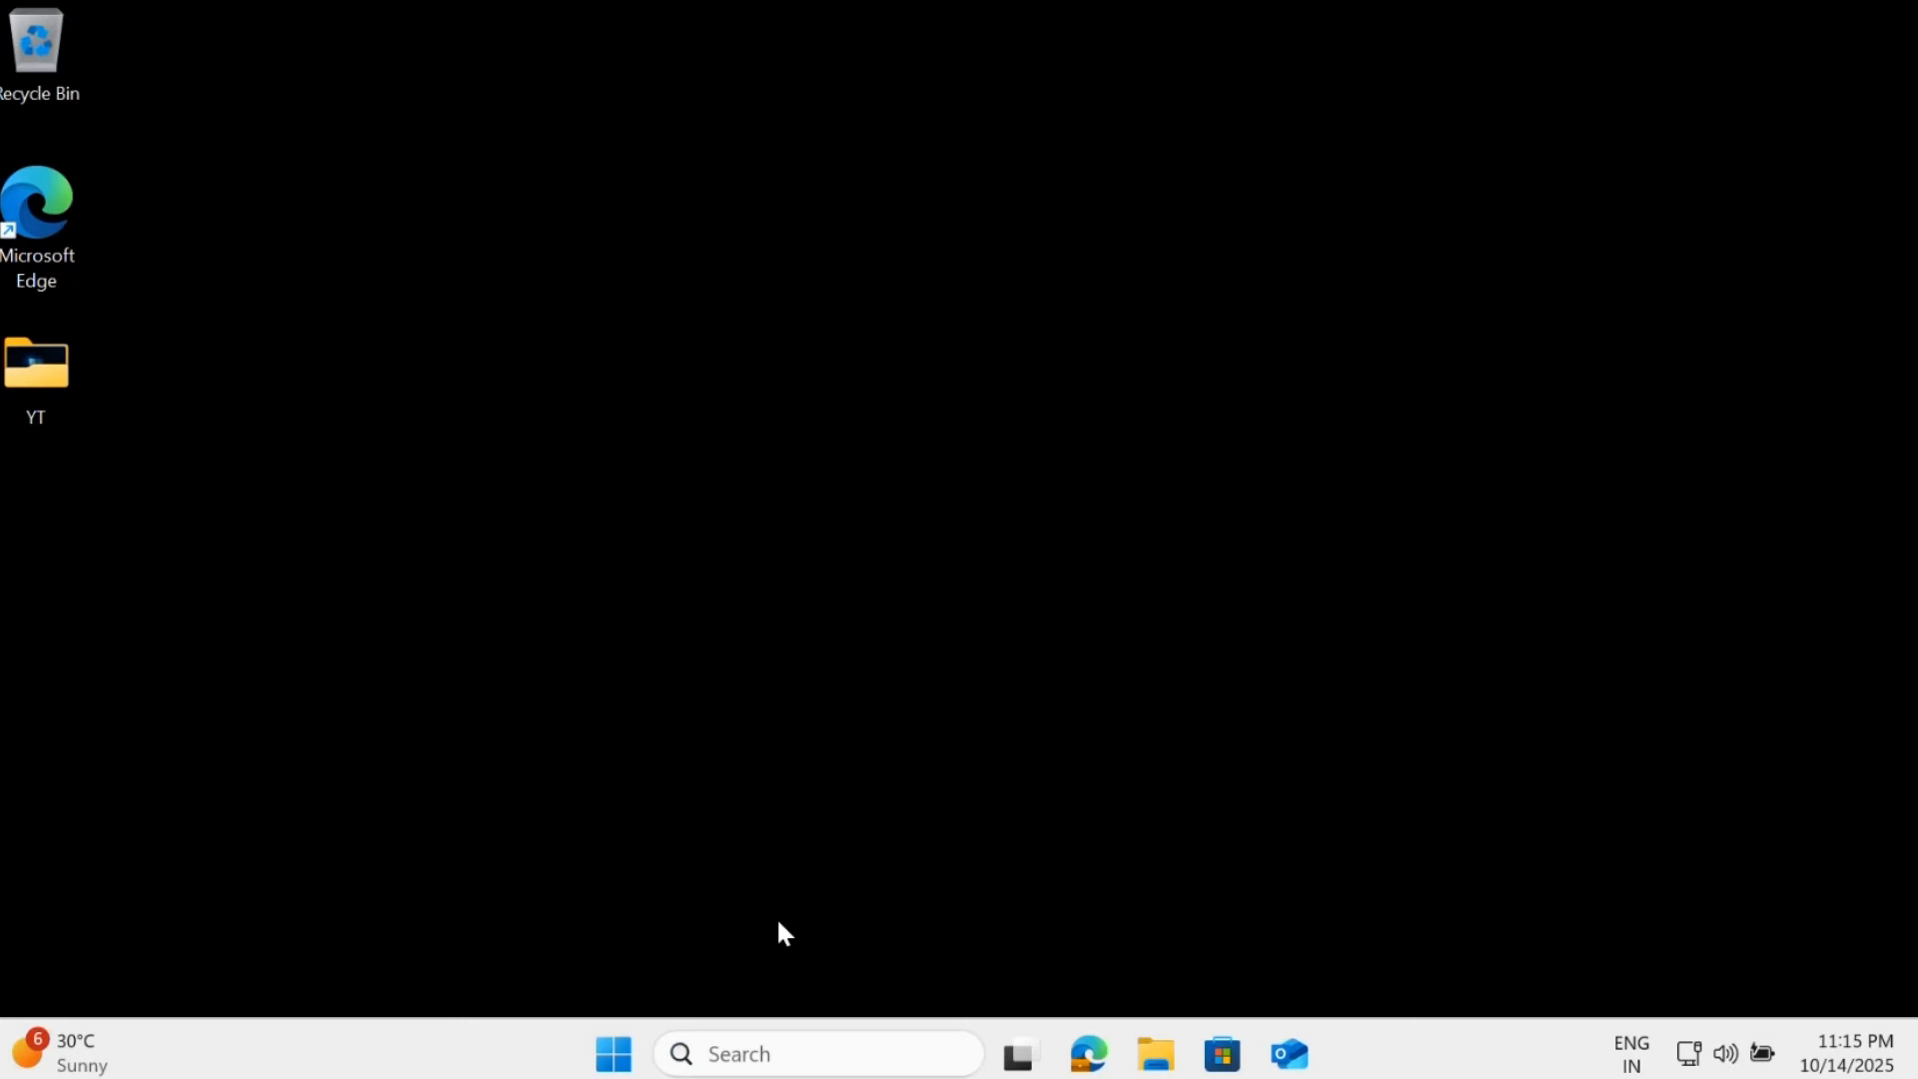
Run winver and check the installed Windows version in the About Windows dialog
click(779, 1051)
text(winver)
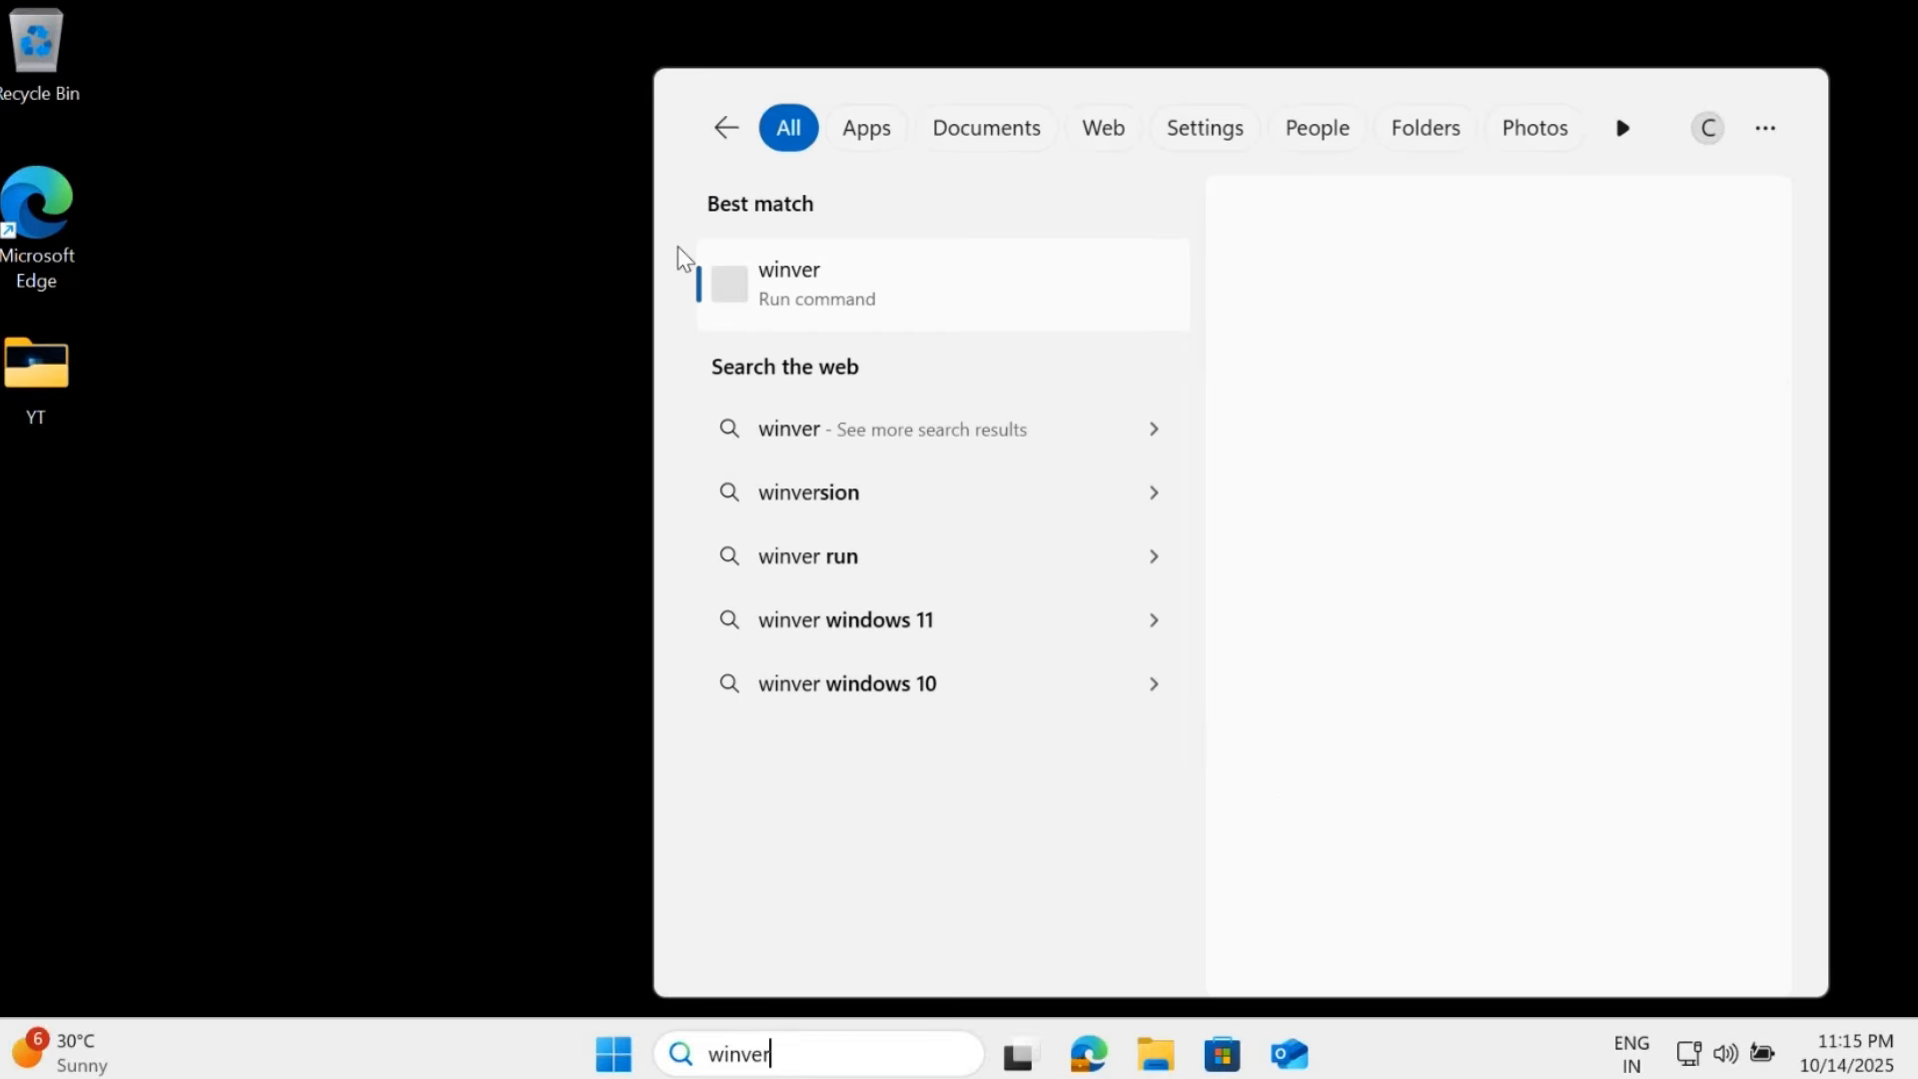
click(817, 283)
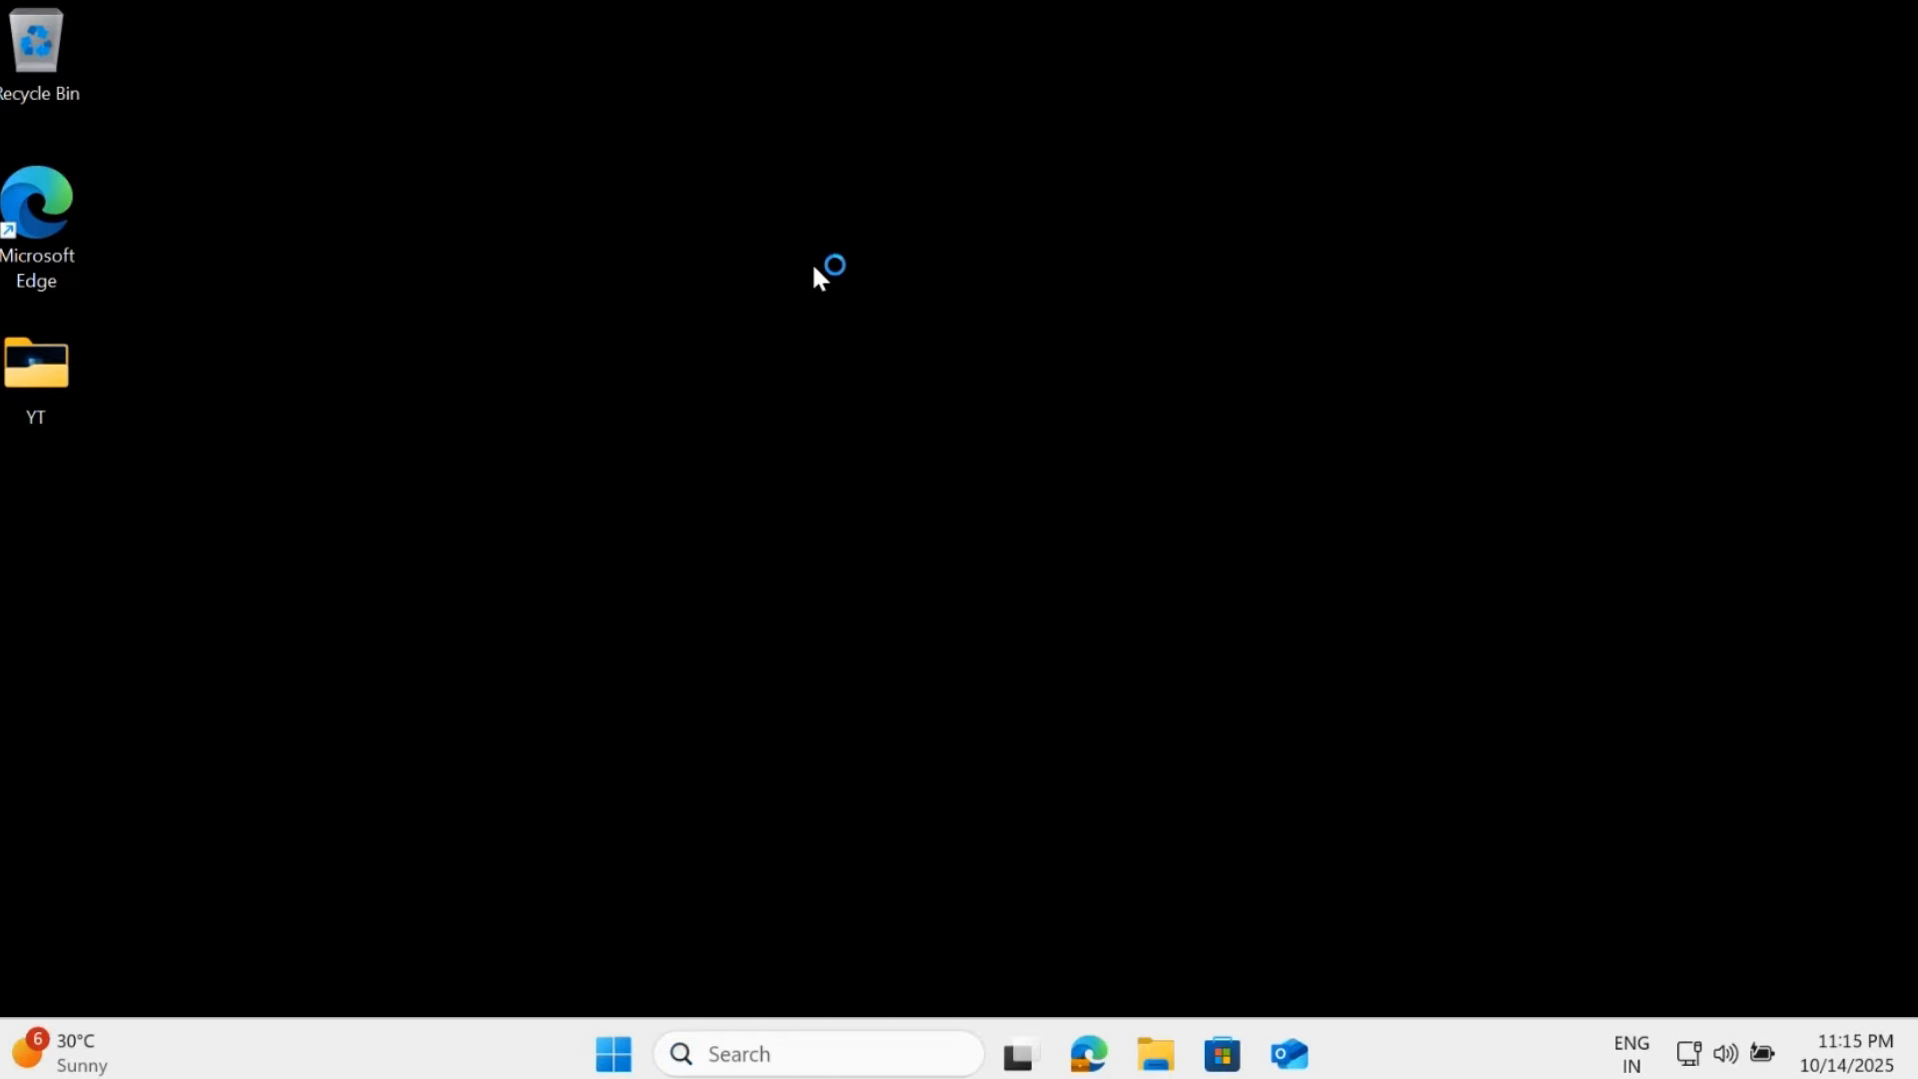
drag(380, 51, 688, 85)
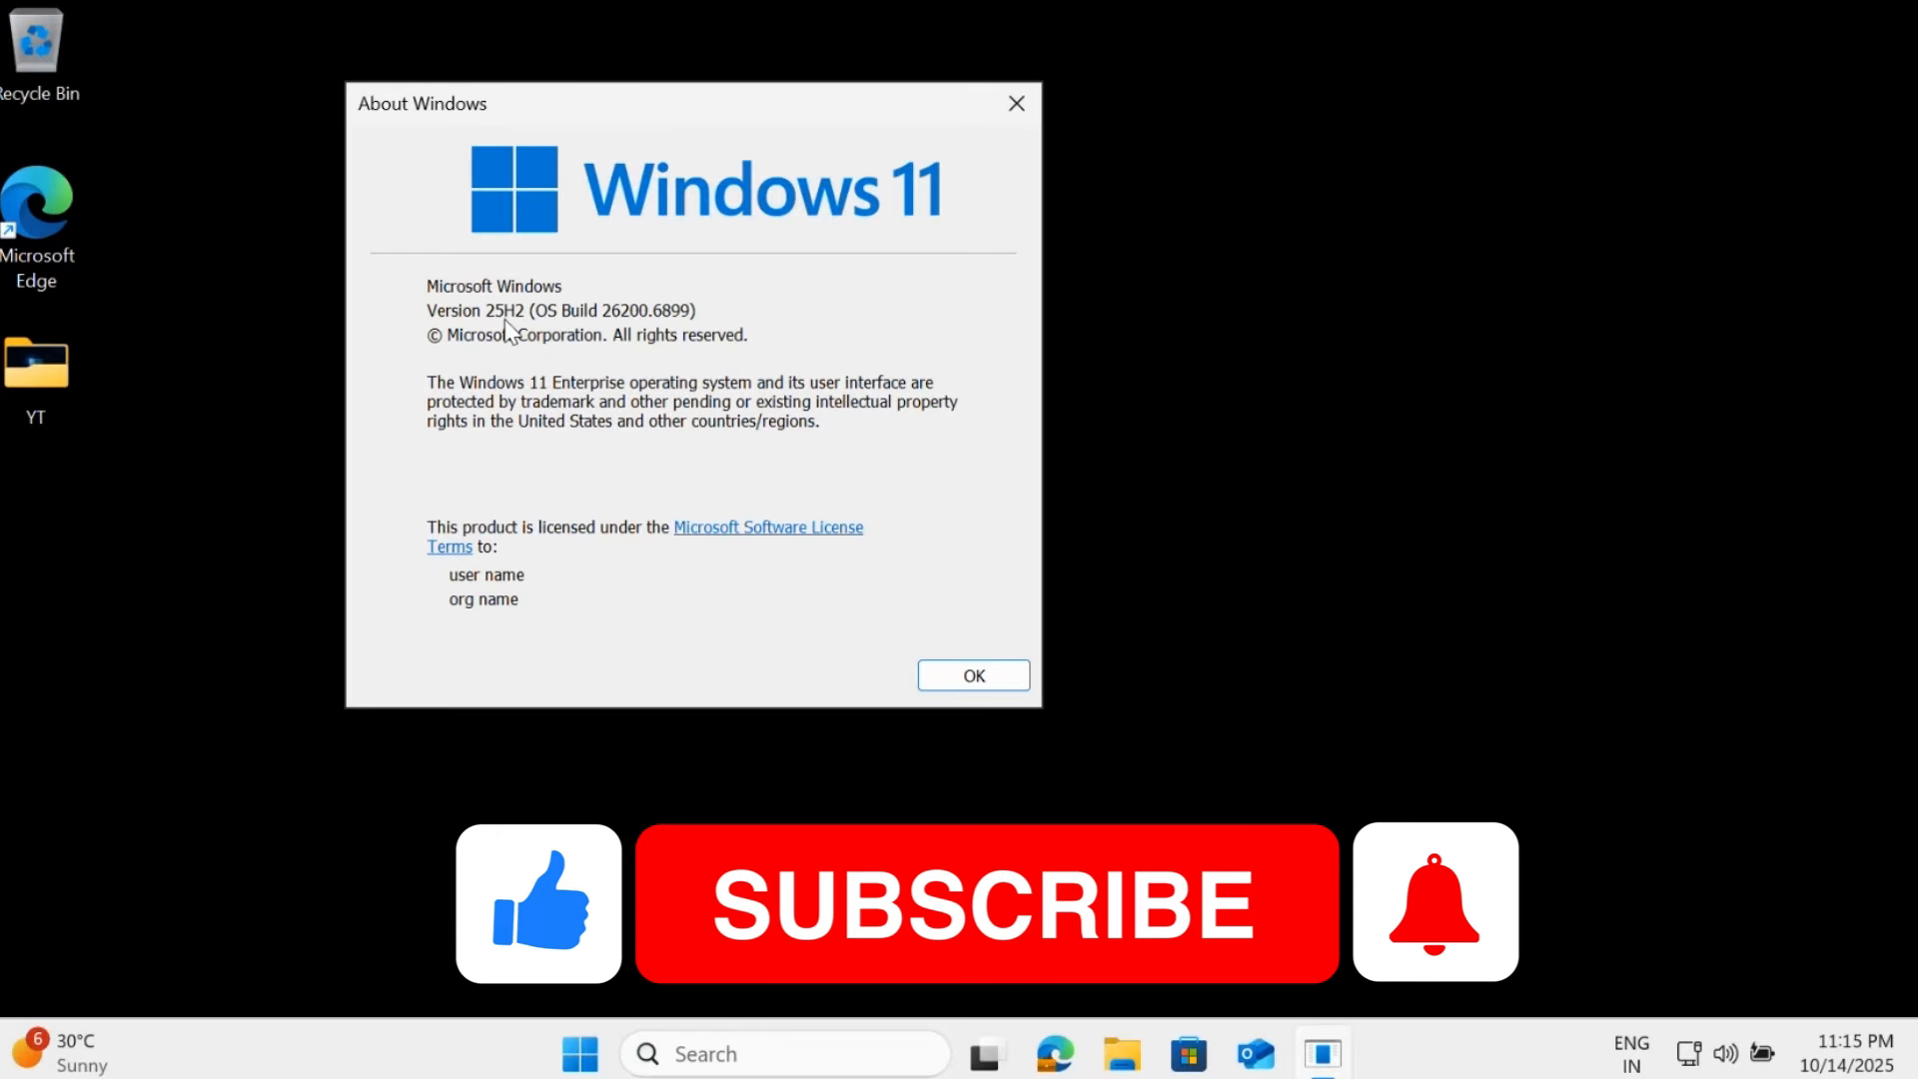
click(1170, 386)
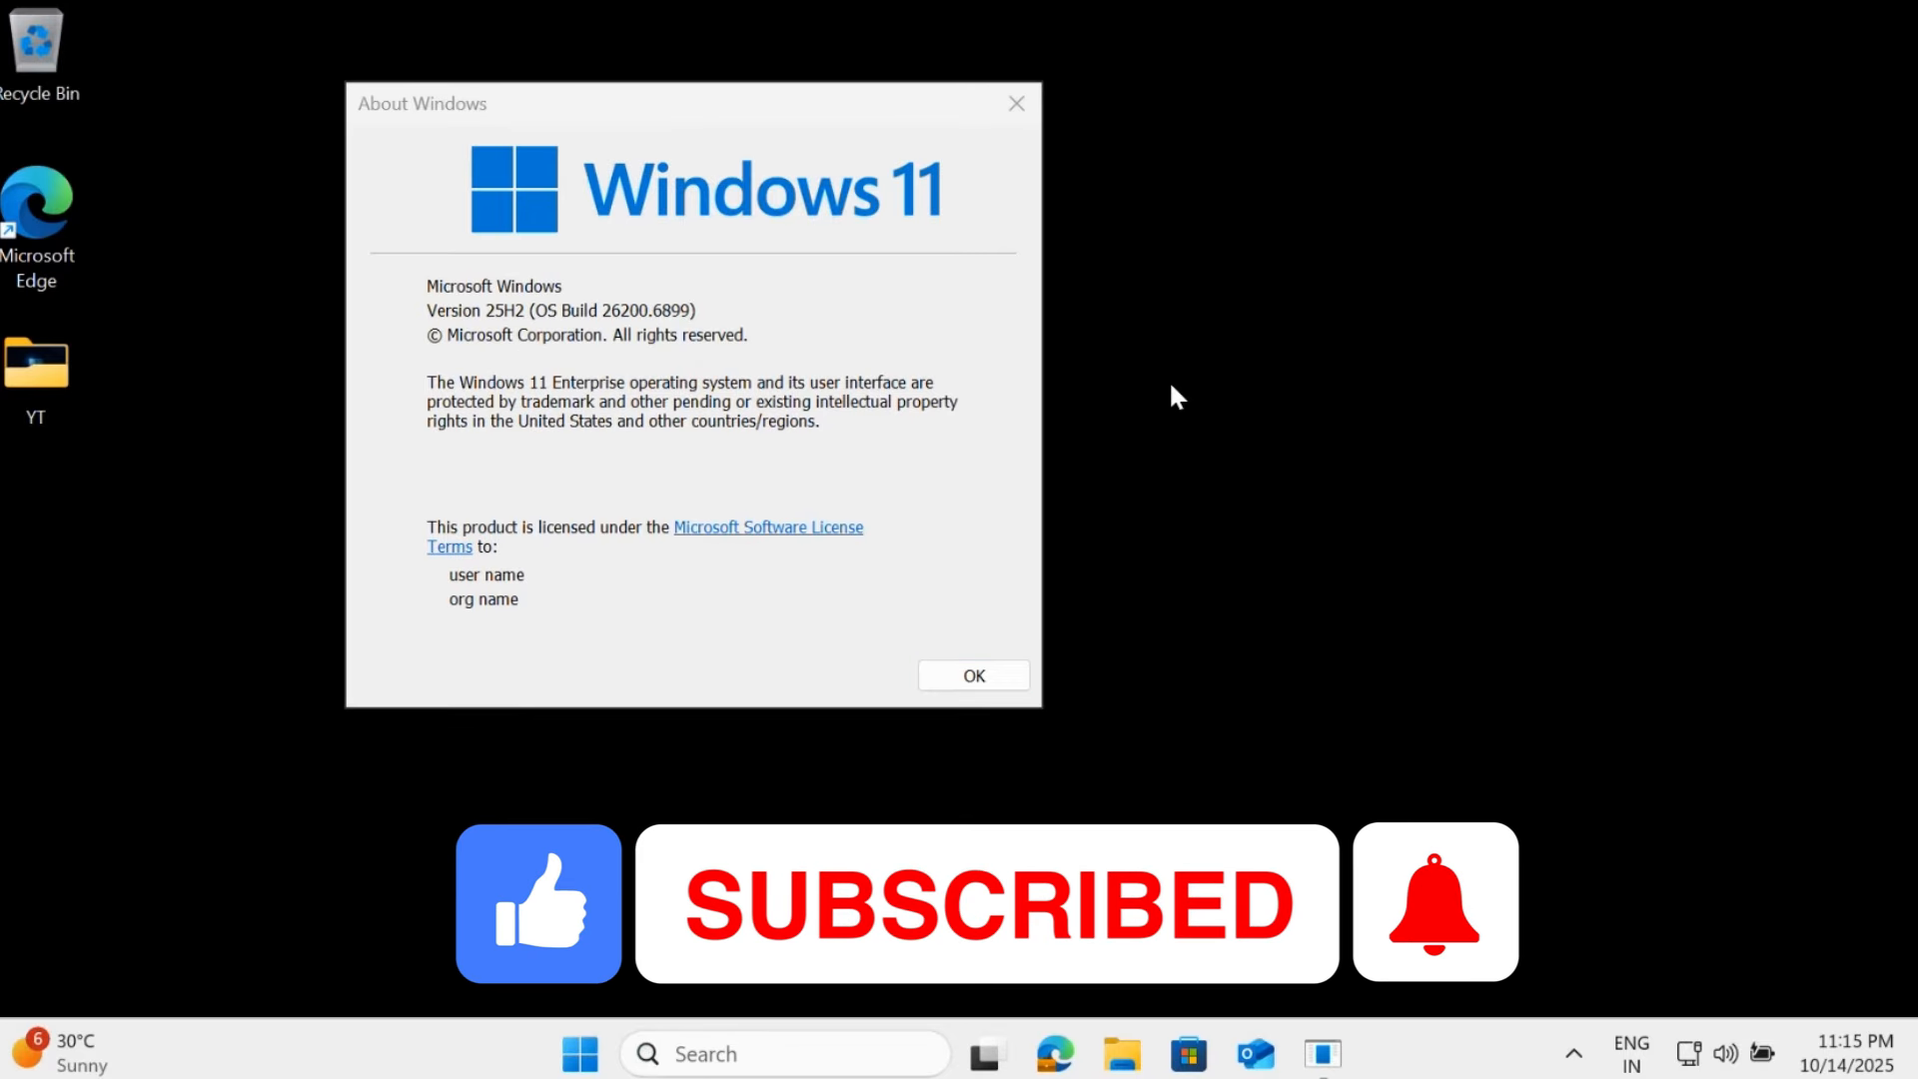